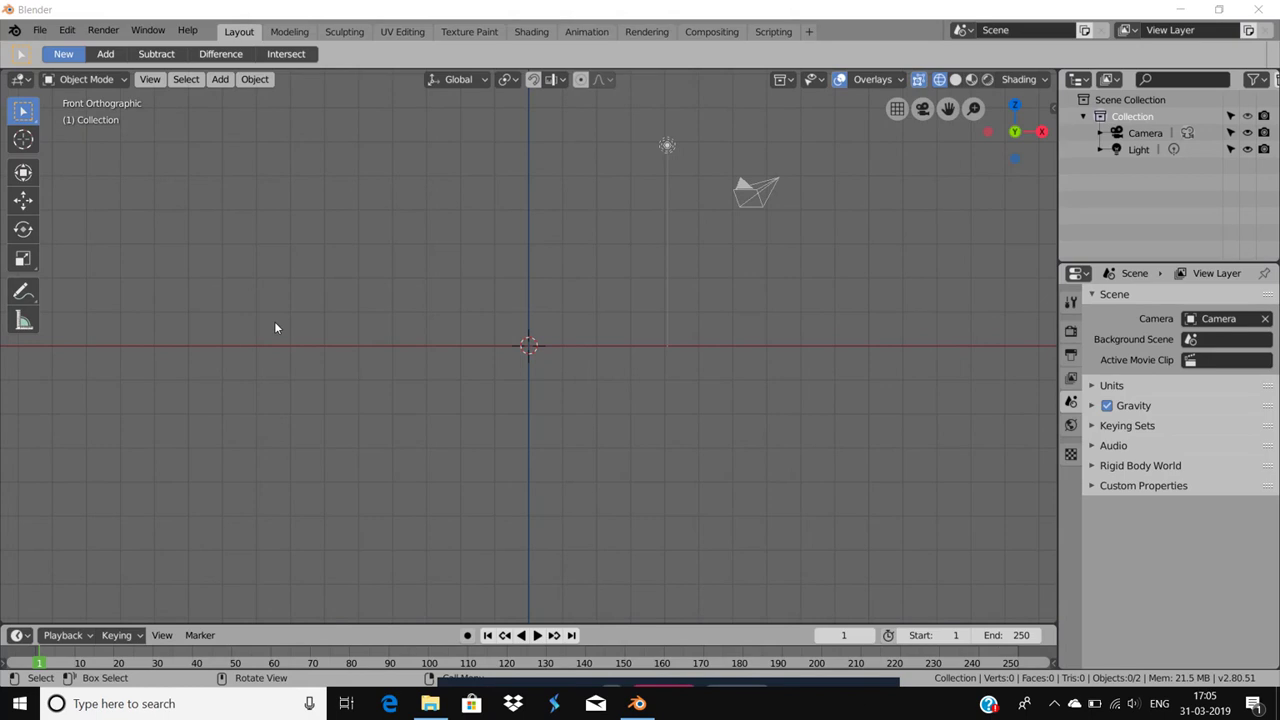
Step: Add a cylinder mesh at the origin
click(176, 85)
click(220, 80)
mouse_move(242, 99)
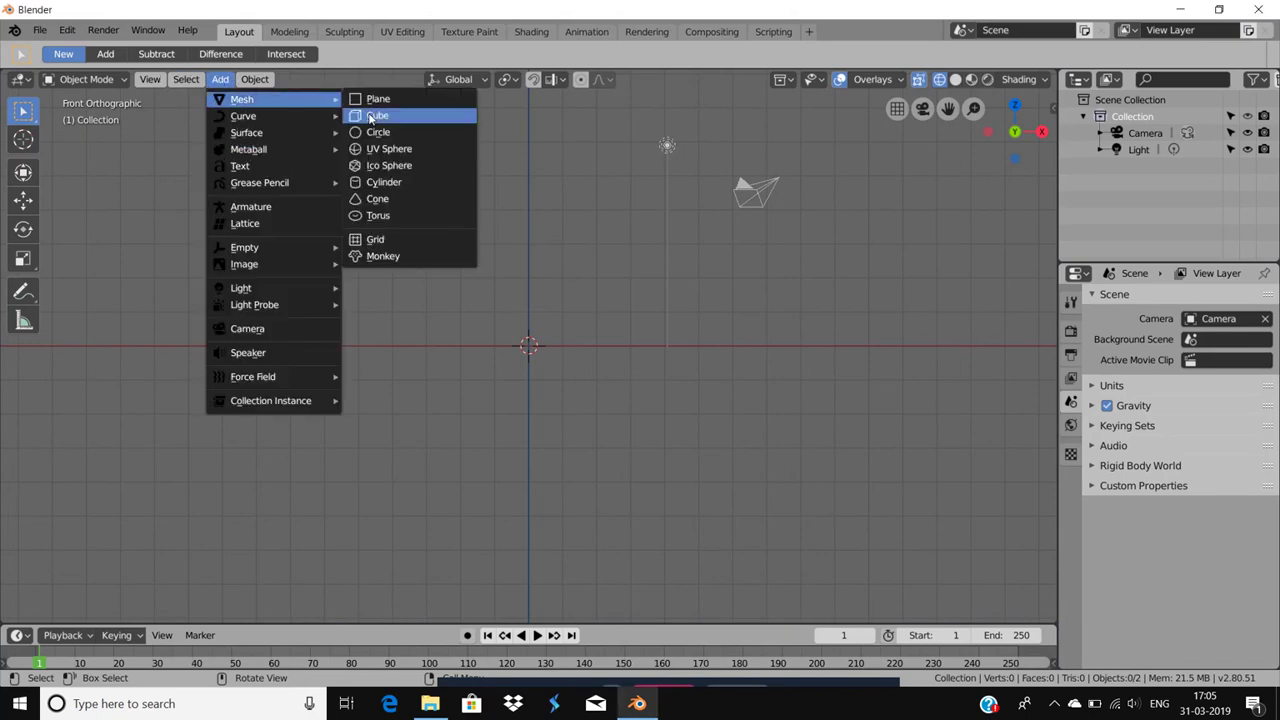
click(386, 183)
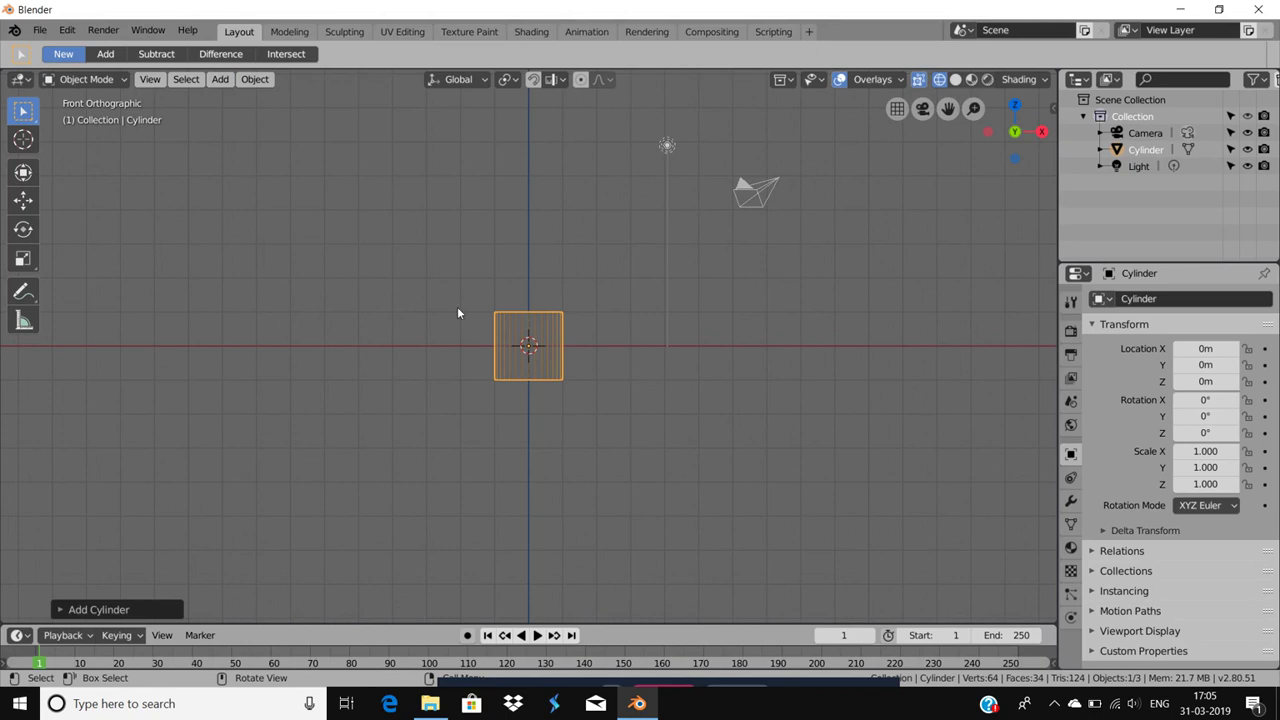
Step: Scale the cylinder along Z to -3.139 to make a tall column, then deselect it
key(s)
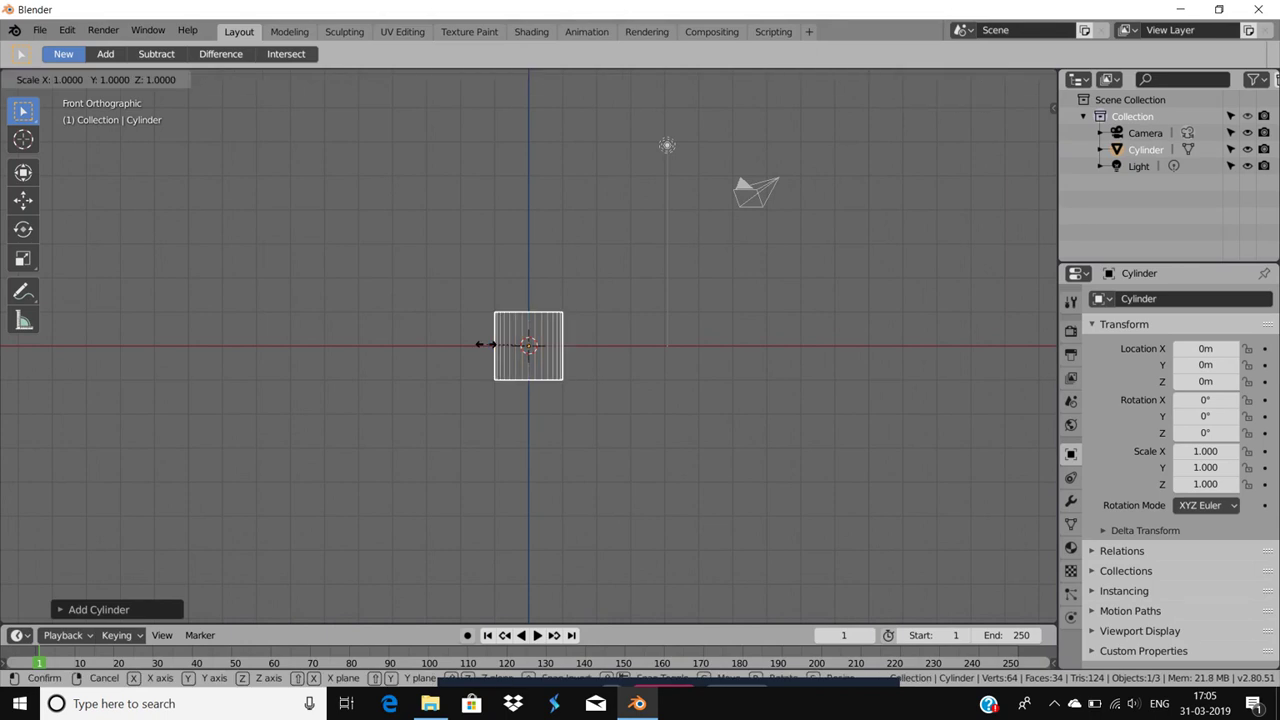
key(shift+z)
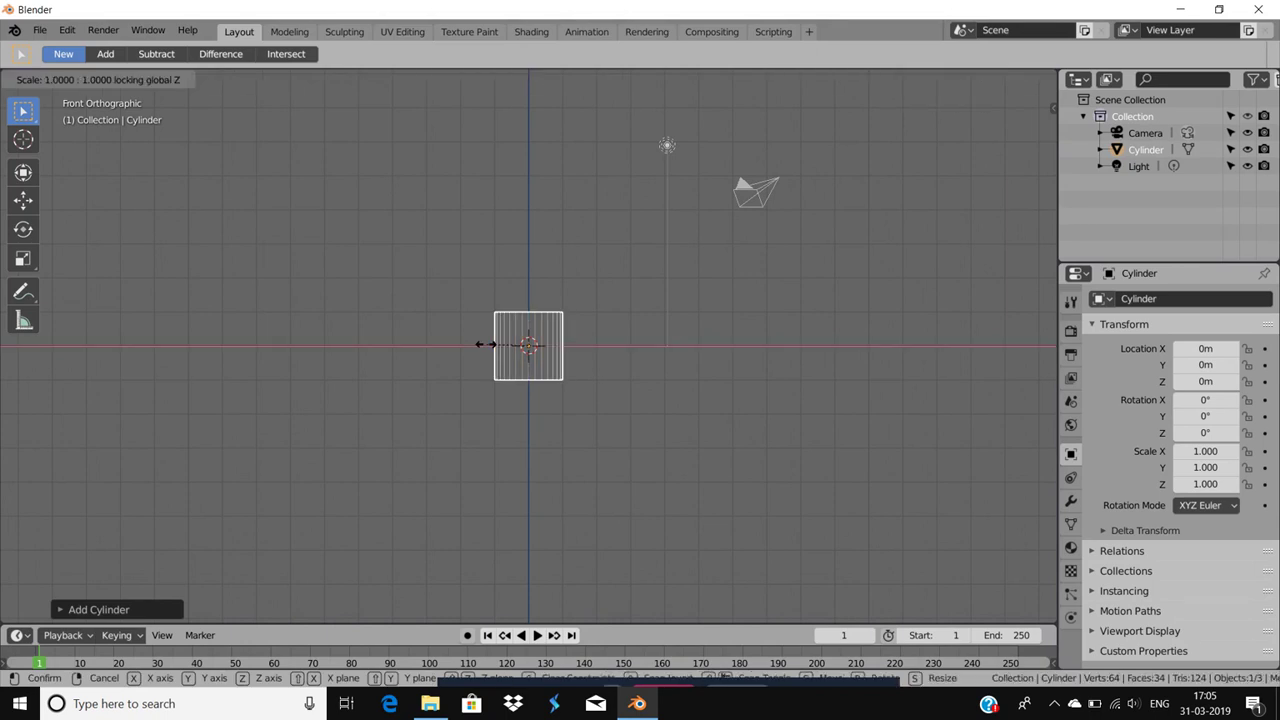
key(z)
key(z)
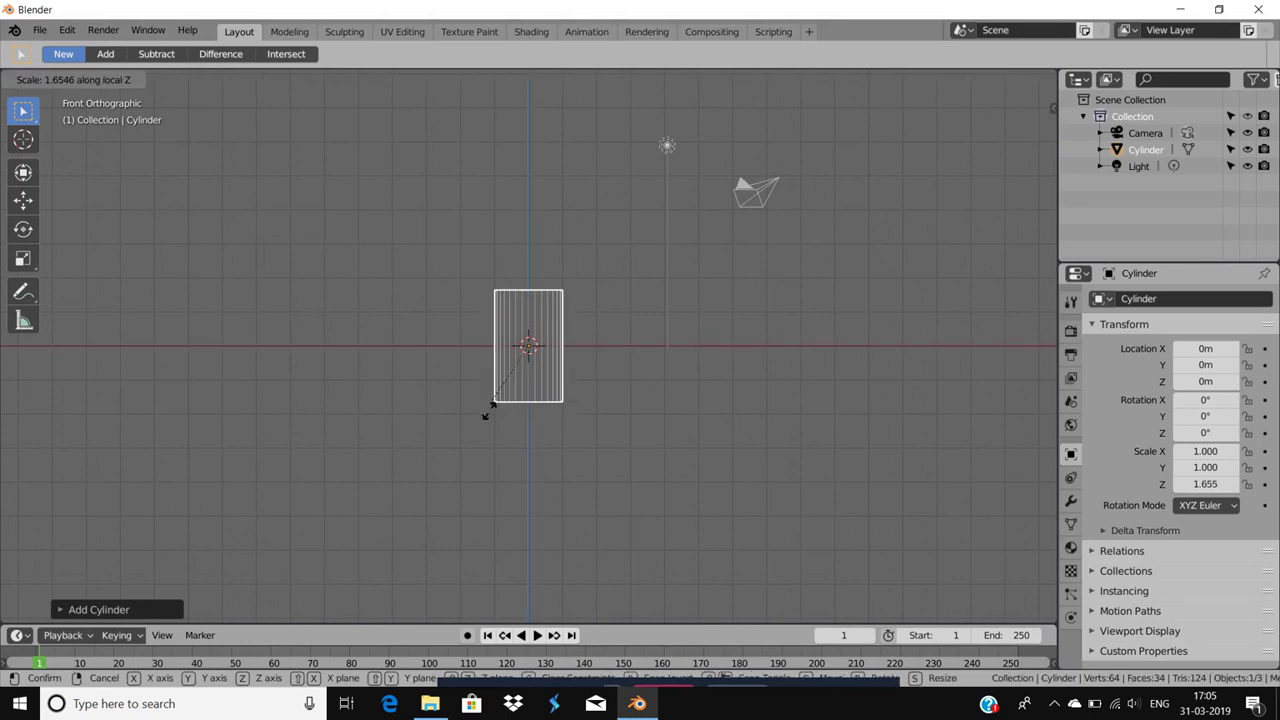
click(527, 482)
click(386, 292)
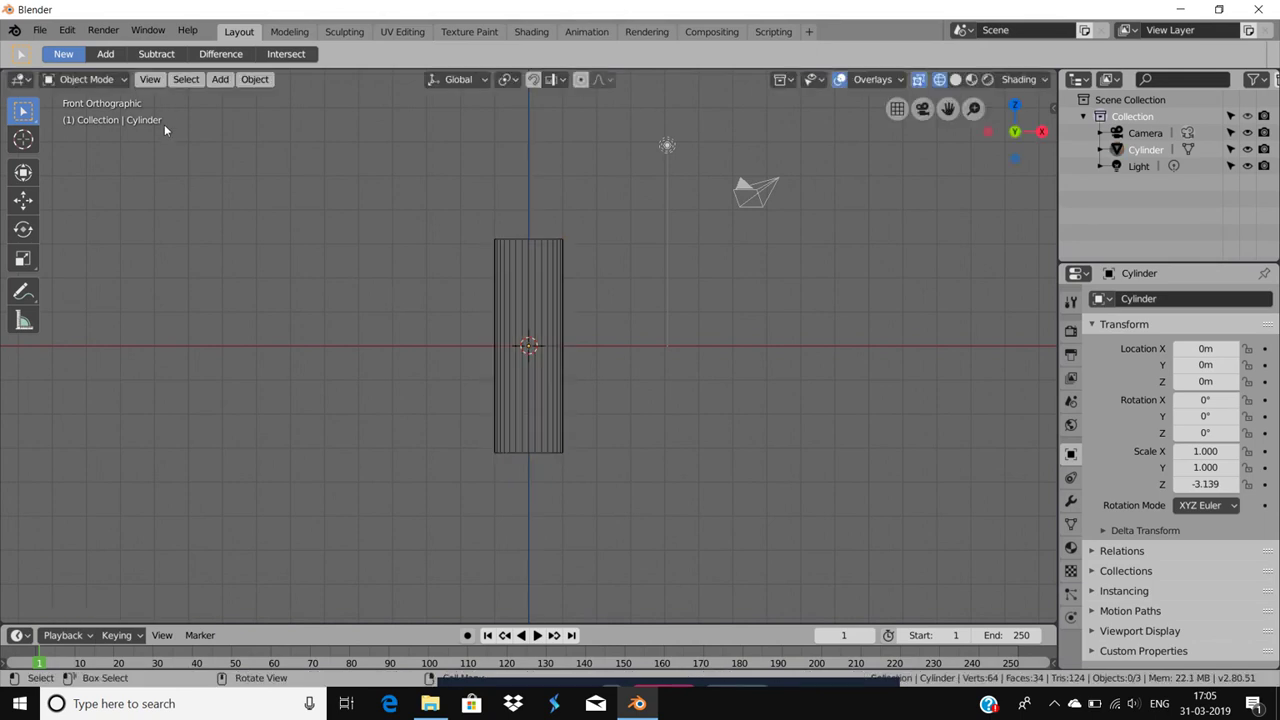
click(220, 79)
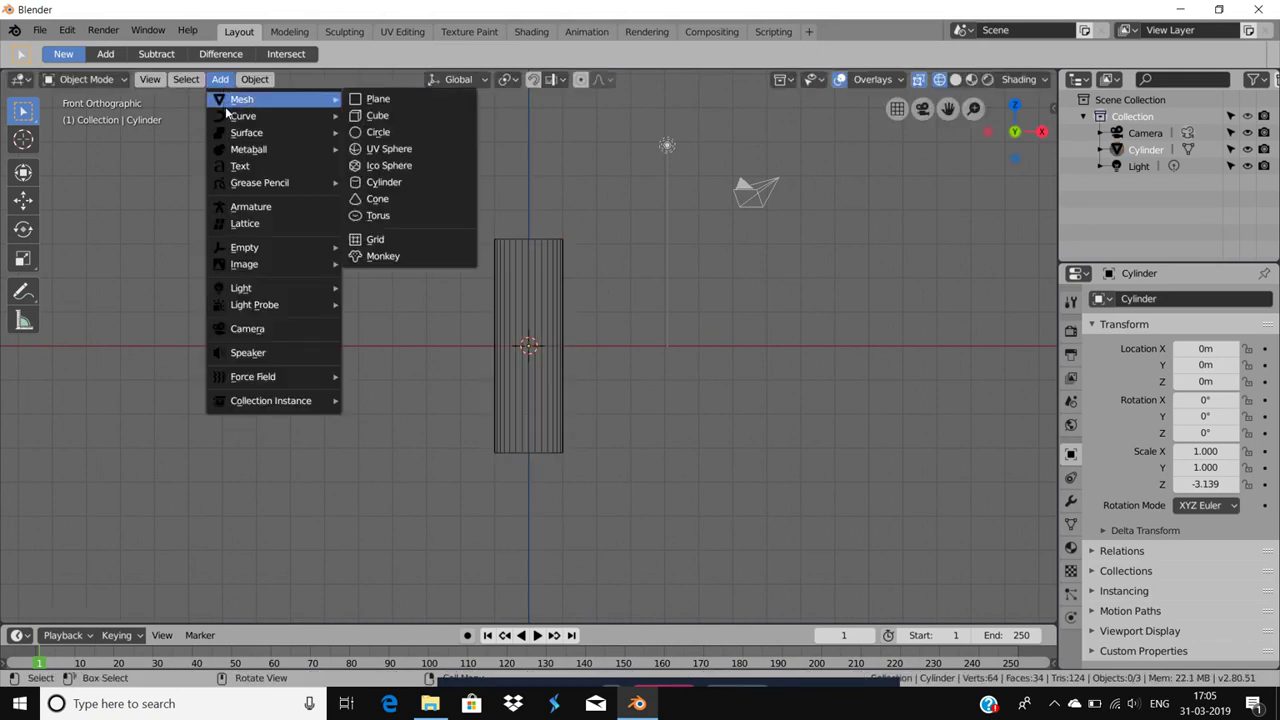
mouse_move(242, 99)
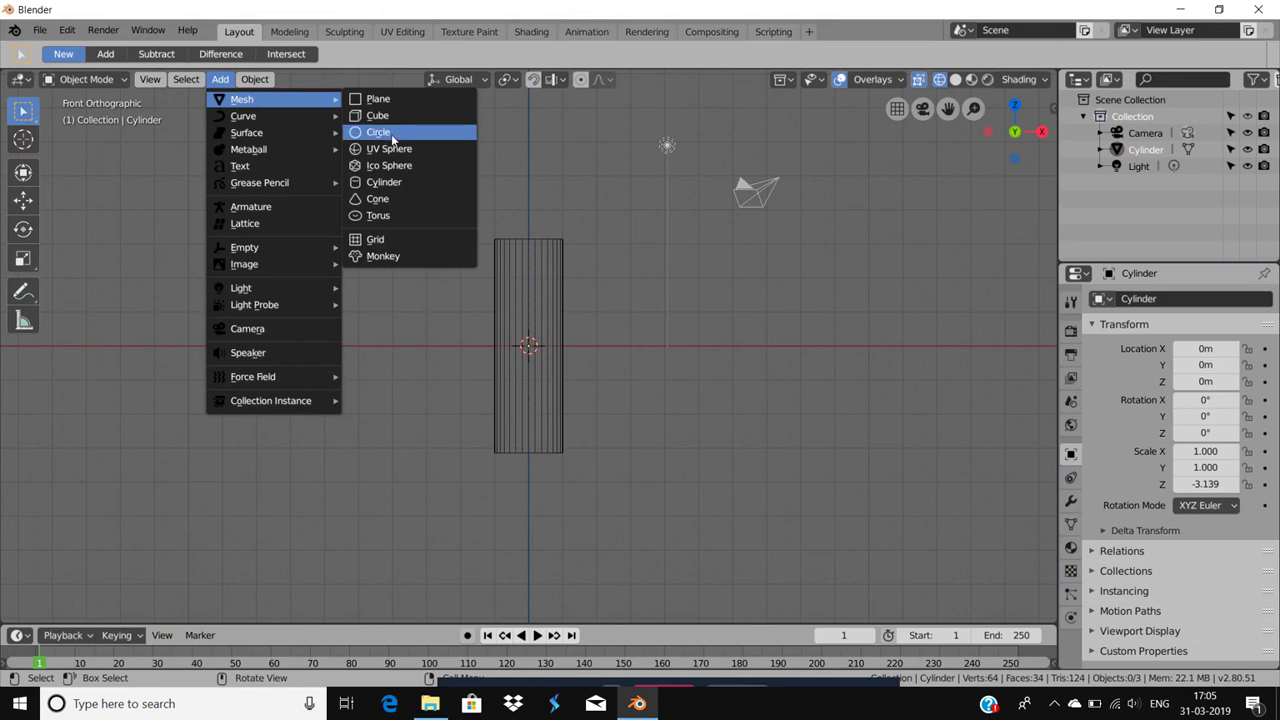
Step: Add a UV sphere and raise it to Z 4.1742 m above the column
click(393, 148)
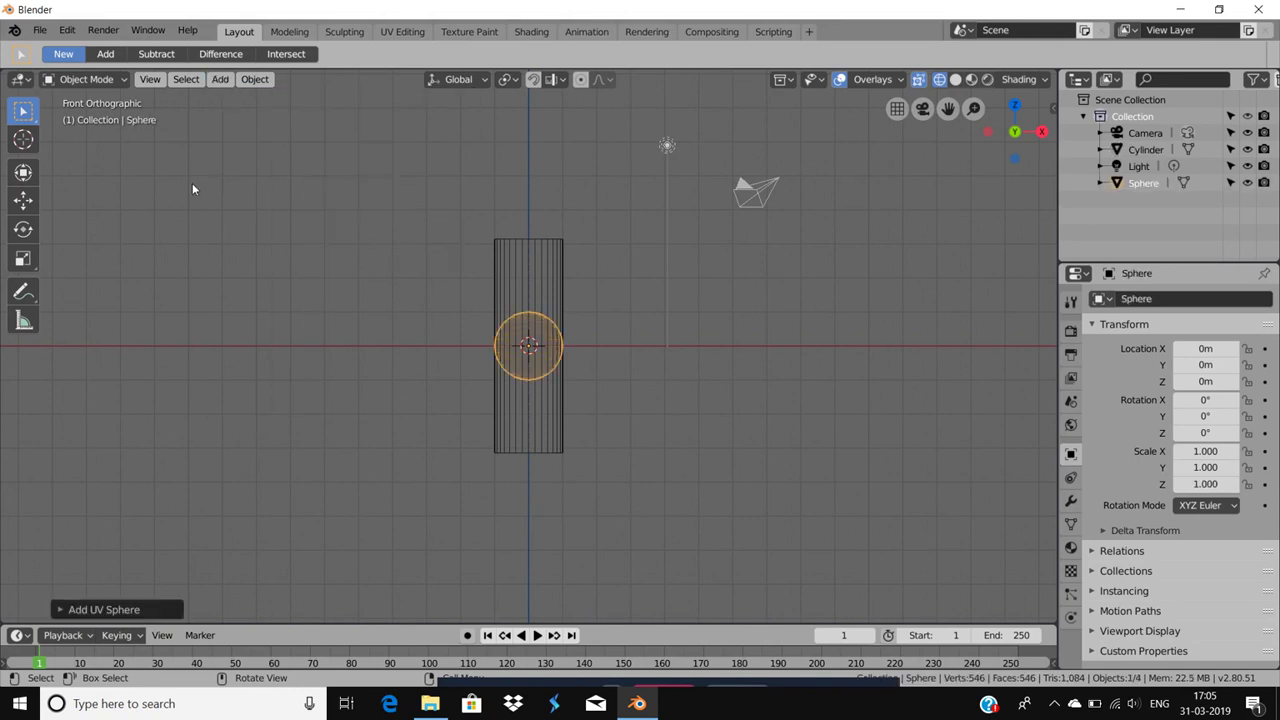
click(22, 200)
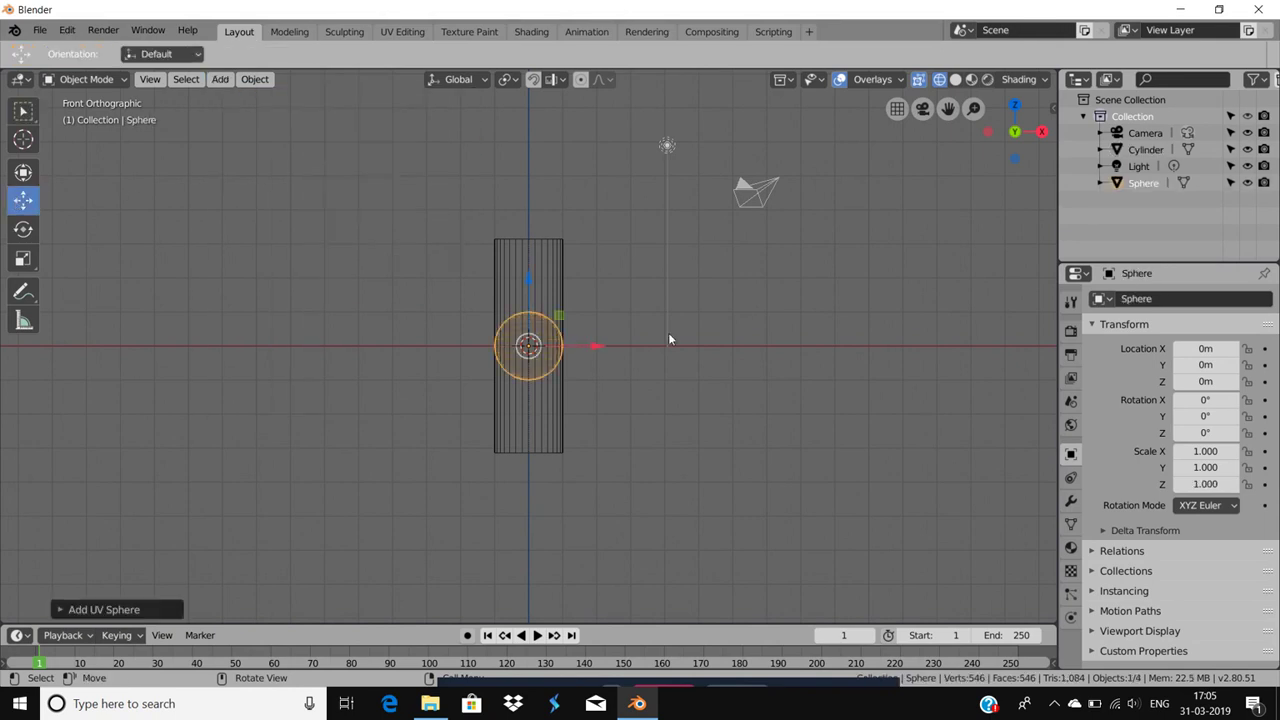
drag(531, 328, 527, 180)
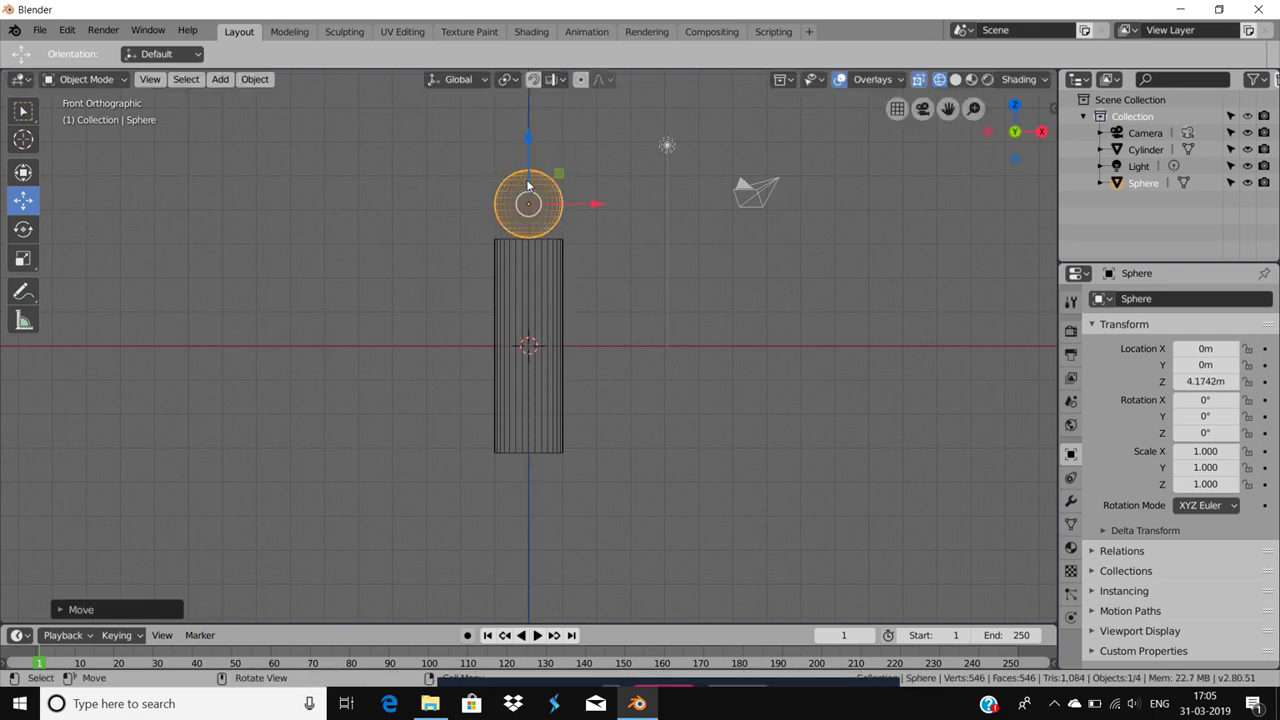
click(480, 204)
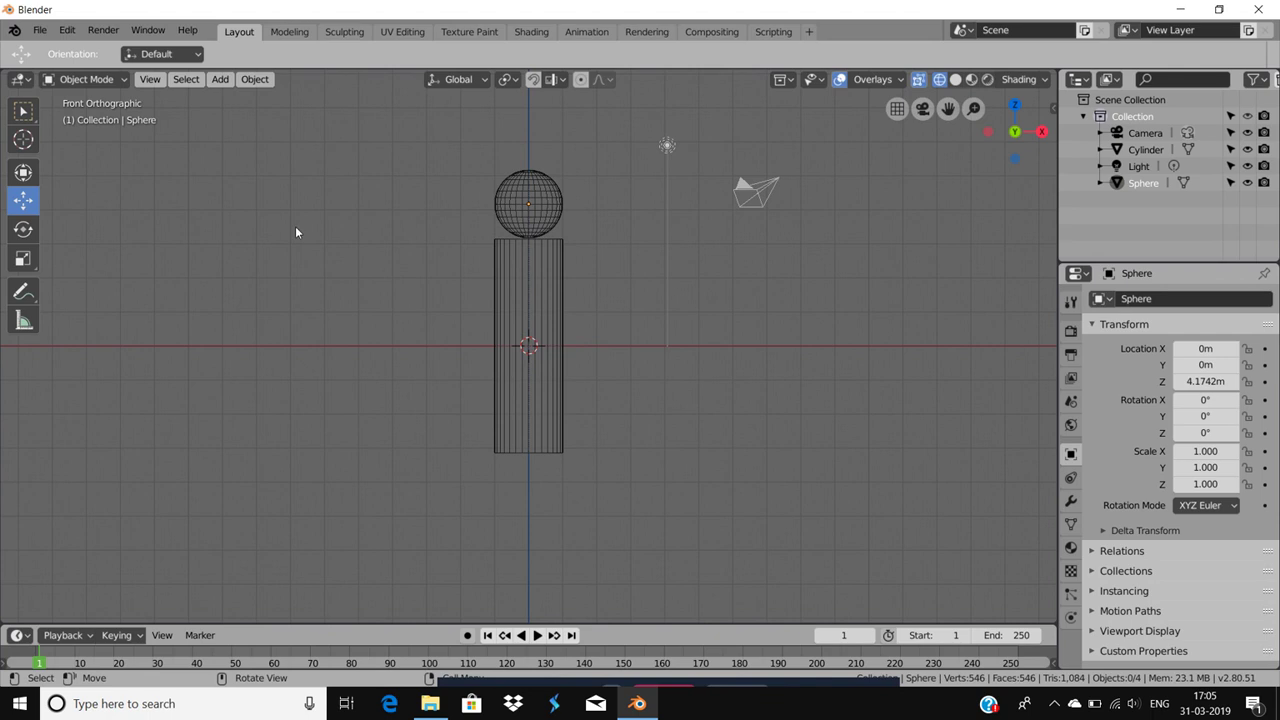
click(22, 108)
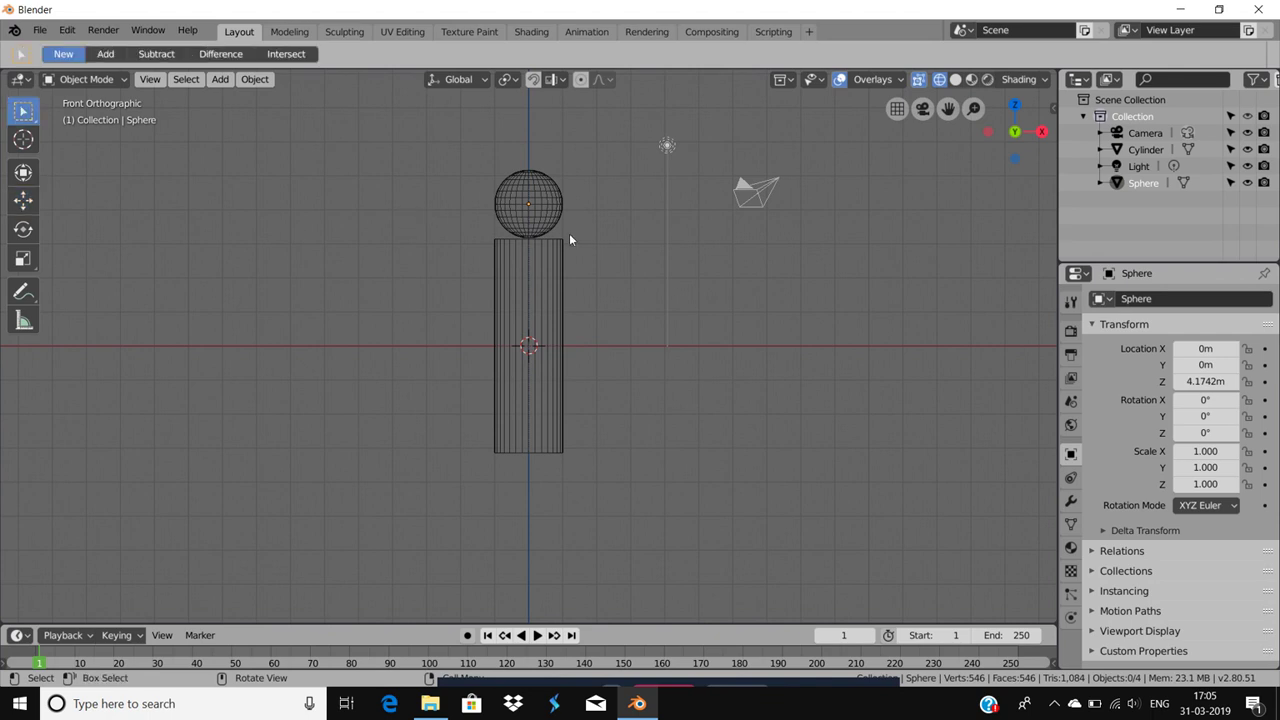
drag(488, 211, 596, 235)
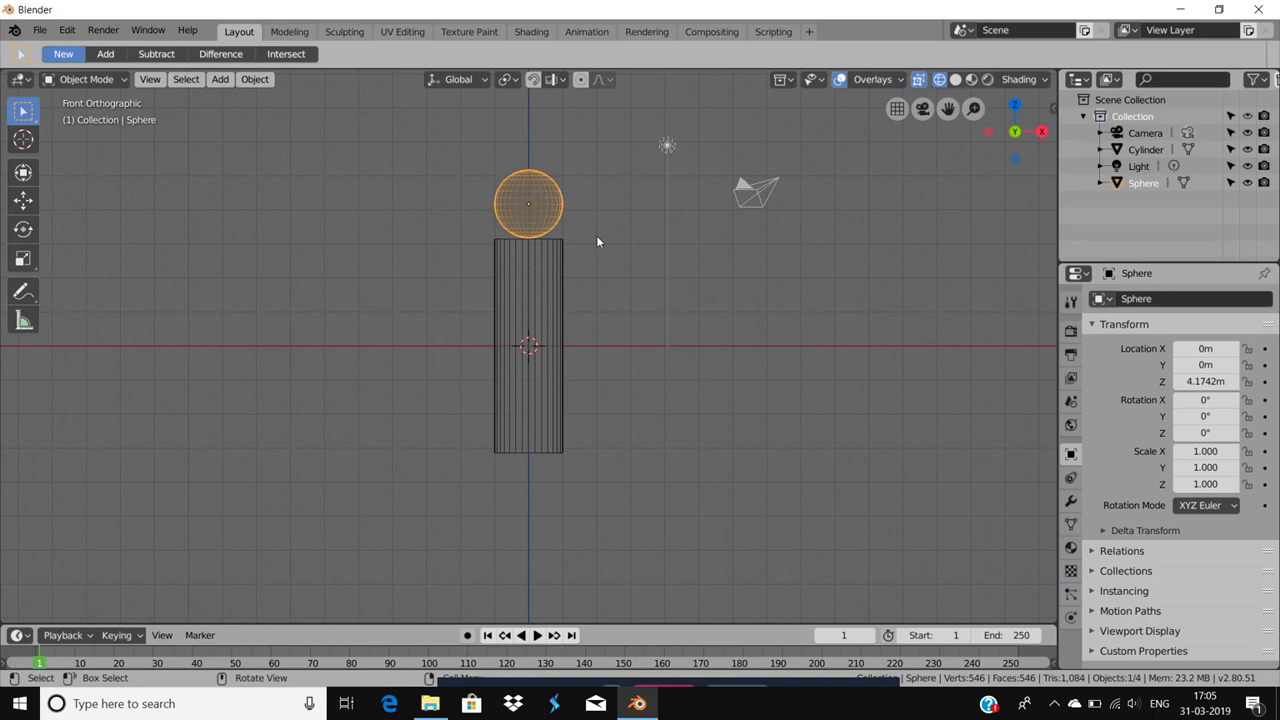
click(587, 232)
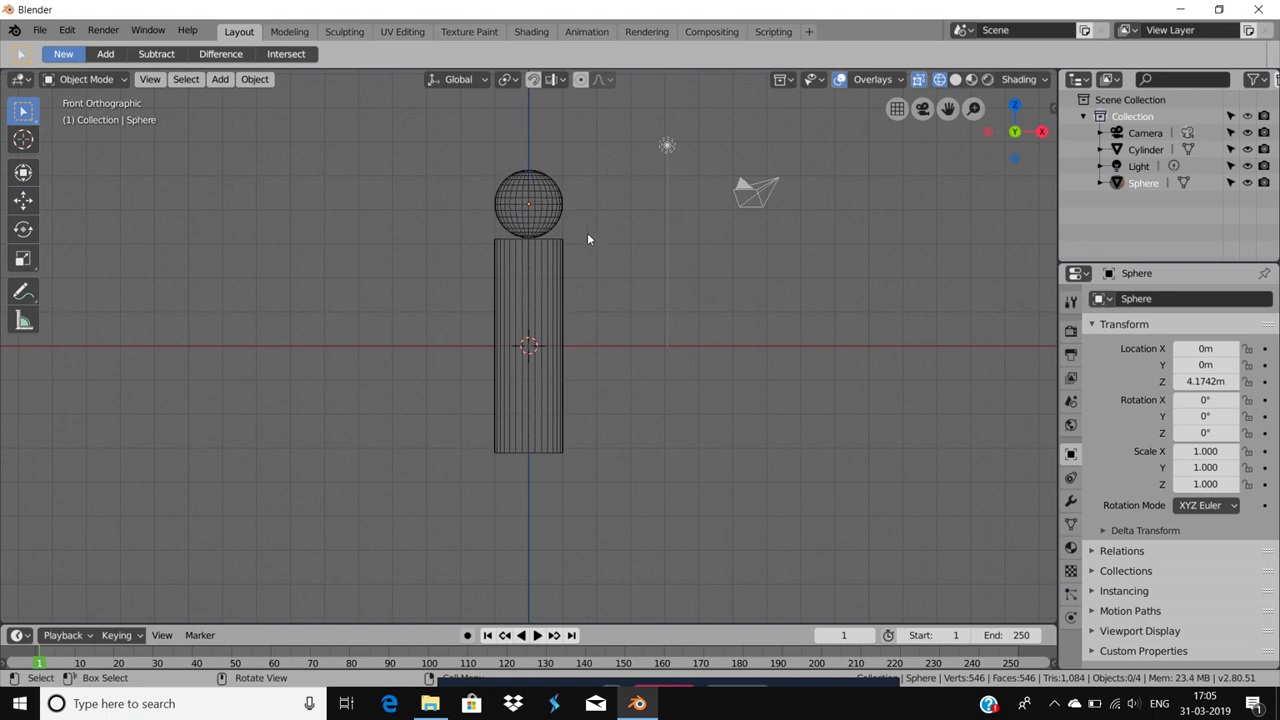
Step: In Edit Mode, box-select the sphere's lower-half vertices and delete them
click(88, 79)
click(106, 125)
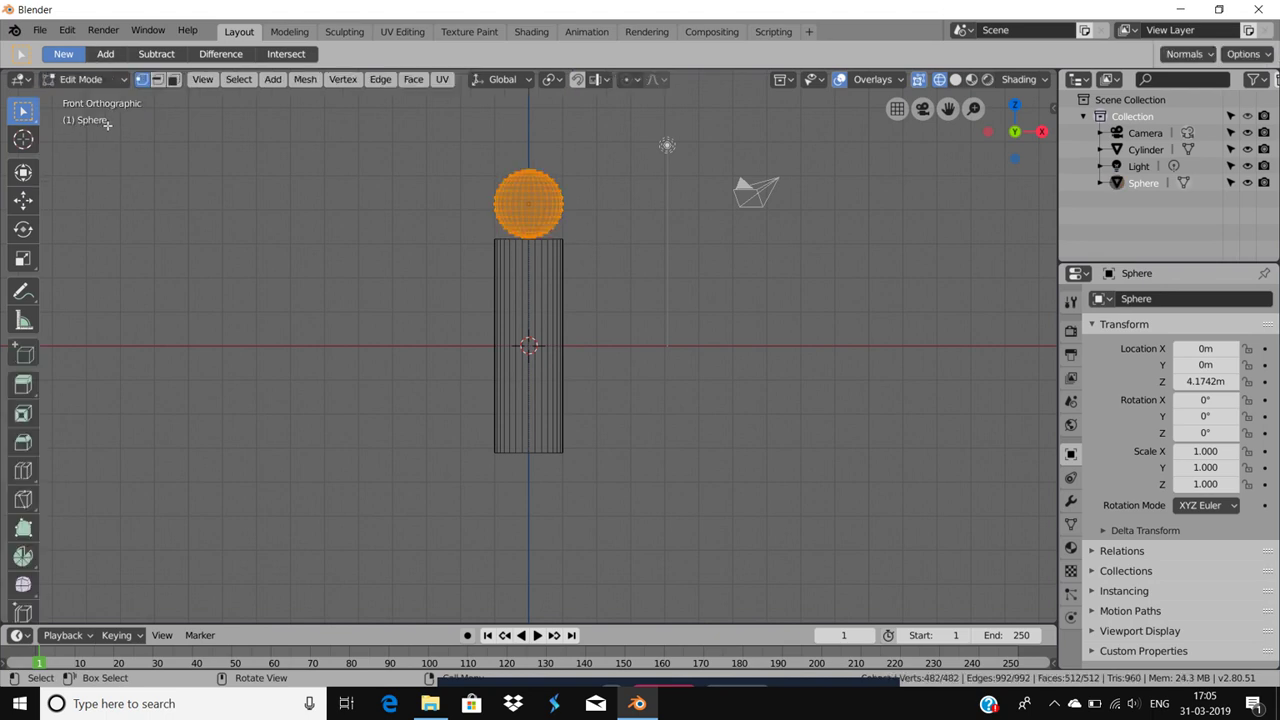
click(413, 201)
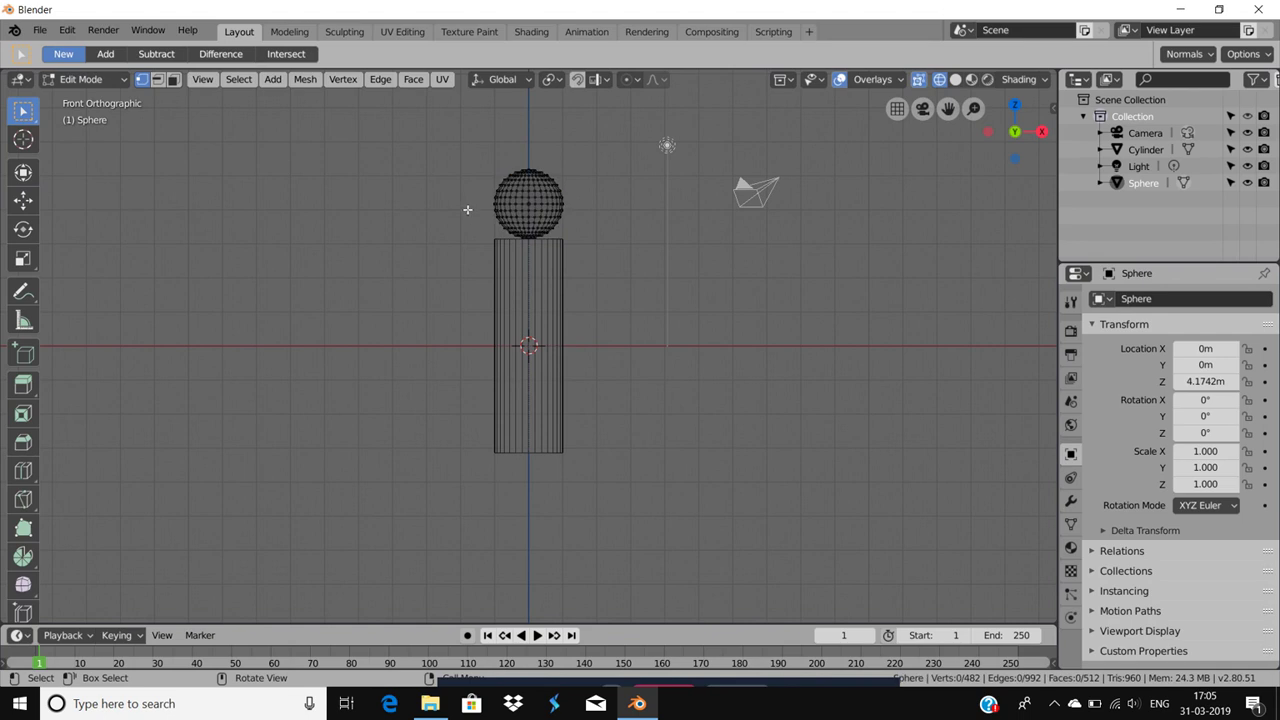
drag(467, 209, 592, 237)
key(x)
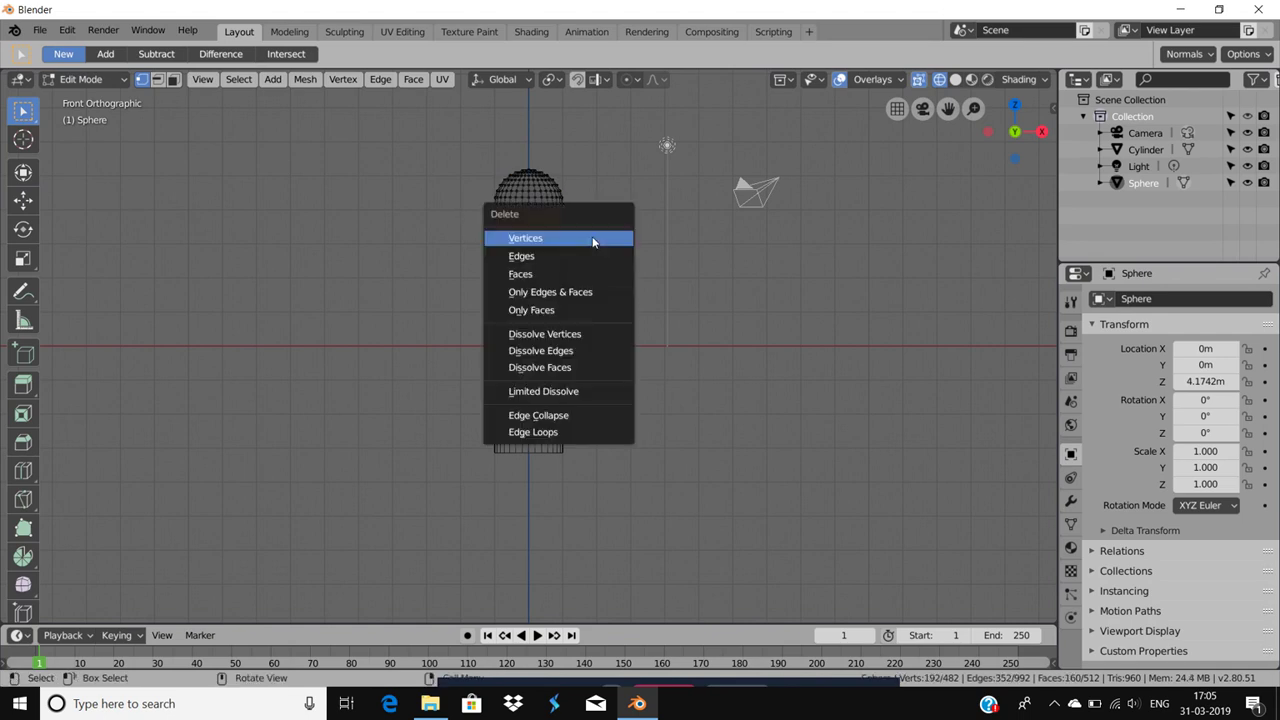
click(592, 237)
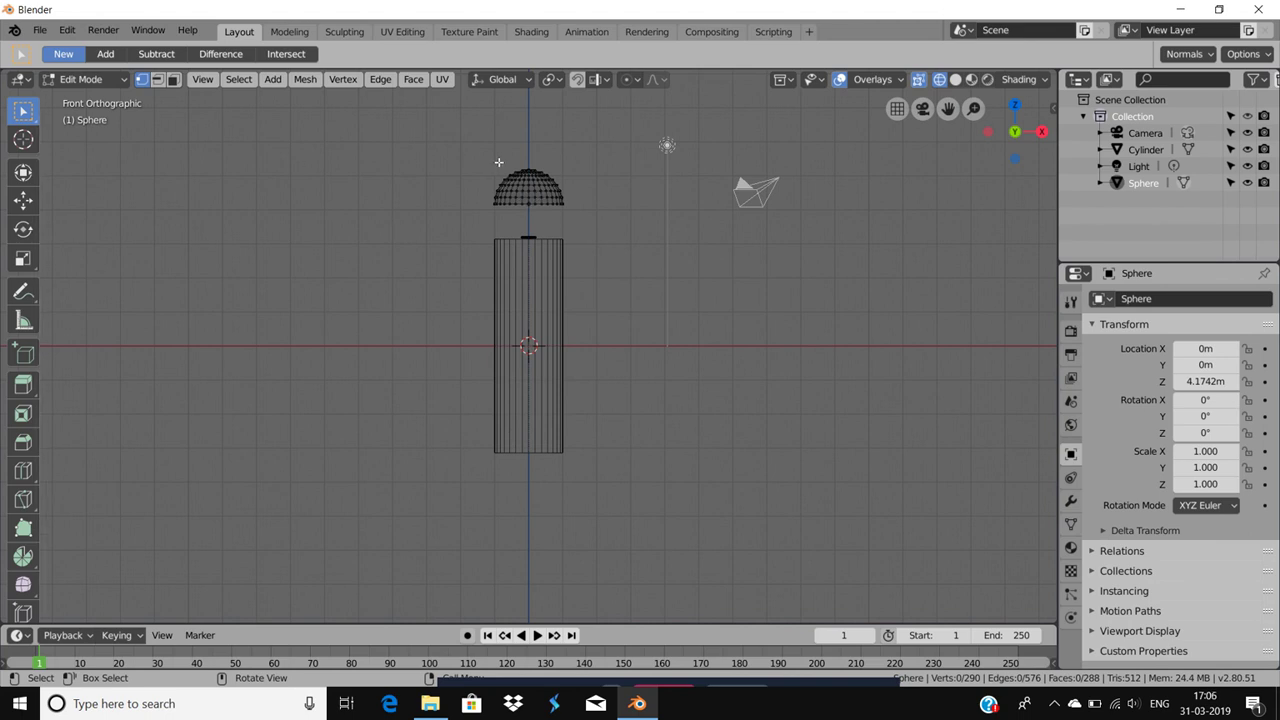
Step: Rescale the hemisphere and its bottom ring, ending with the whole dome at 0.7855
drag(483, 160, 588, 228)
key(s)
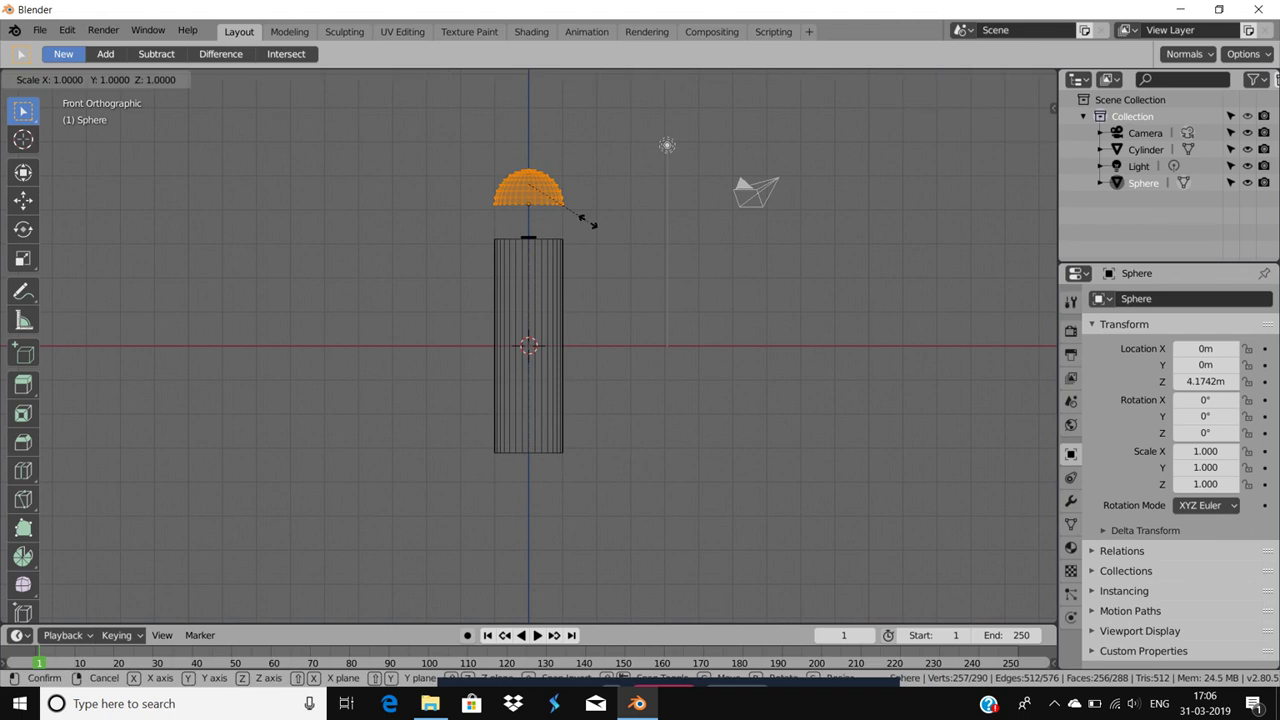
click(627, 237)
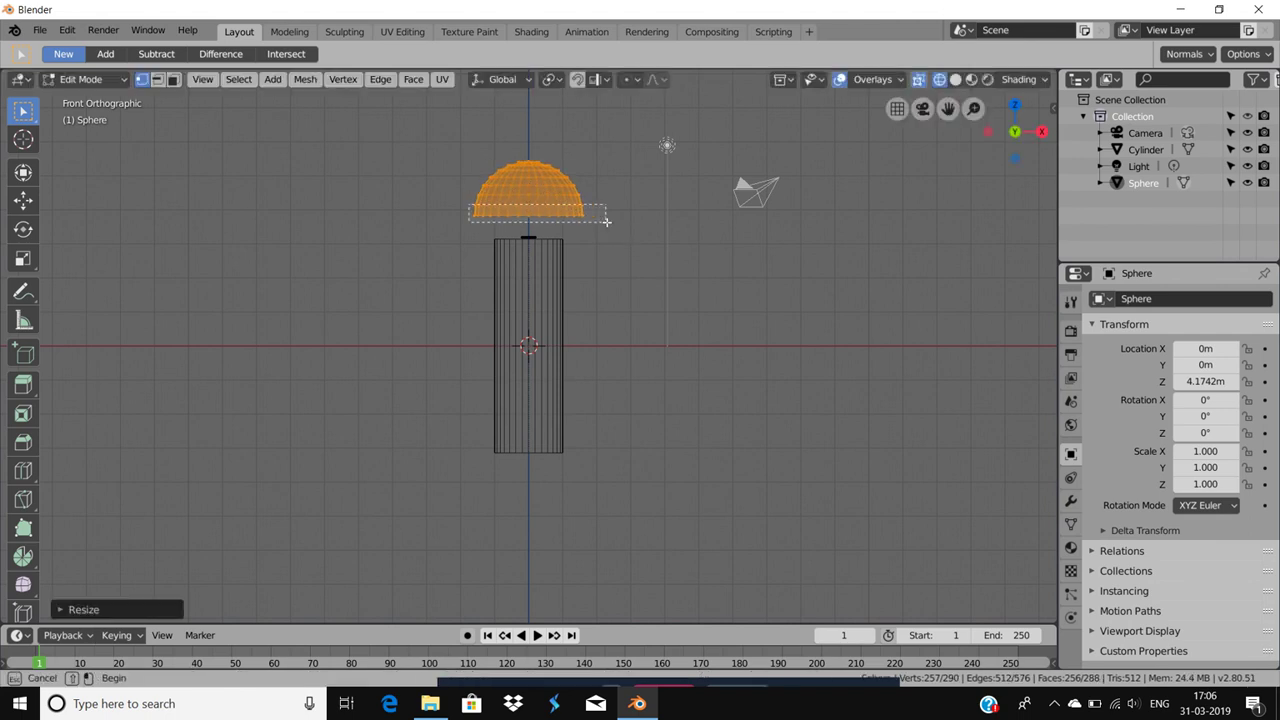
drag(470, 202, 609, 222)
key(s)
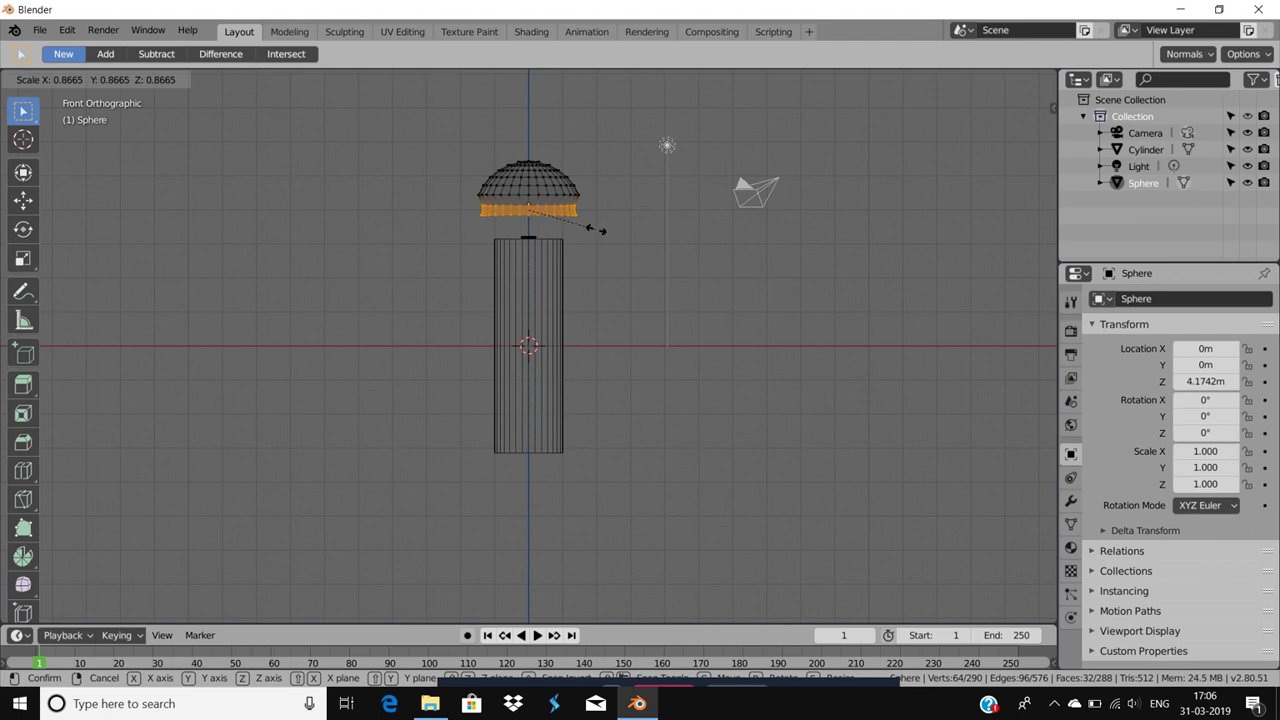
click(596, 230)
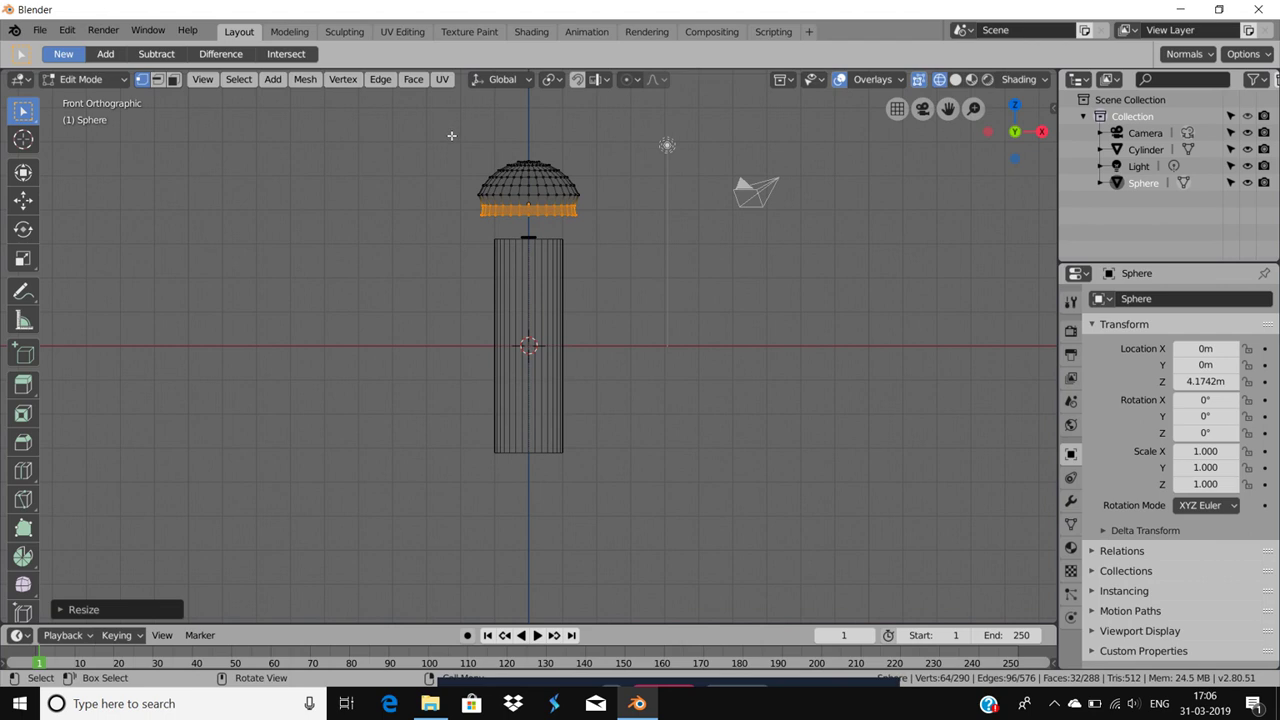
drag(451, 135, 599, 228)
key(s)
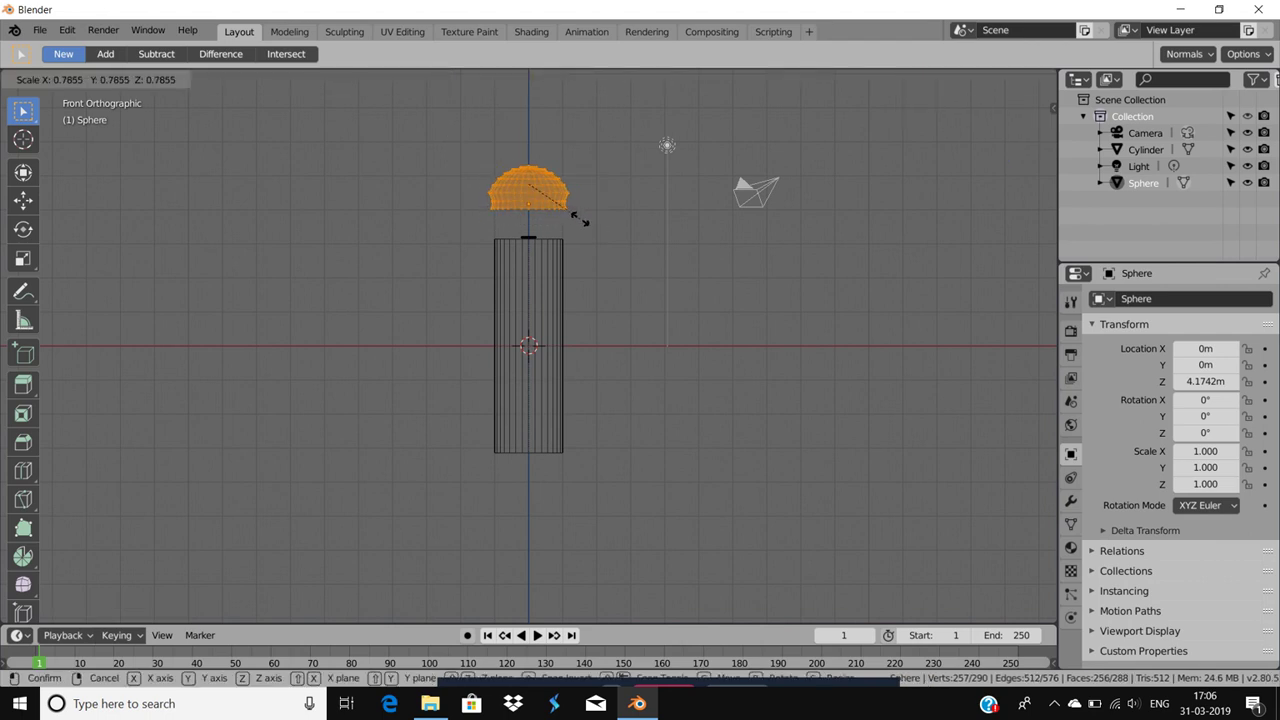
click(580, 218)
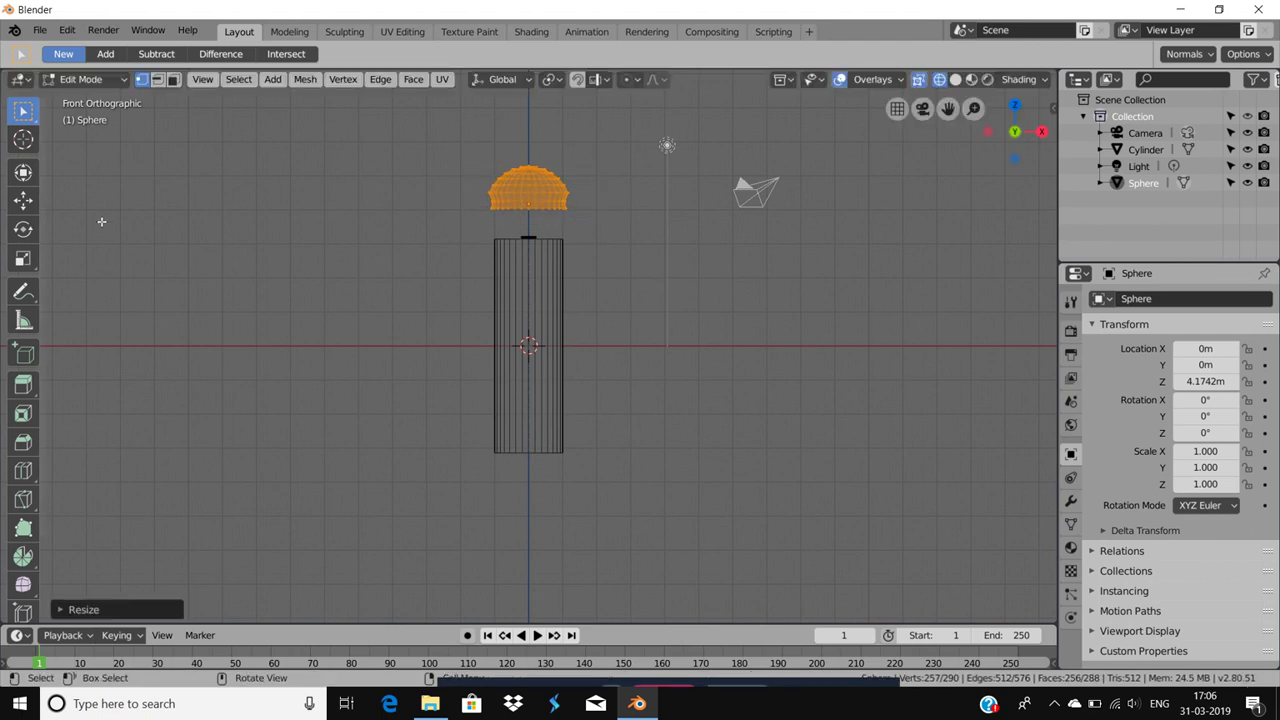
Step: Lower the dome onto the column's top and deselect its vertices
click(22, 205)
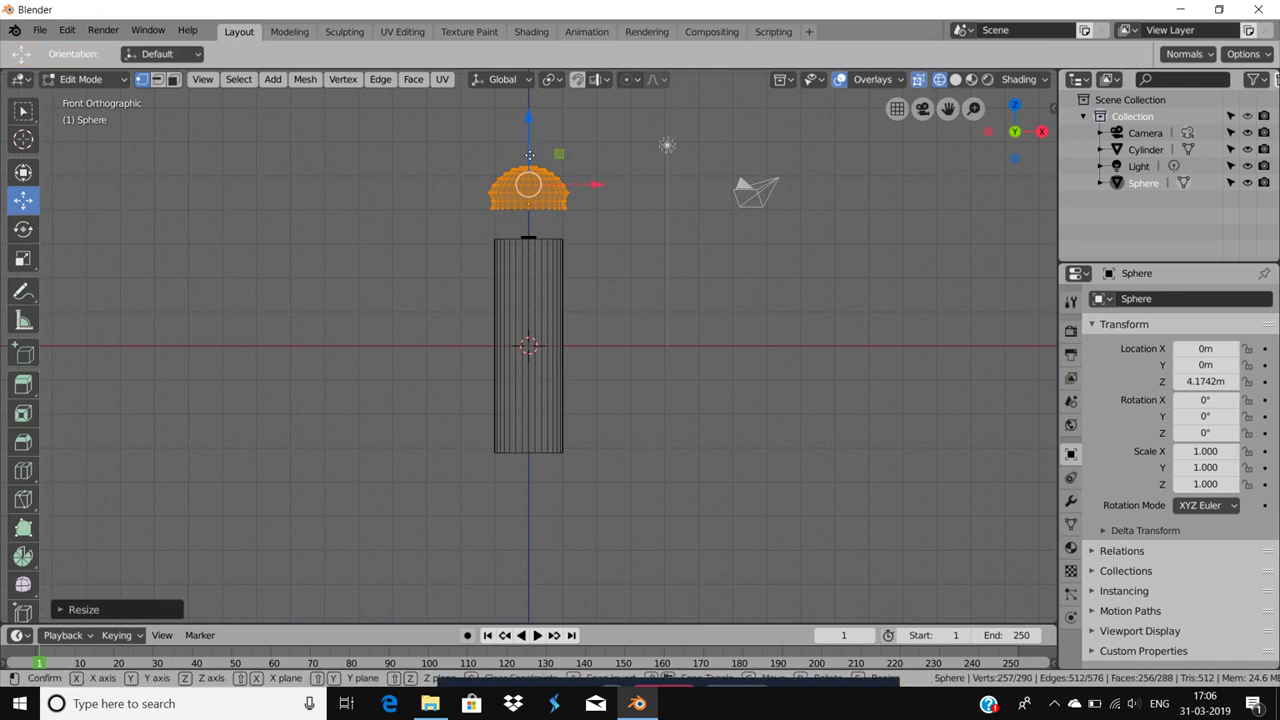
drag(527, 156, 532, 196)
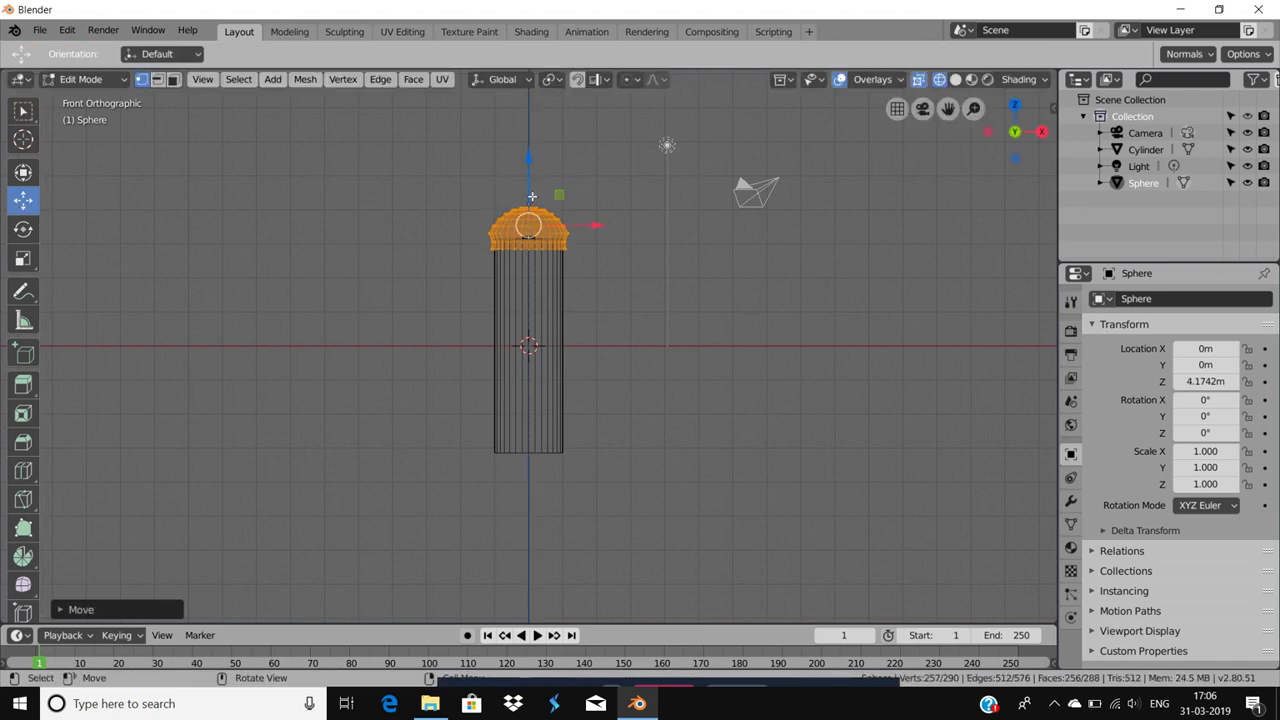
click(80, 170)
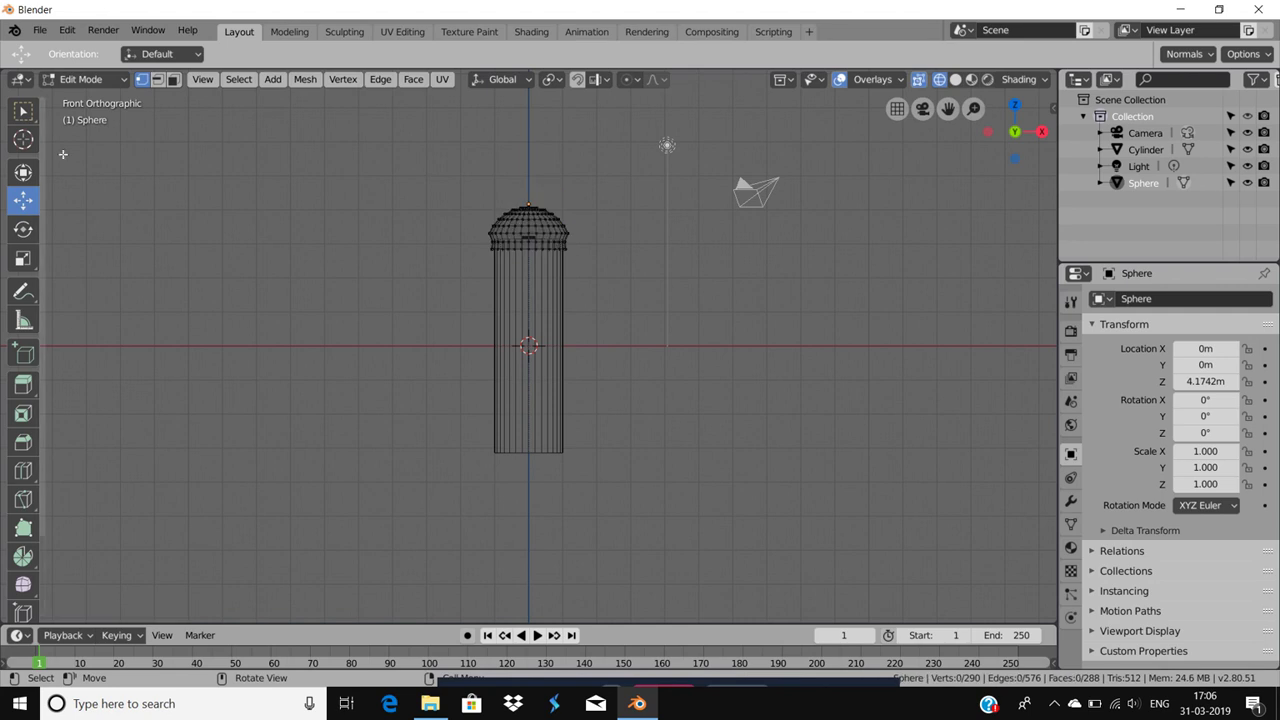
click(25, 118)
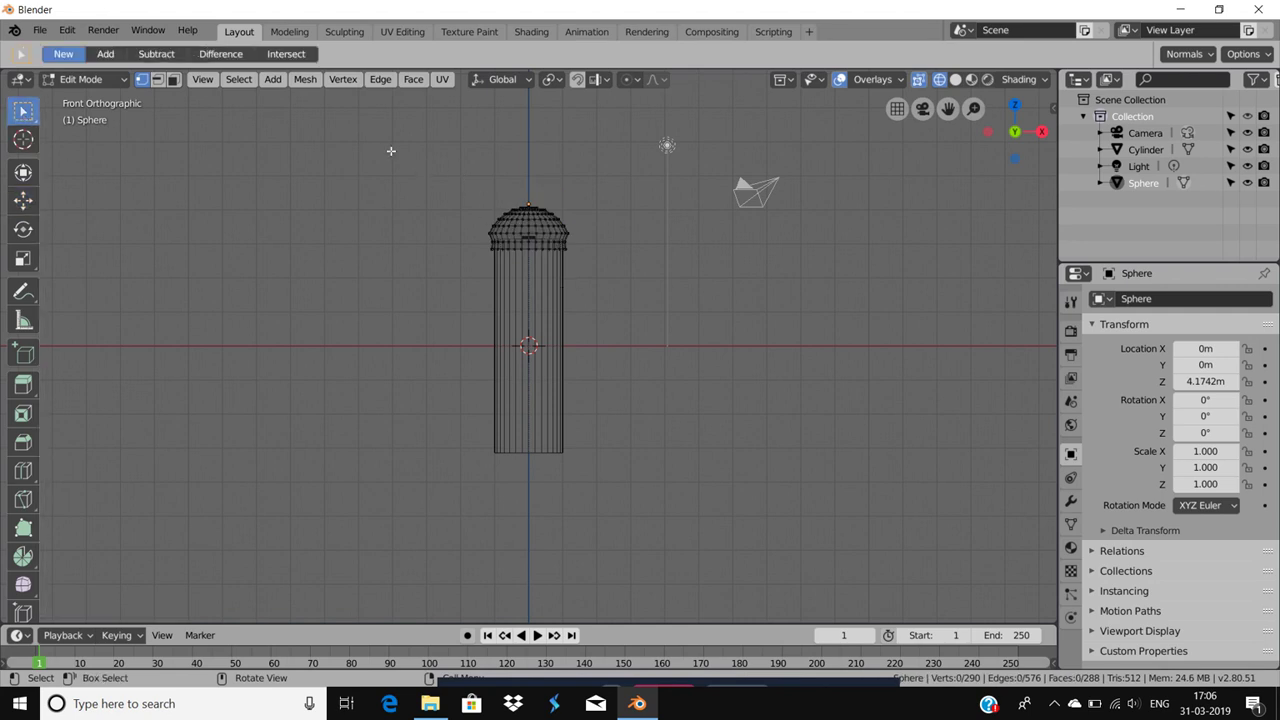
Step: Stretch the dome's vertices upward along Z into a tapered nose cone
drag(391, 151, 650, 236)
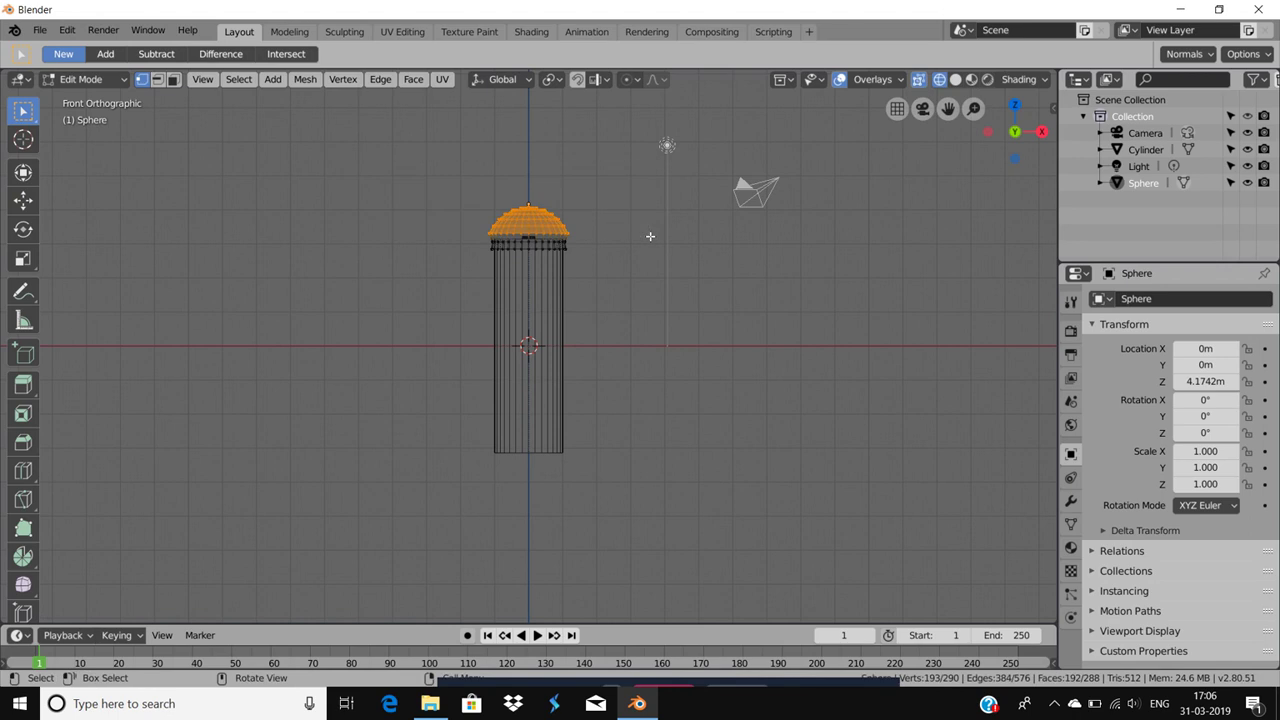
key(s)
key(z)
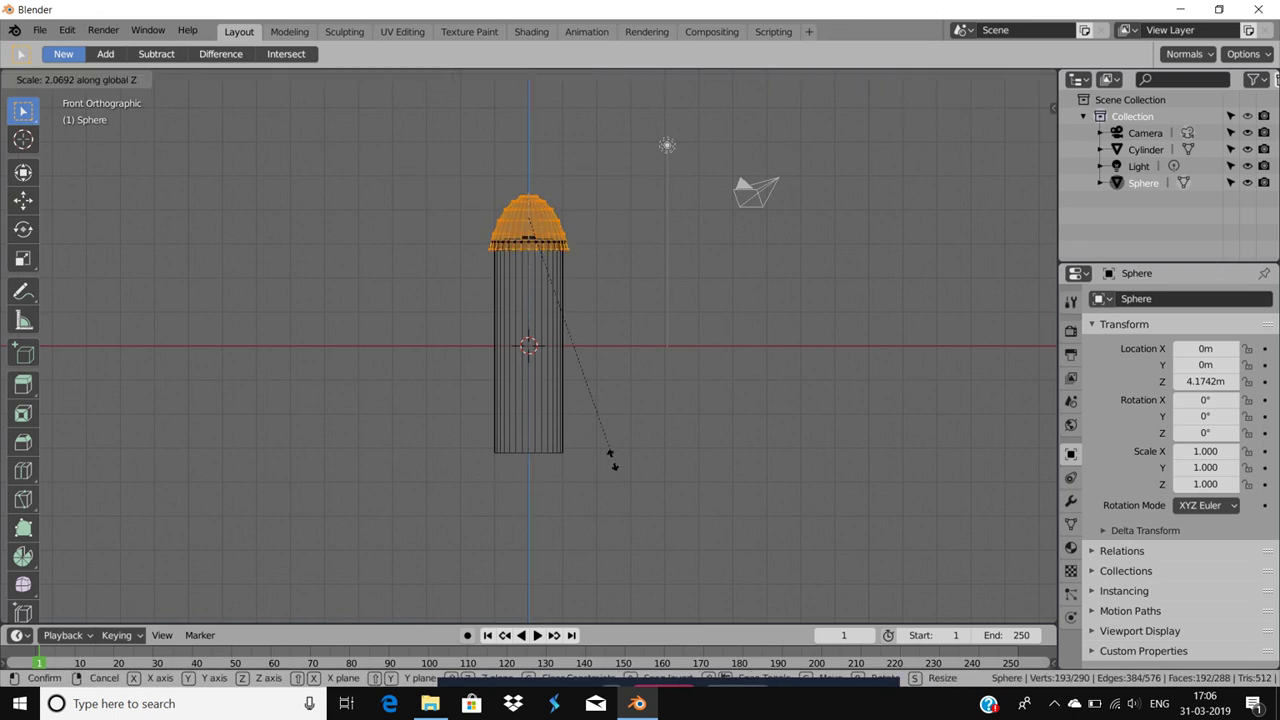
click(599, 557)
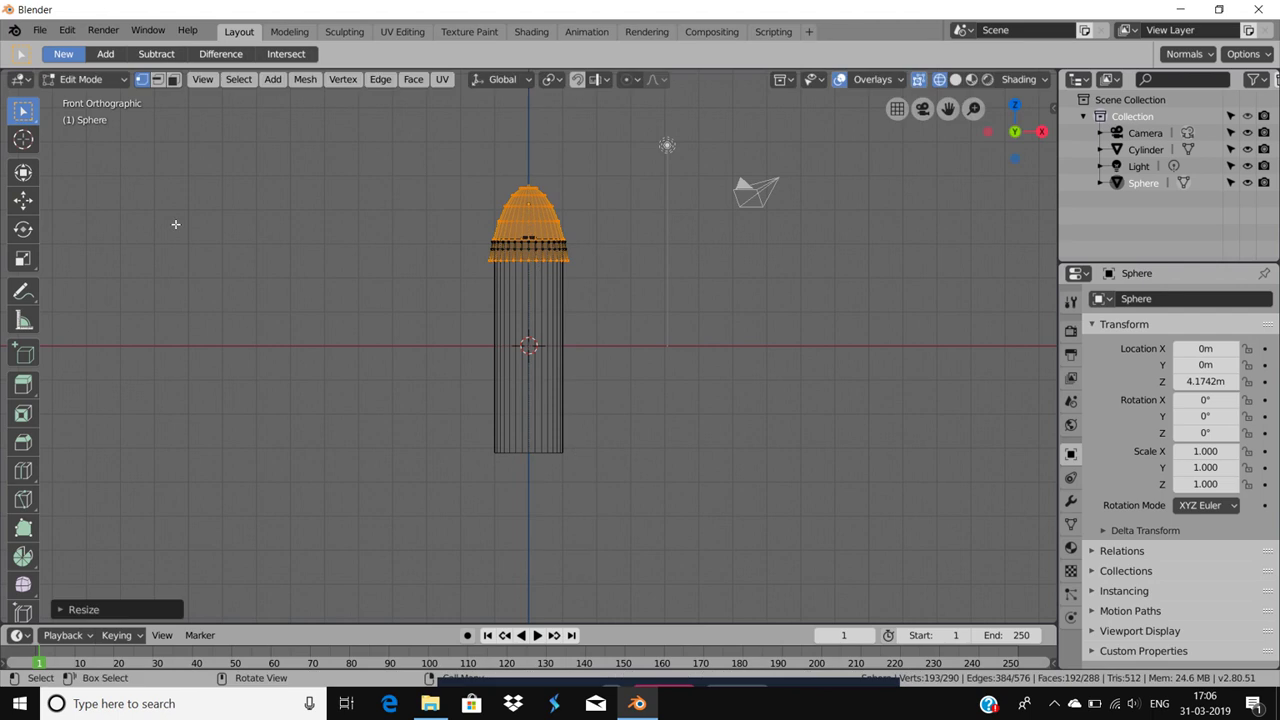
Step: Move the cap 0.4703 m so its base sits flush on the column, then deselect all
click(23, 200)
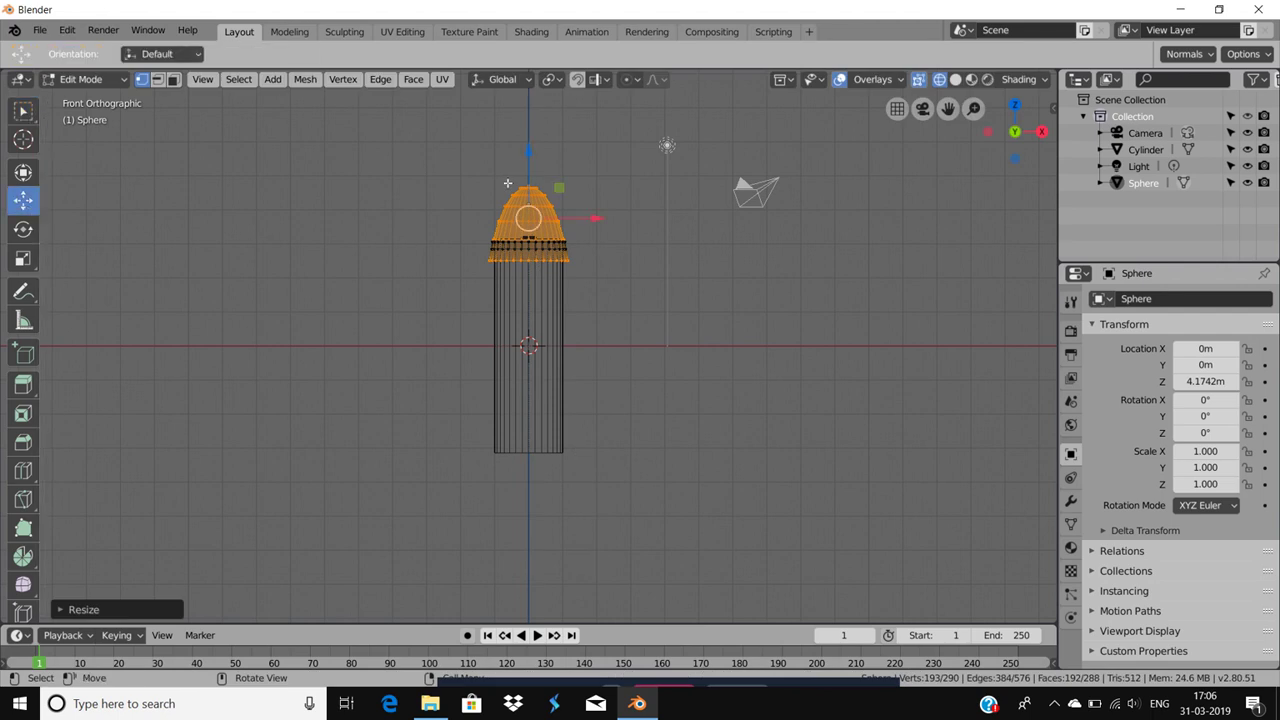
drag(526, 174, 529, 159)
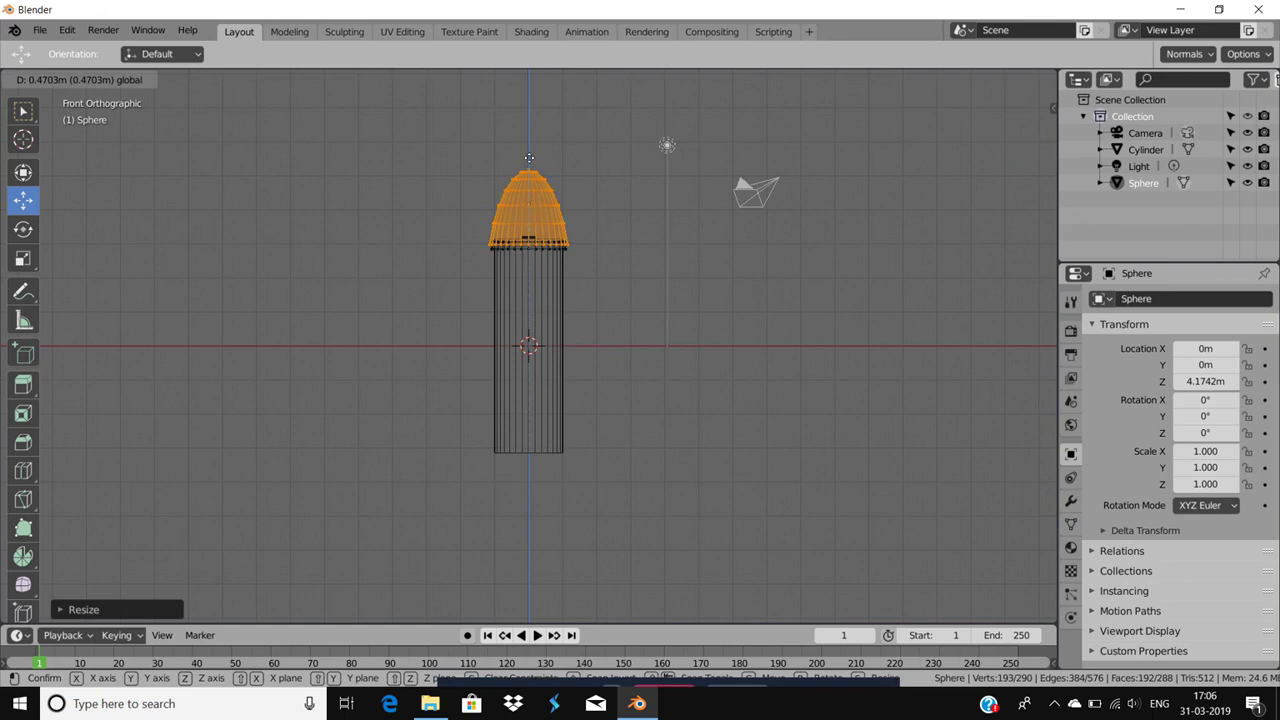
key(alt+a)
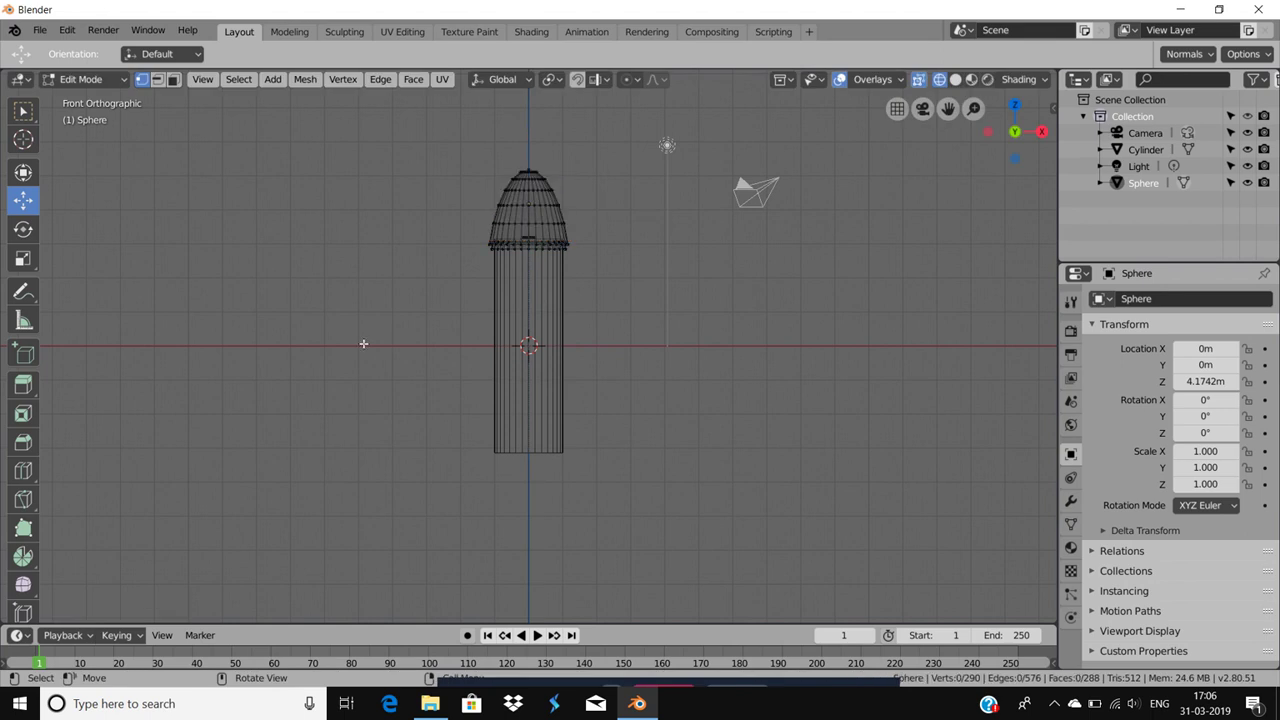
click(160, 54)
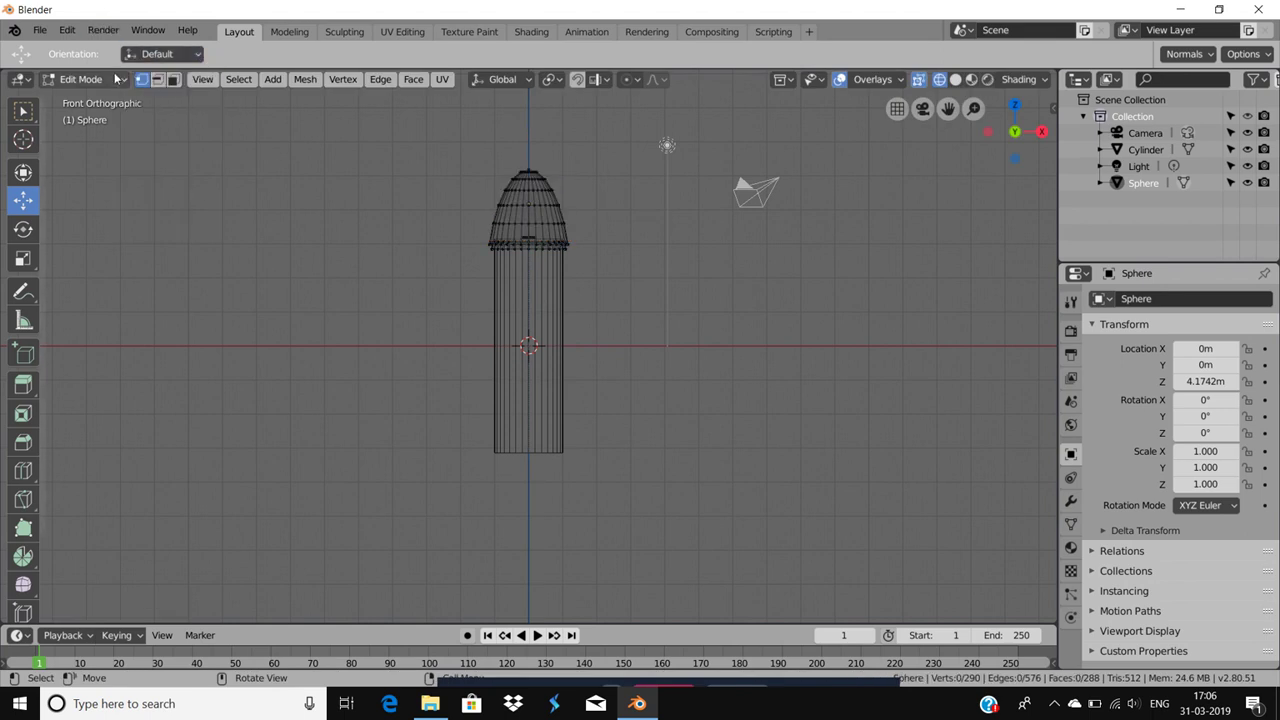
click(280, 83)
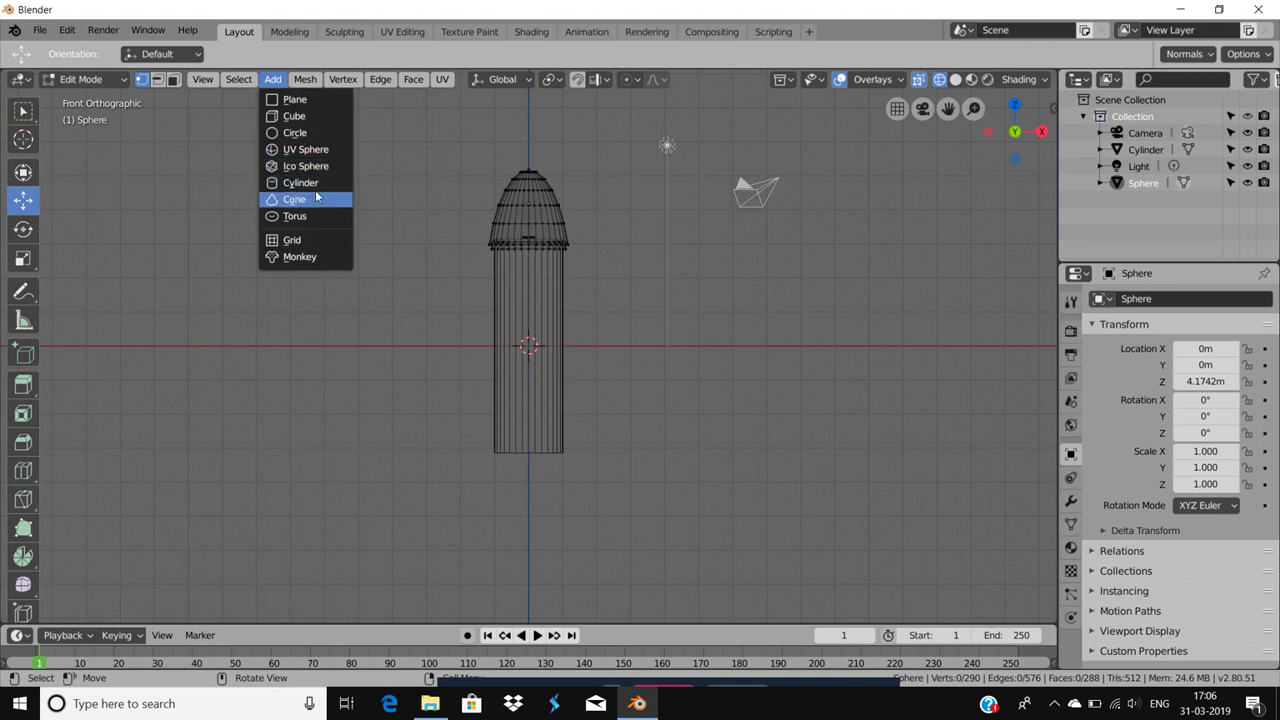
Step: Add a UV sphere and move it down to the column's bottom end
click(321, 152)
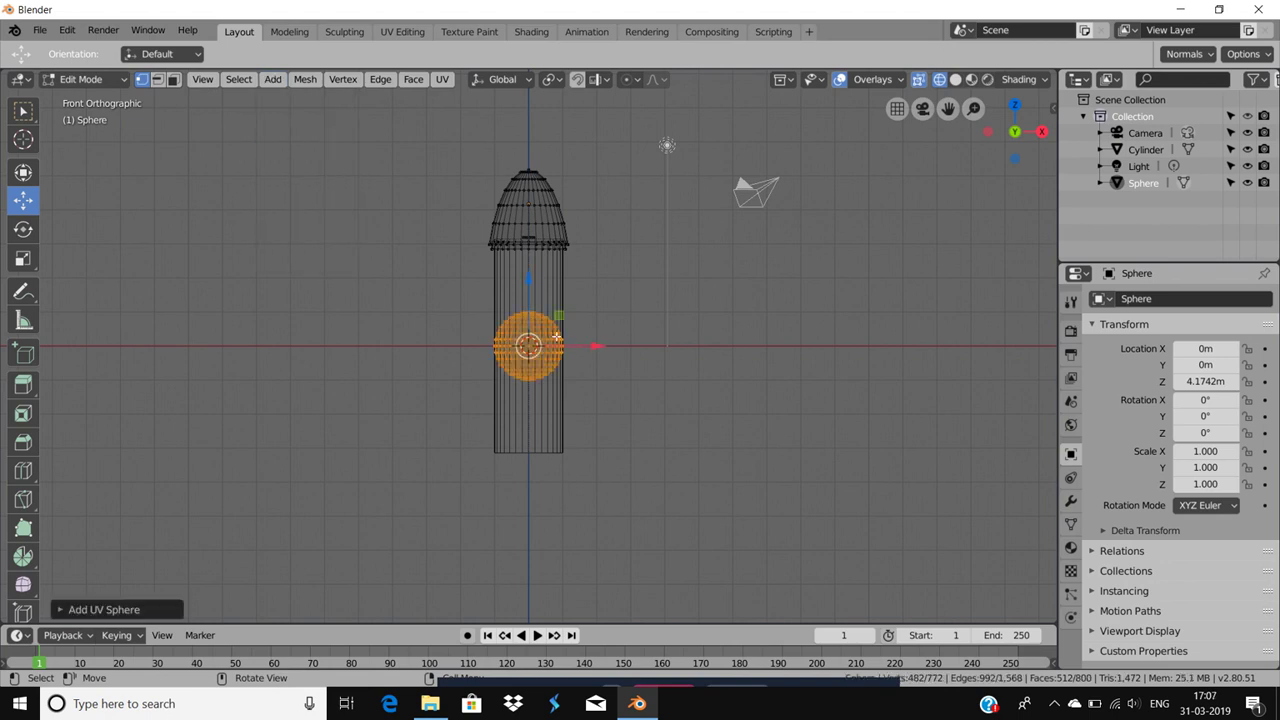
drag(529, 324, 546, 449)
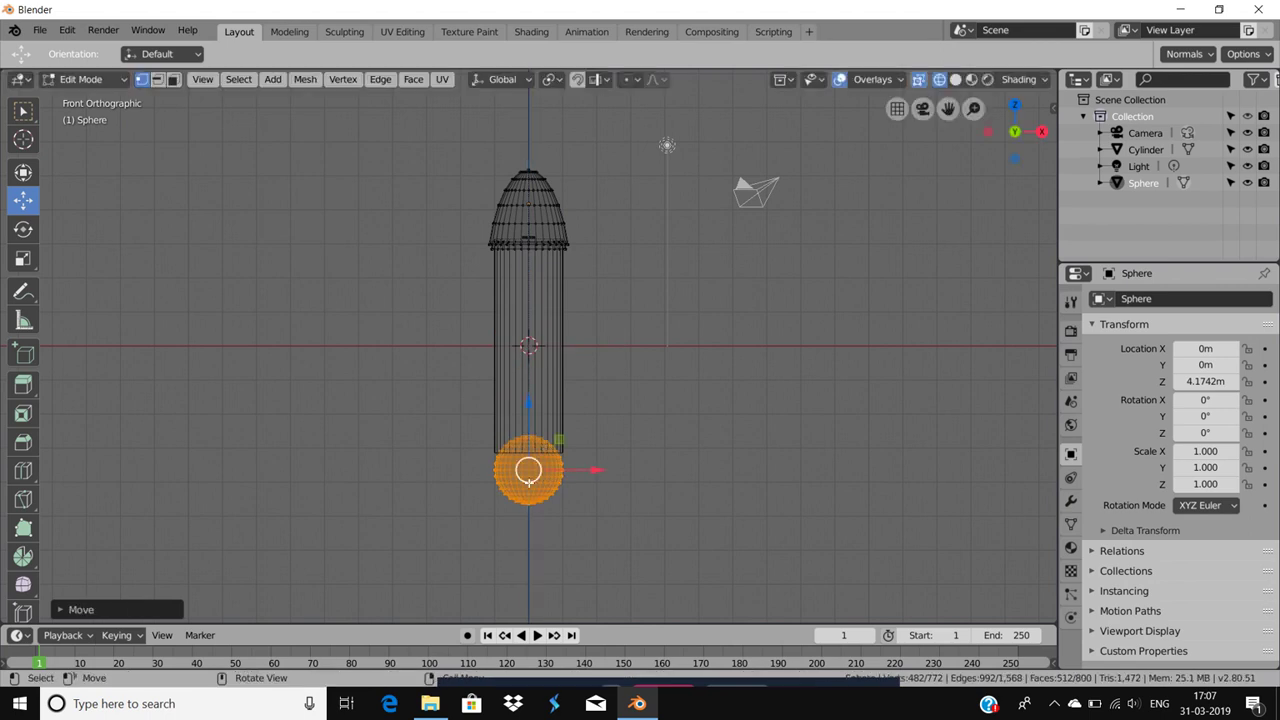
key(g)
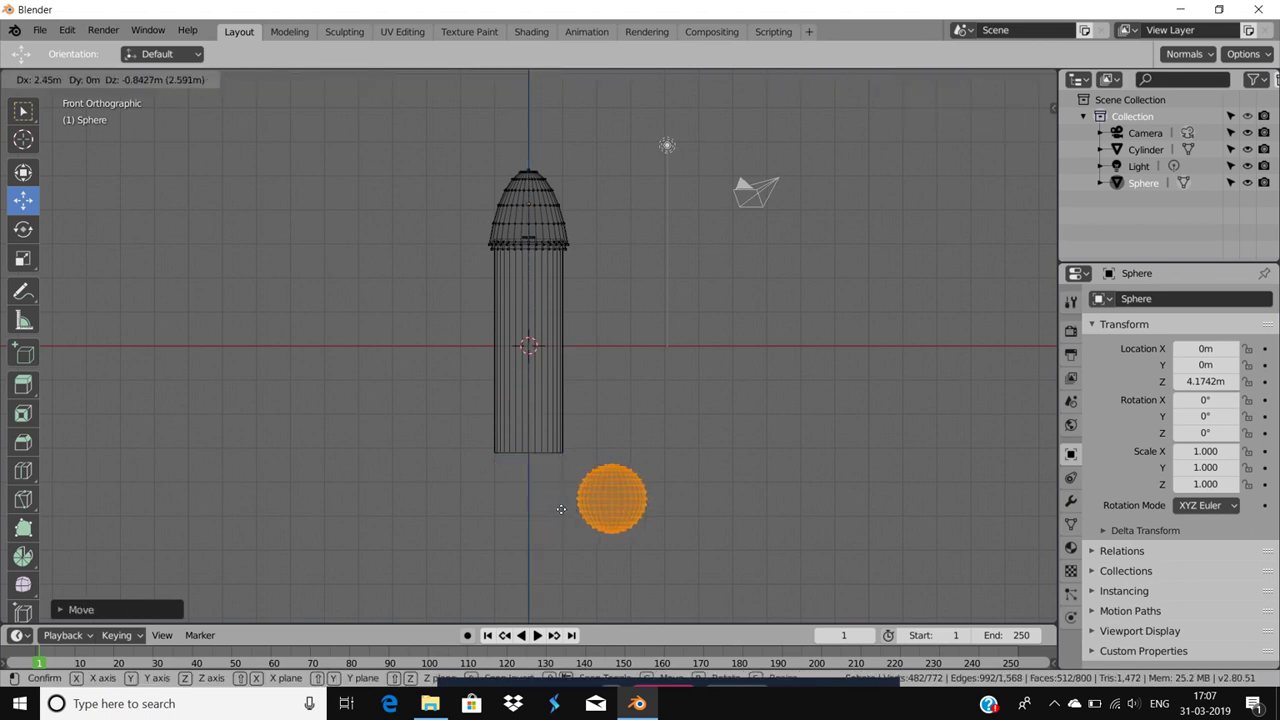
click(478, 476)
key(Tab)
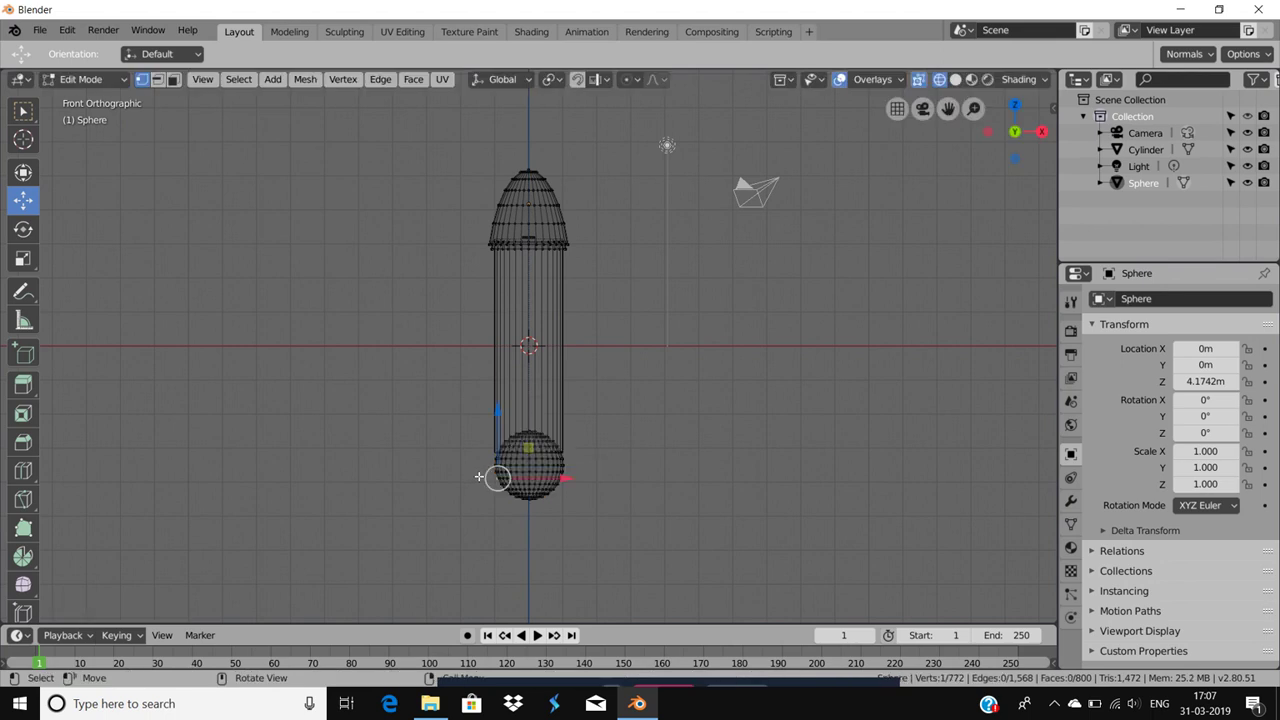
key(g)
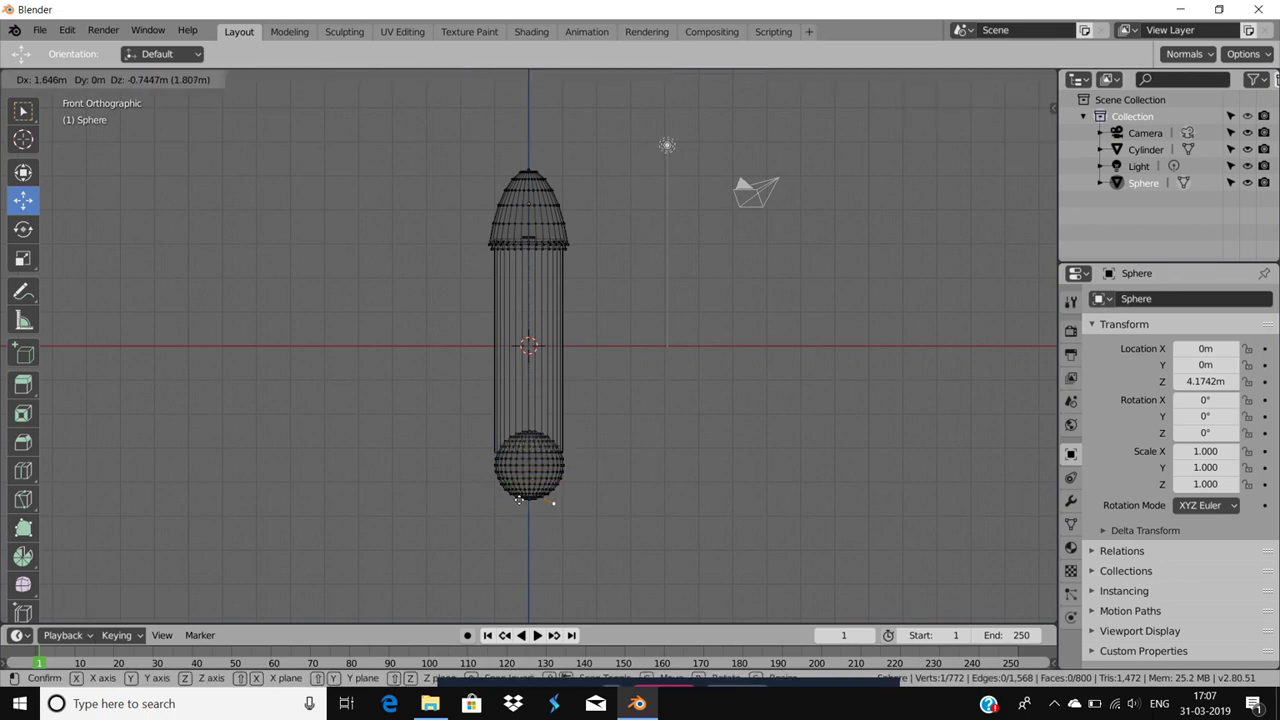
click(514, 500)
Step: Keep the viewport in Wireframe shading
key(z)
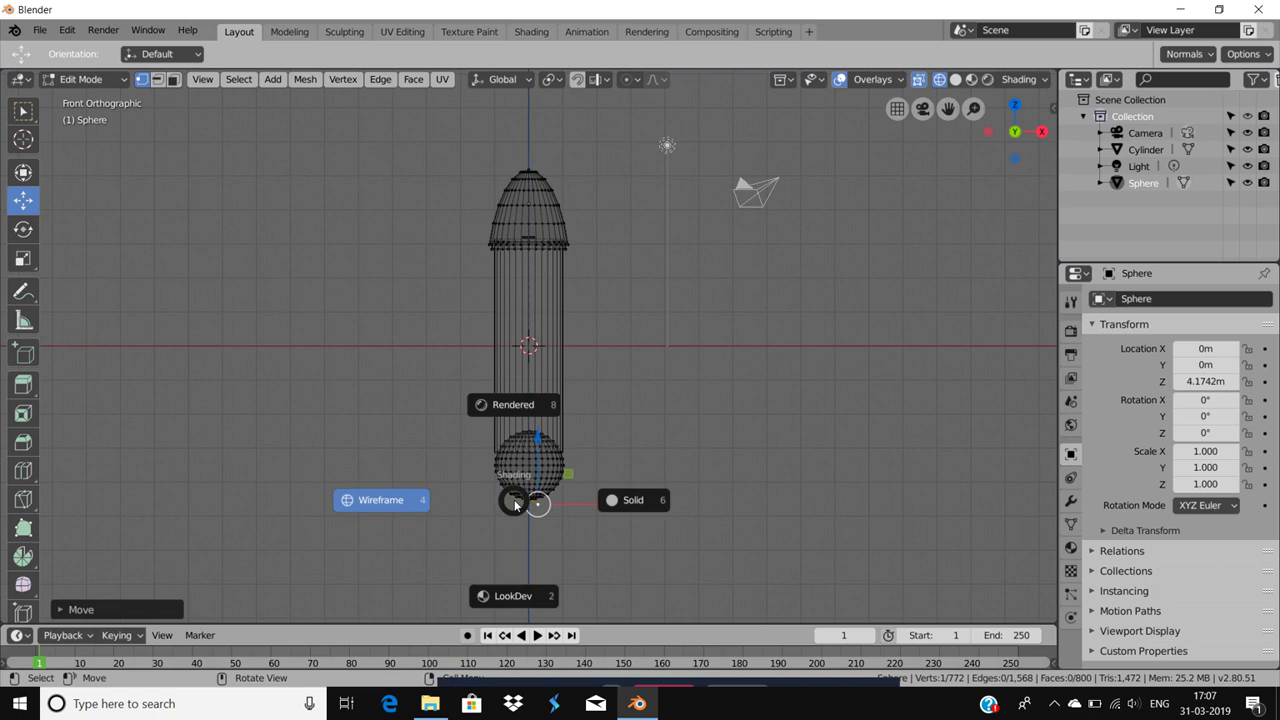
click(414, 477)
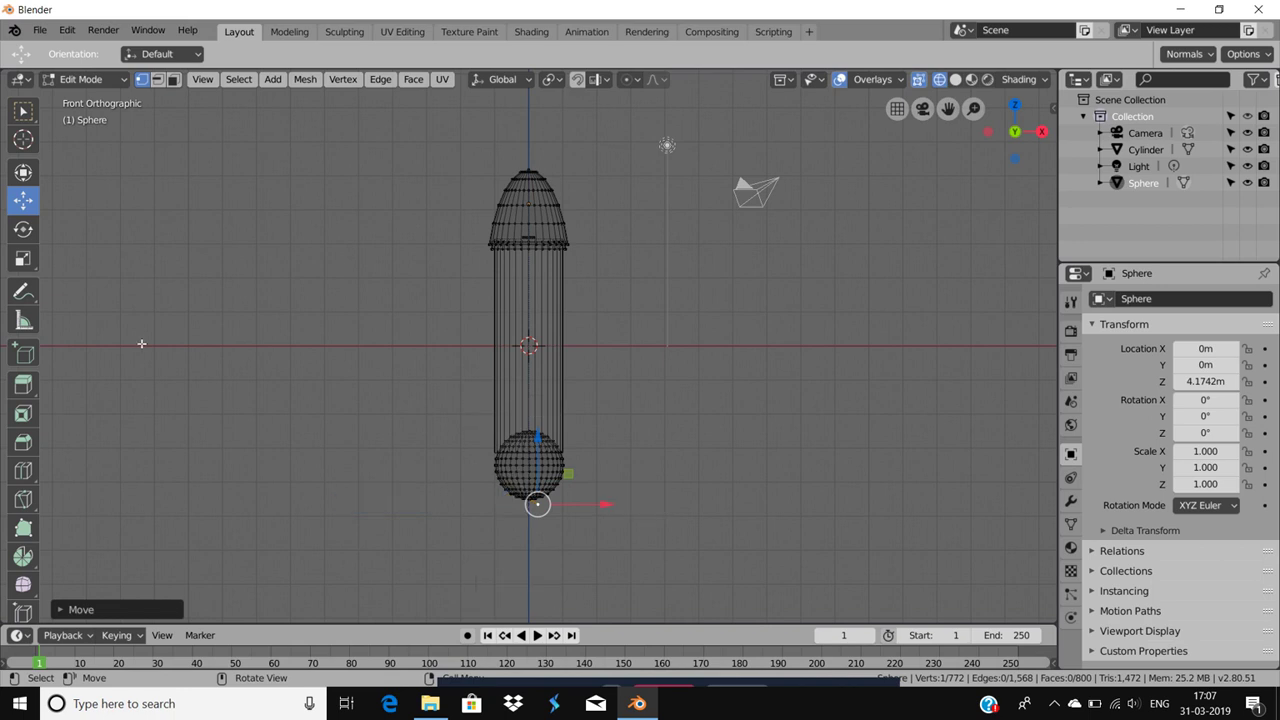
click(23, 110)
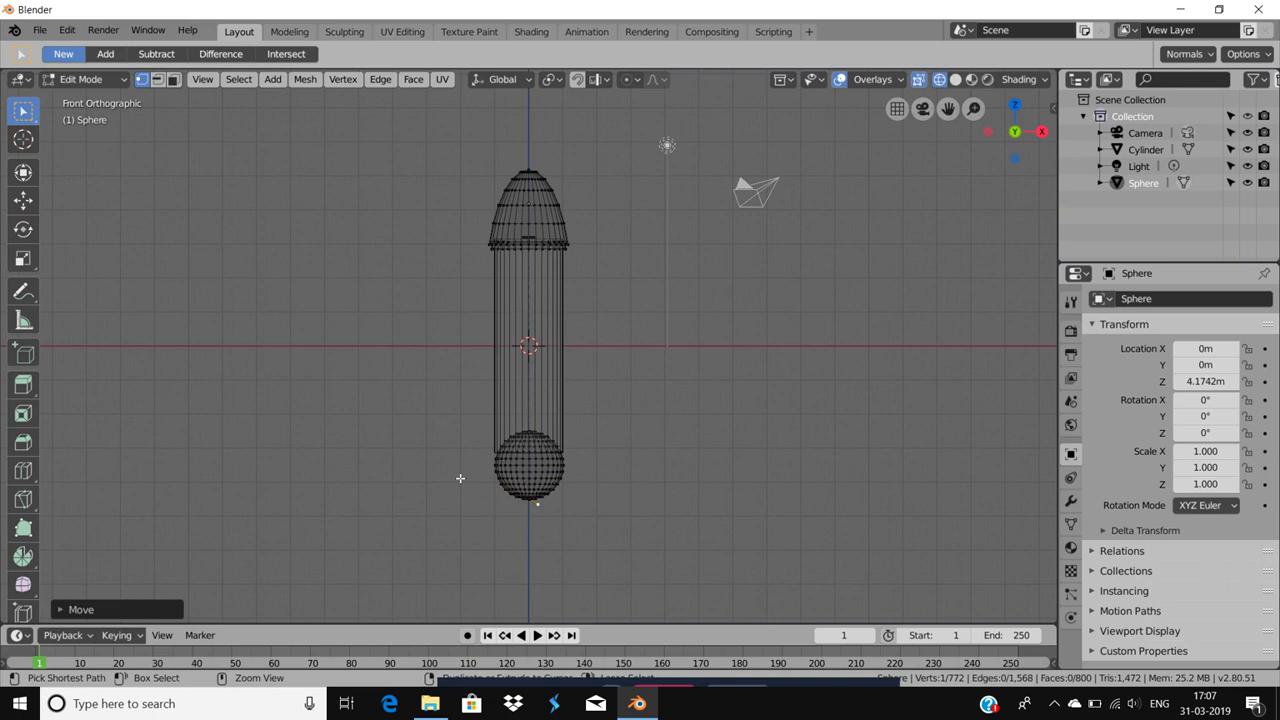
Step: Delete the bottom sphere's lower-half vertices, leaving 547 vertices in the mesh
drag(487, 467, 588, 522)
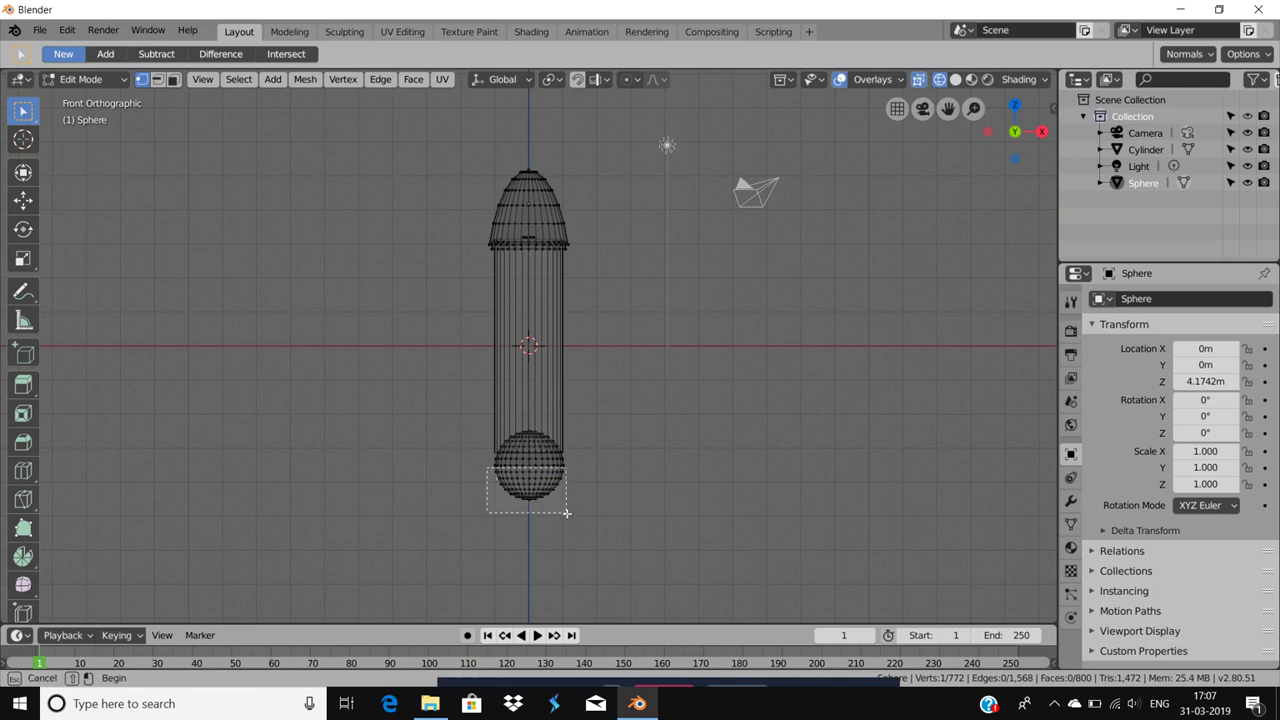
key(x)
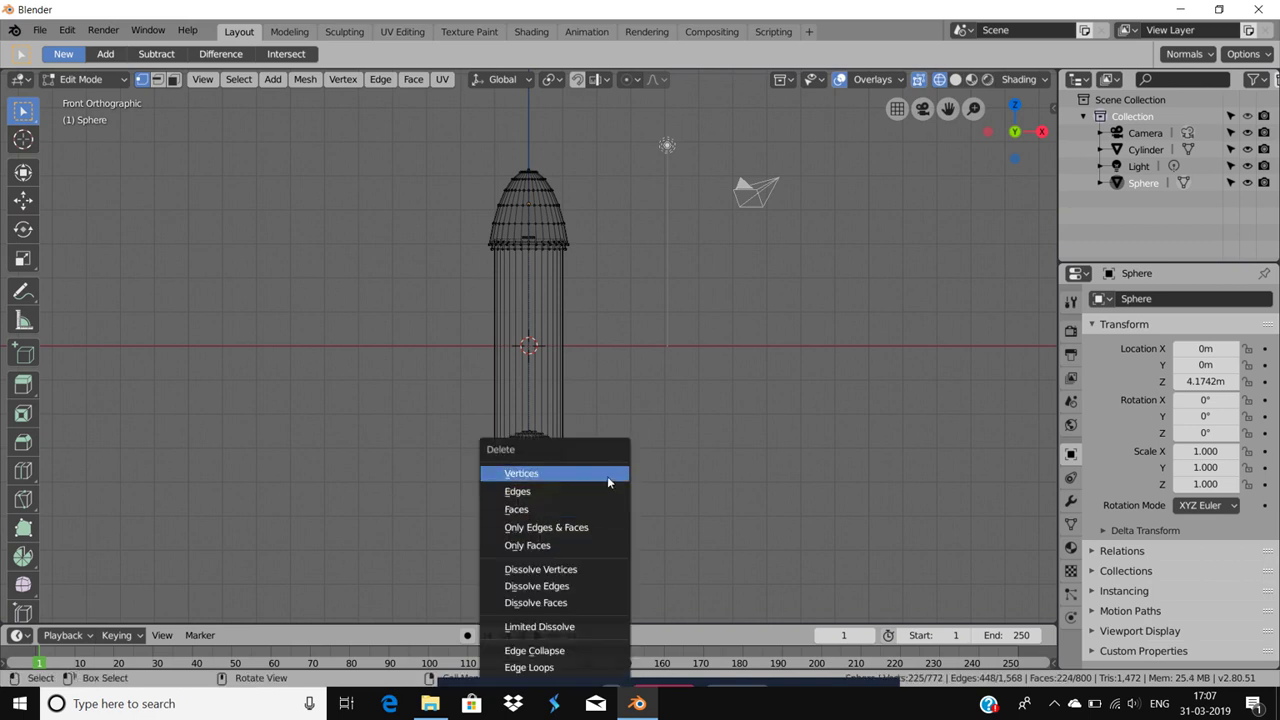
click(607, 476)
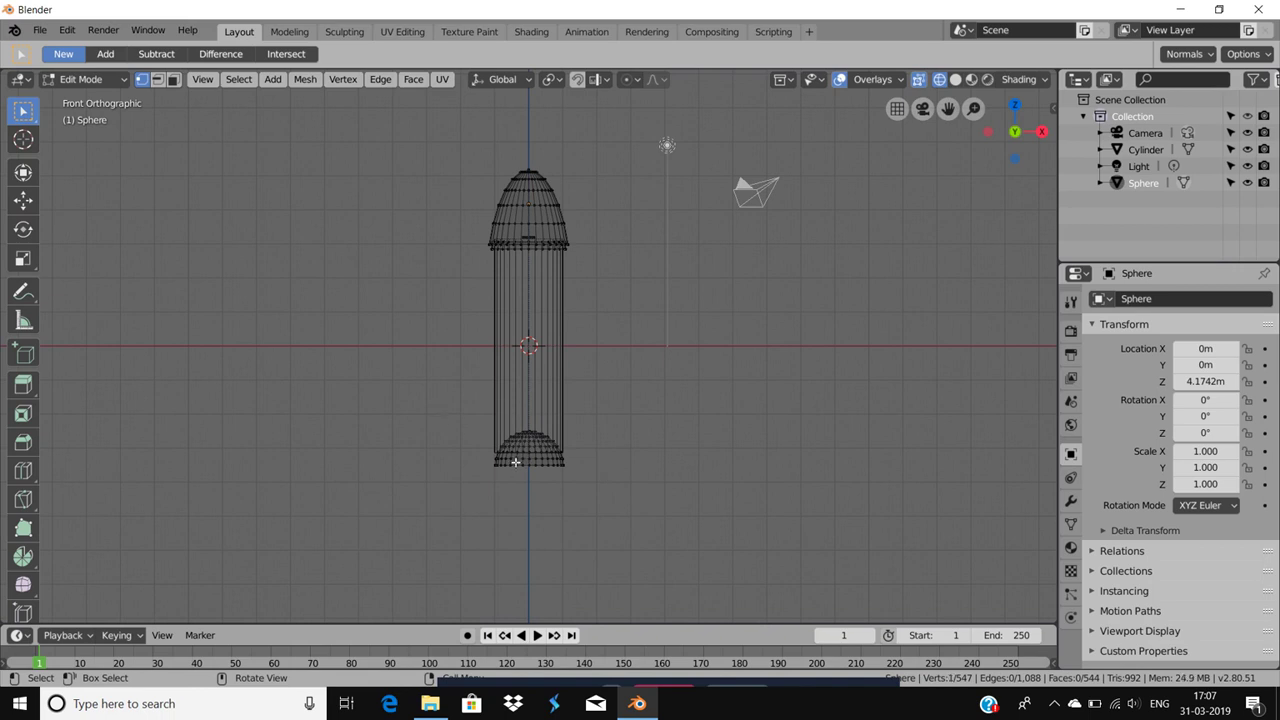
Step: Reposition a vertex at the lower left of the bottom dome
click(31, 208)
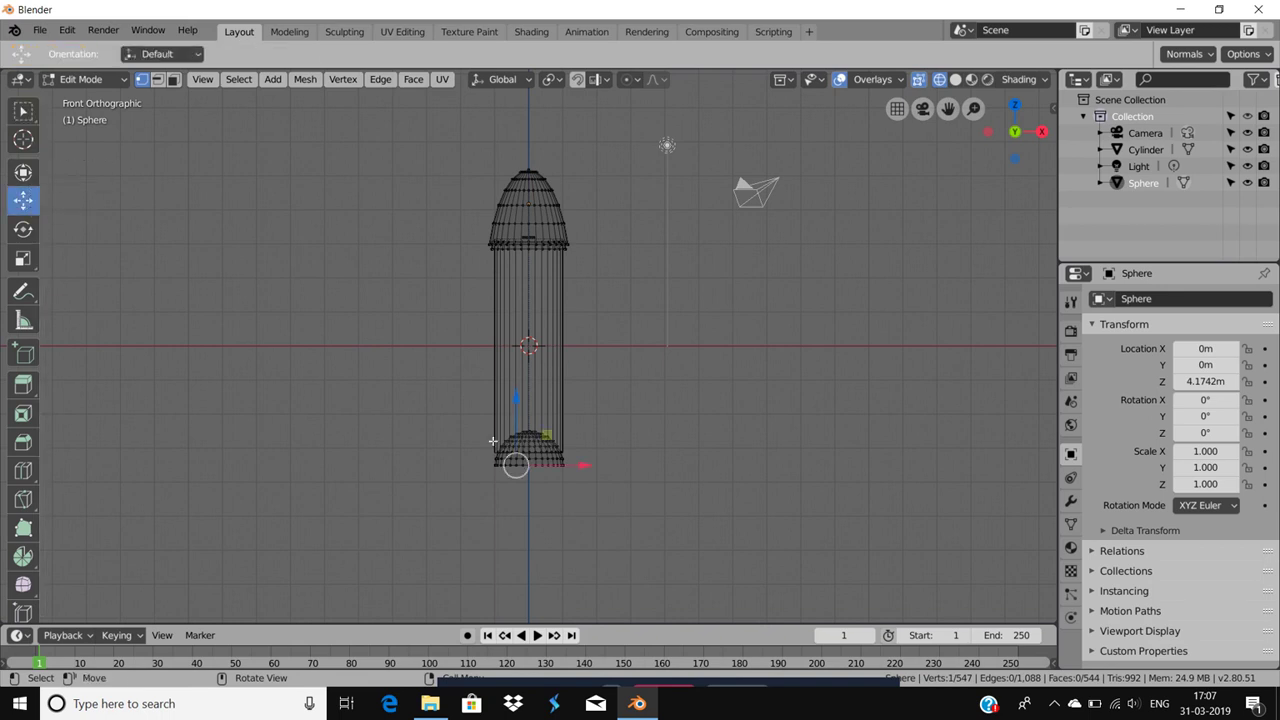
mouse_move(517, 430)
mouse_down()
mouse_move(529, 501)
mouse_move(533, 425)
mouse_up()
click(489, 449)
key(g)
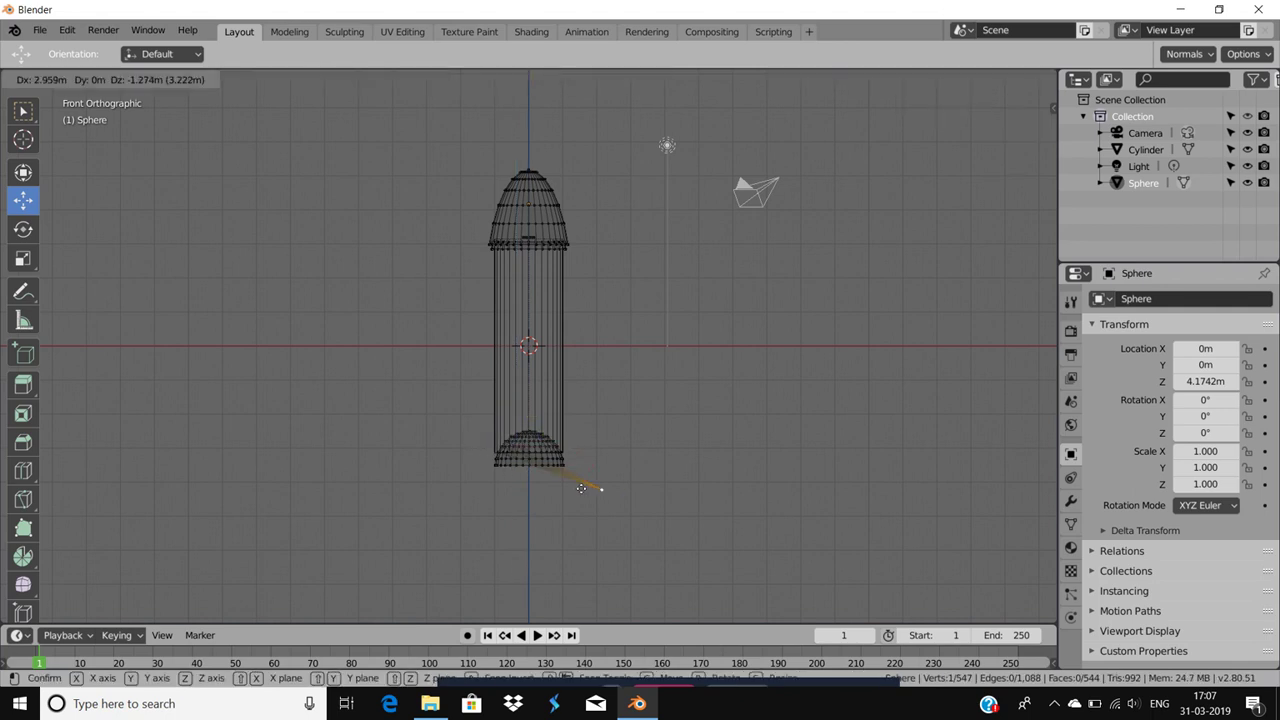
click(493, 428)
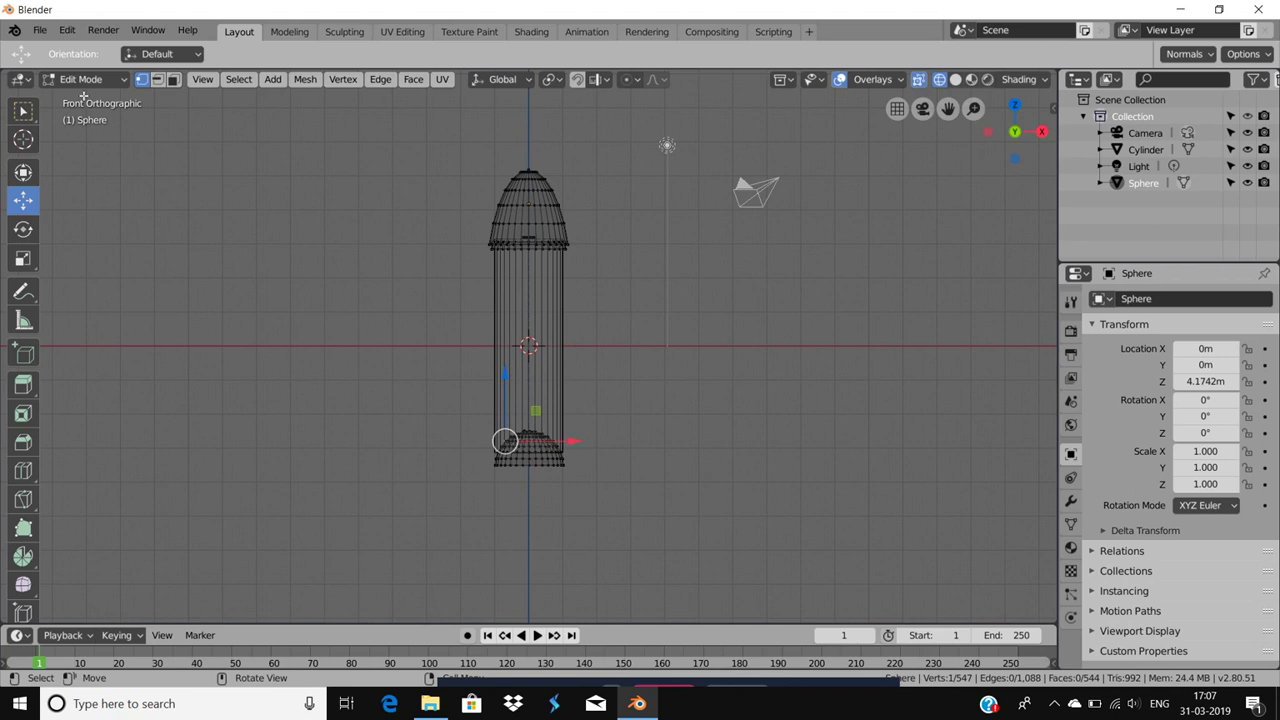
Step: Scale the bottom ring of 64 vertices outward by 1.4364 to flare the base
click(24, 109)
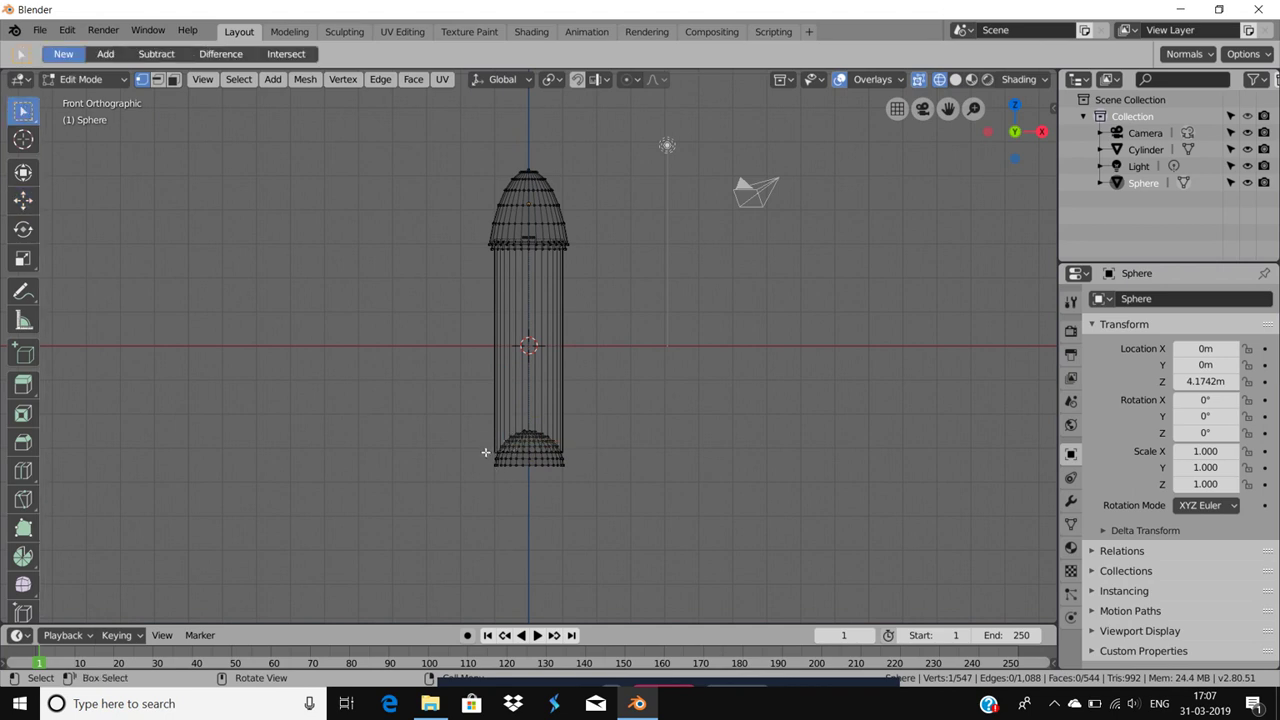
drag(486, 452, 596, 484)
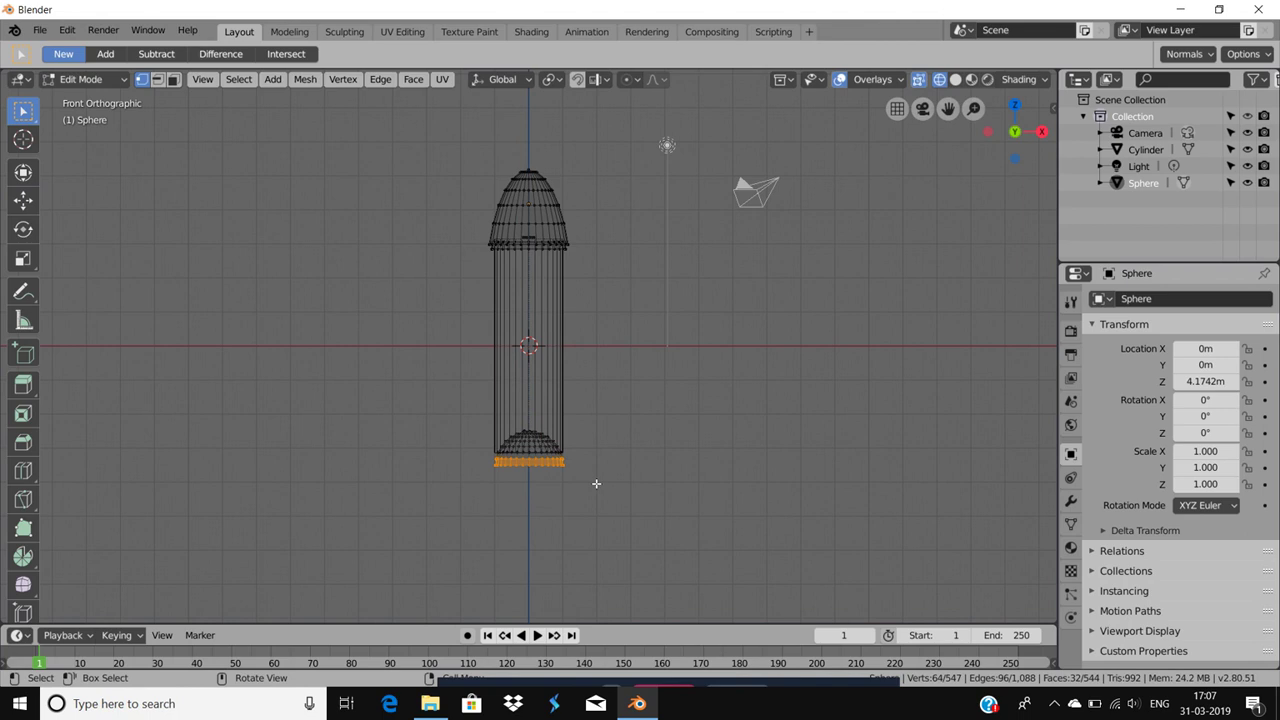
key(s)
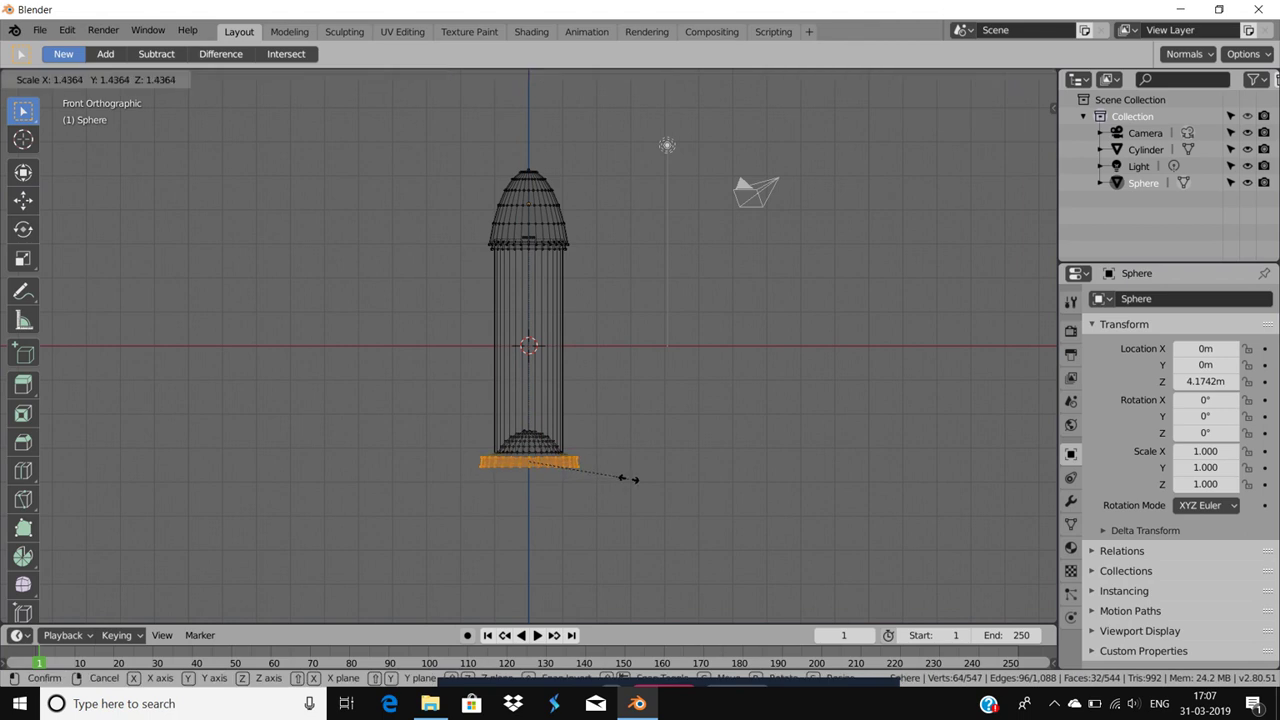
click(625, 478)
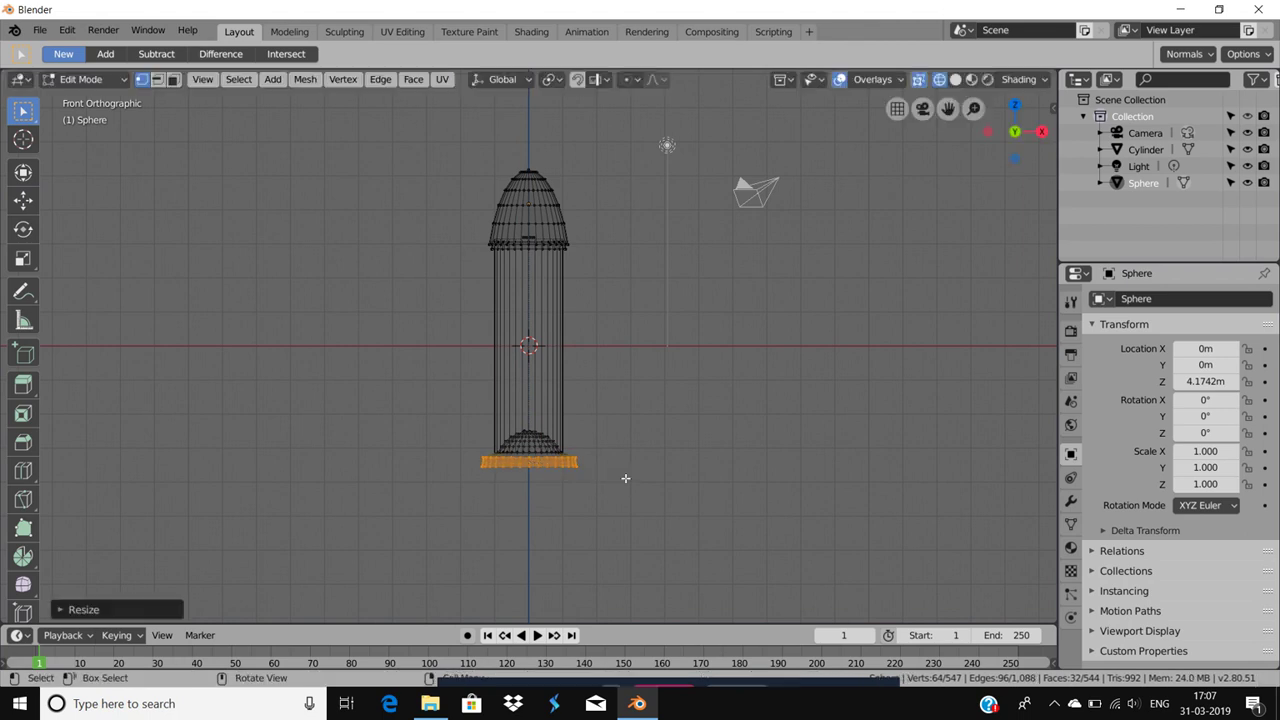
click(617, 475)
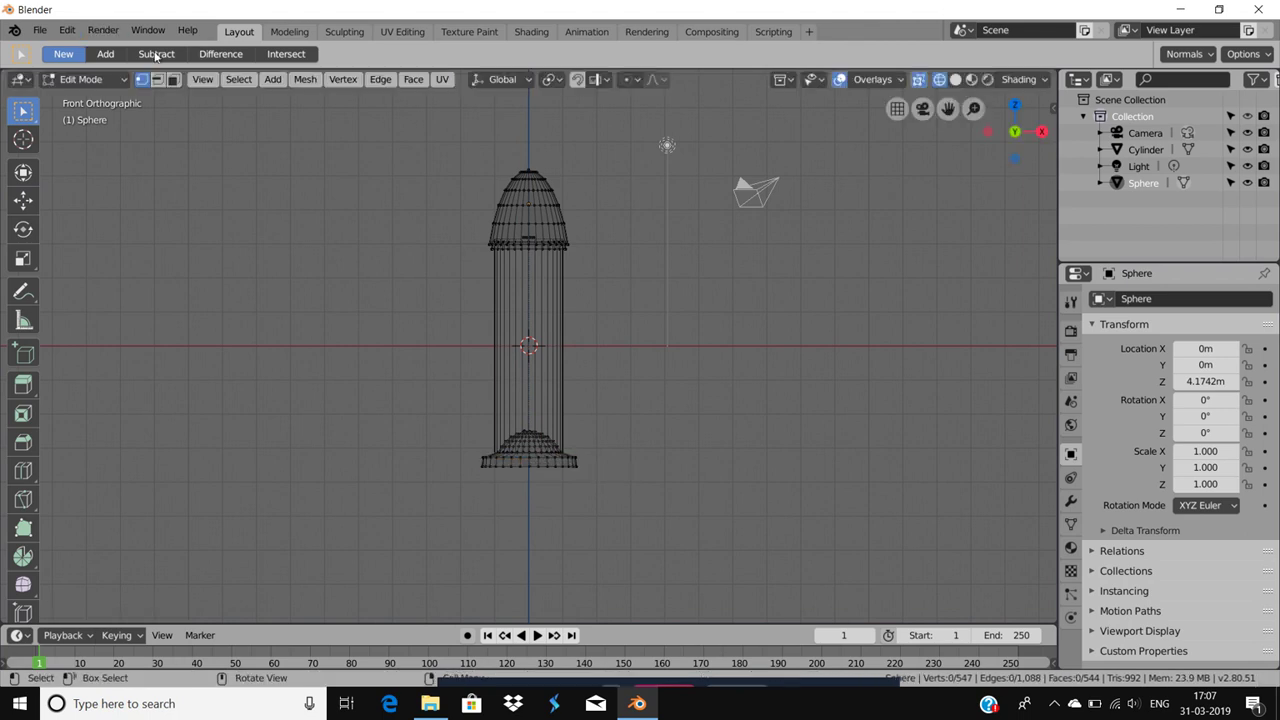
Step: Add a plane, lower it 2.626 m beneath the flared base, and box-select it
click(272, 79)
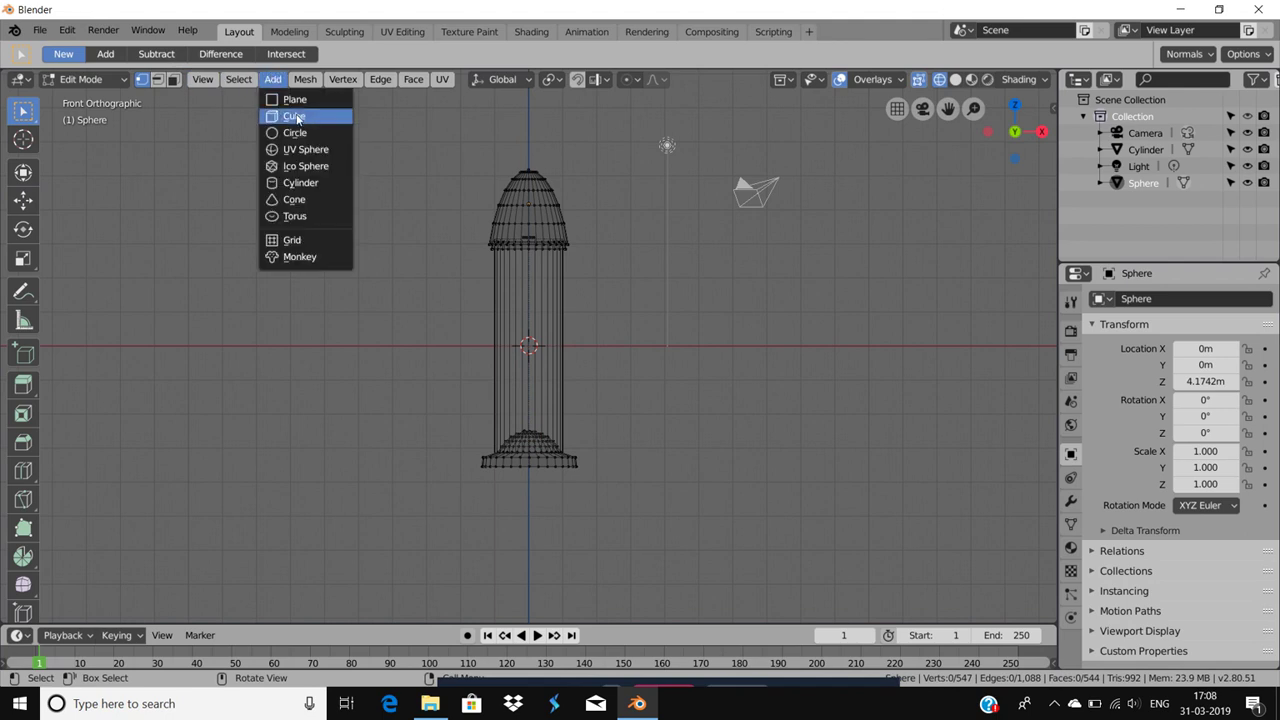
click(309, 101)
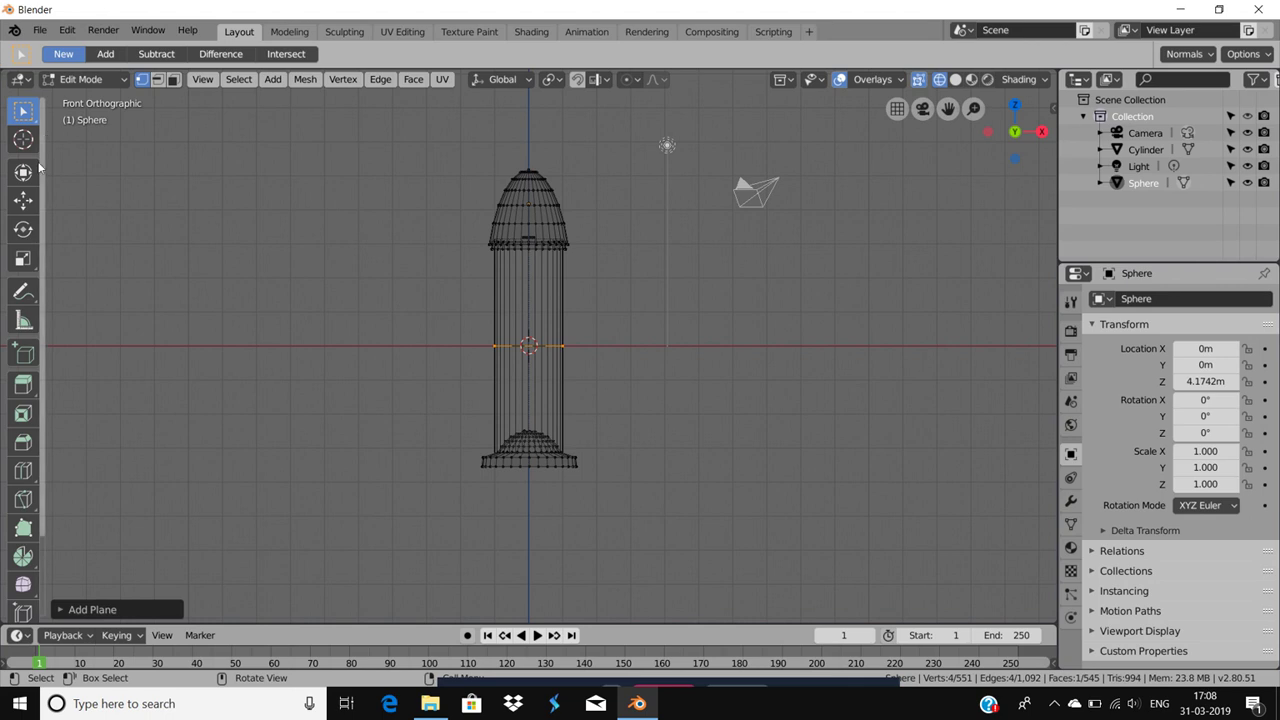
click(23, 200)
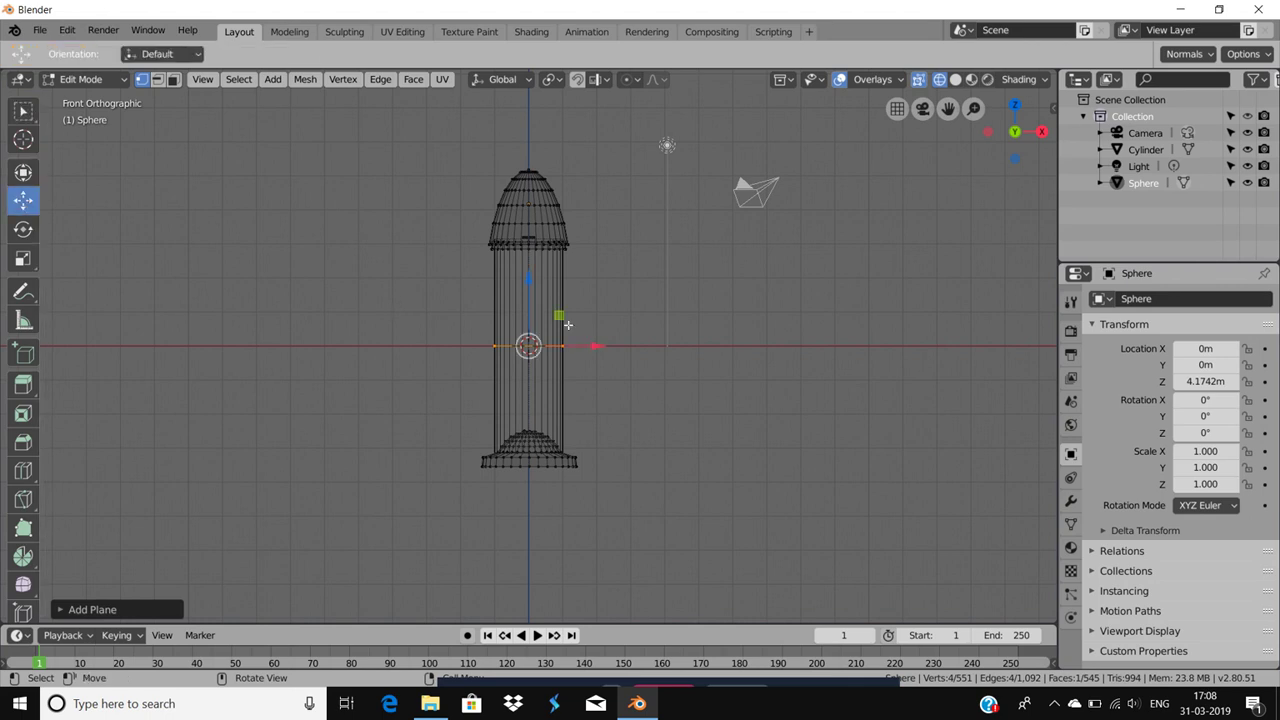
drag(528, 316, 530, 448)
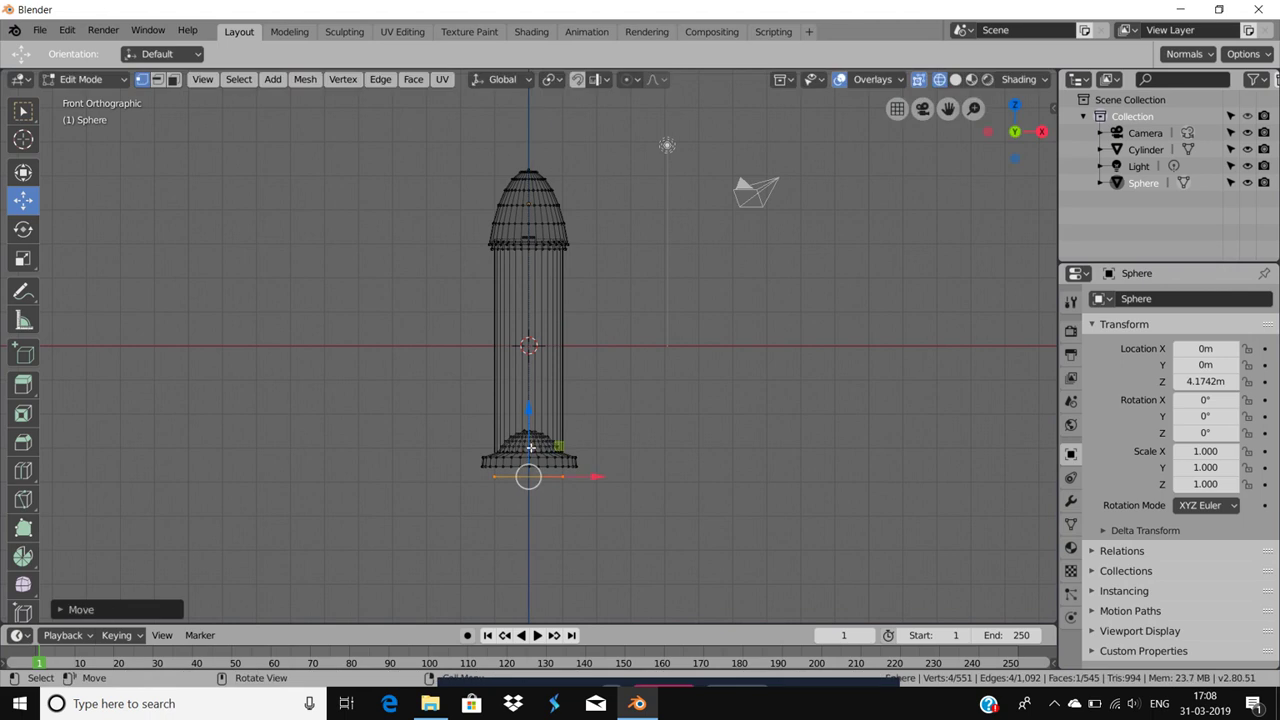
click(397, 486)
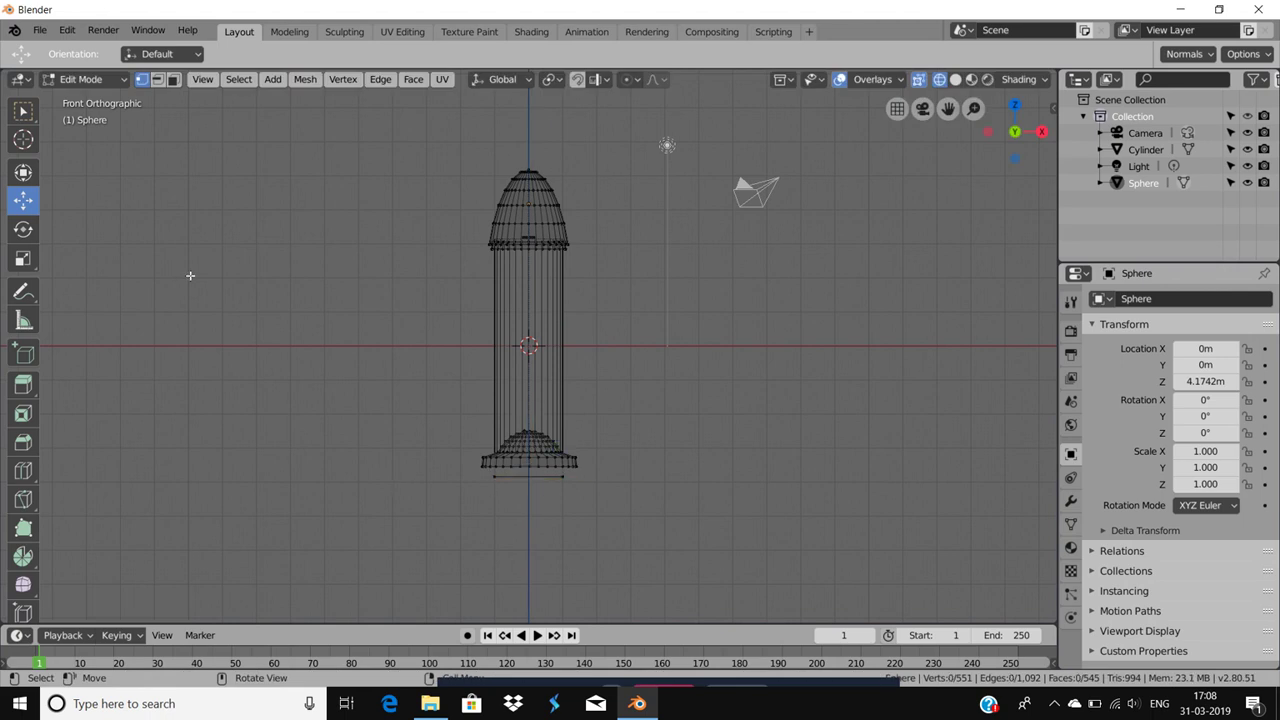
click(23, 110)
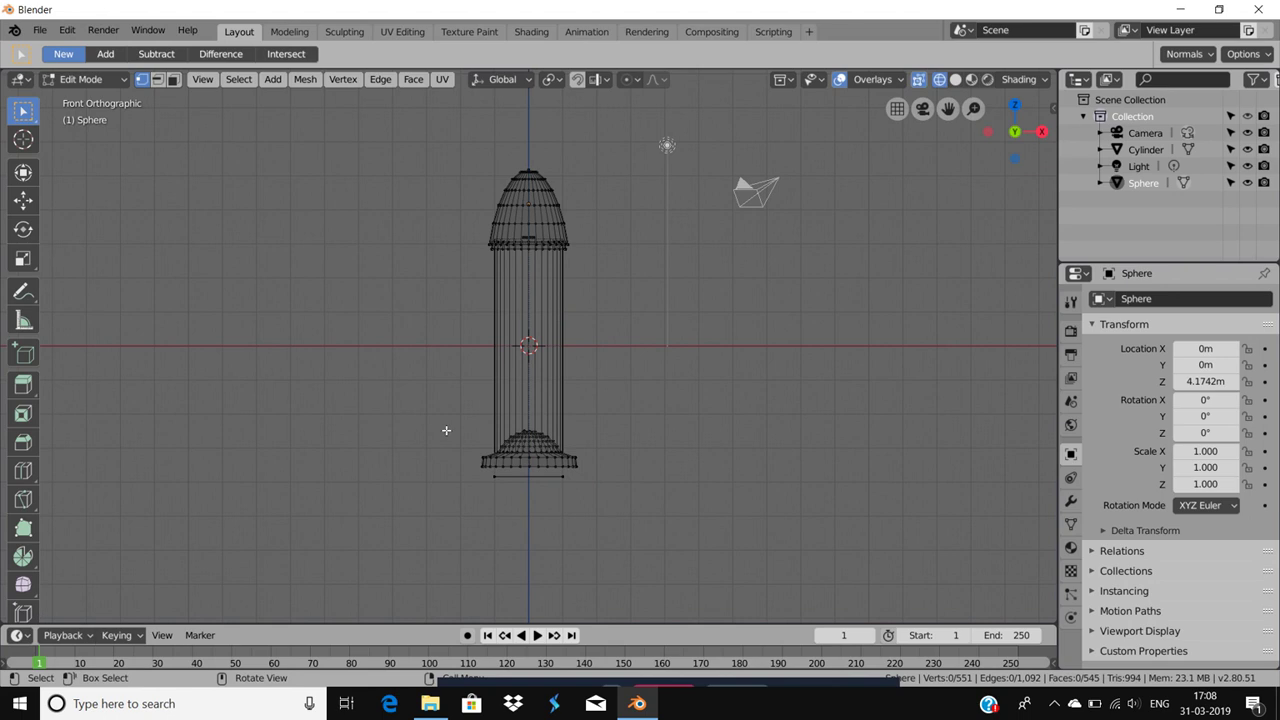
drag(476, 467, 612, 490)
Step: Switch from Edit Mode back to Object Mode
click(122, 80)
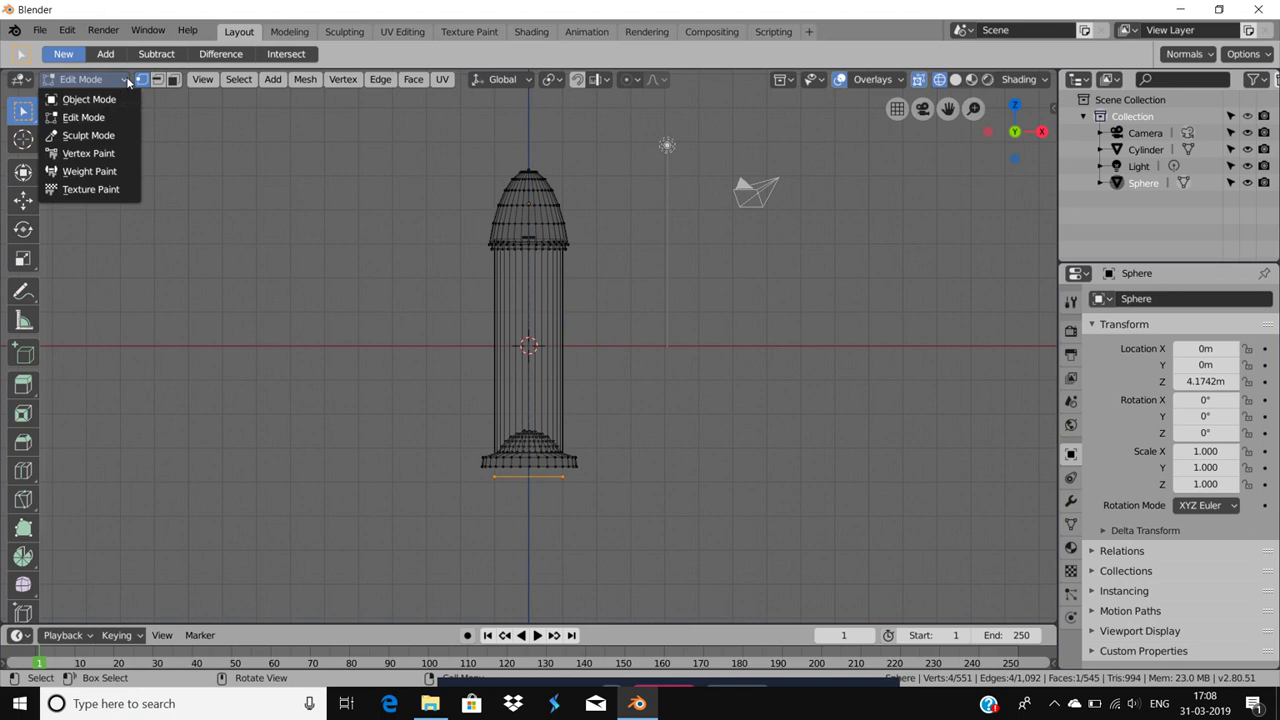
click(120, 102)
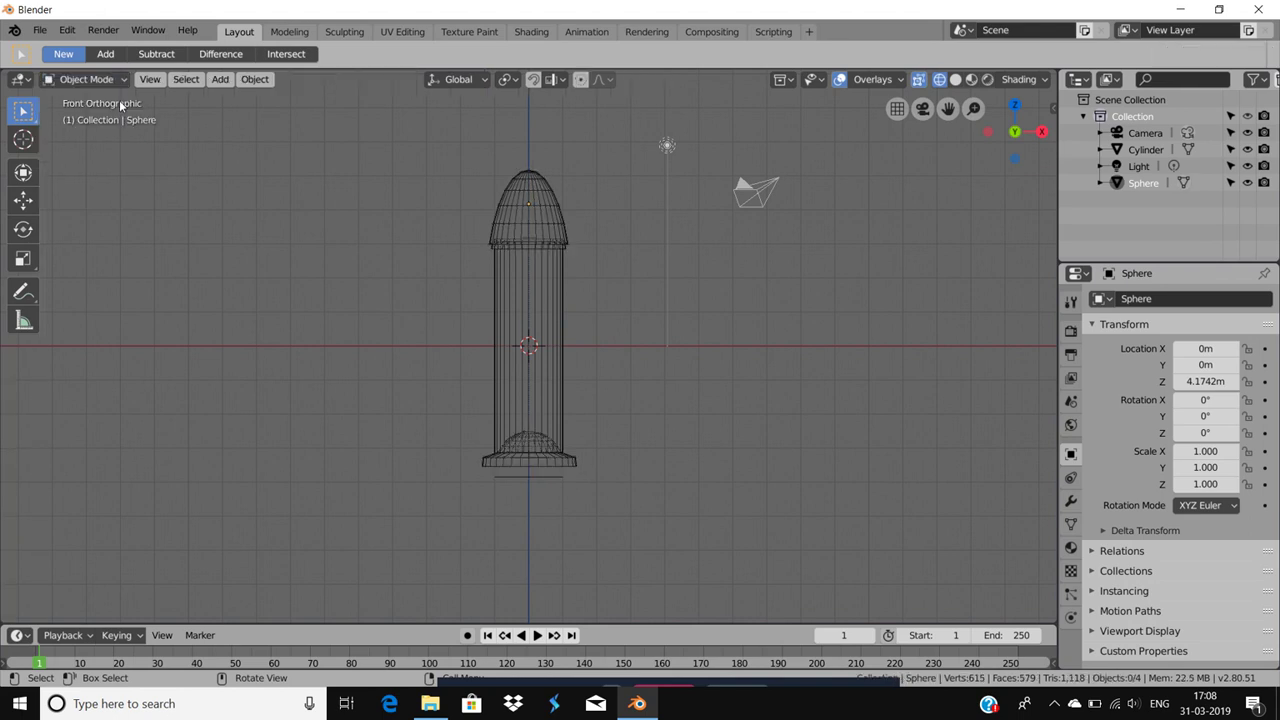
click(254, 79)
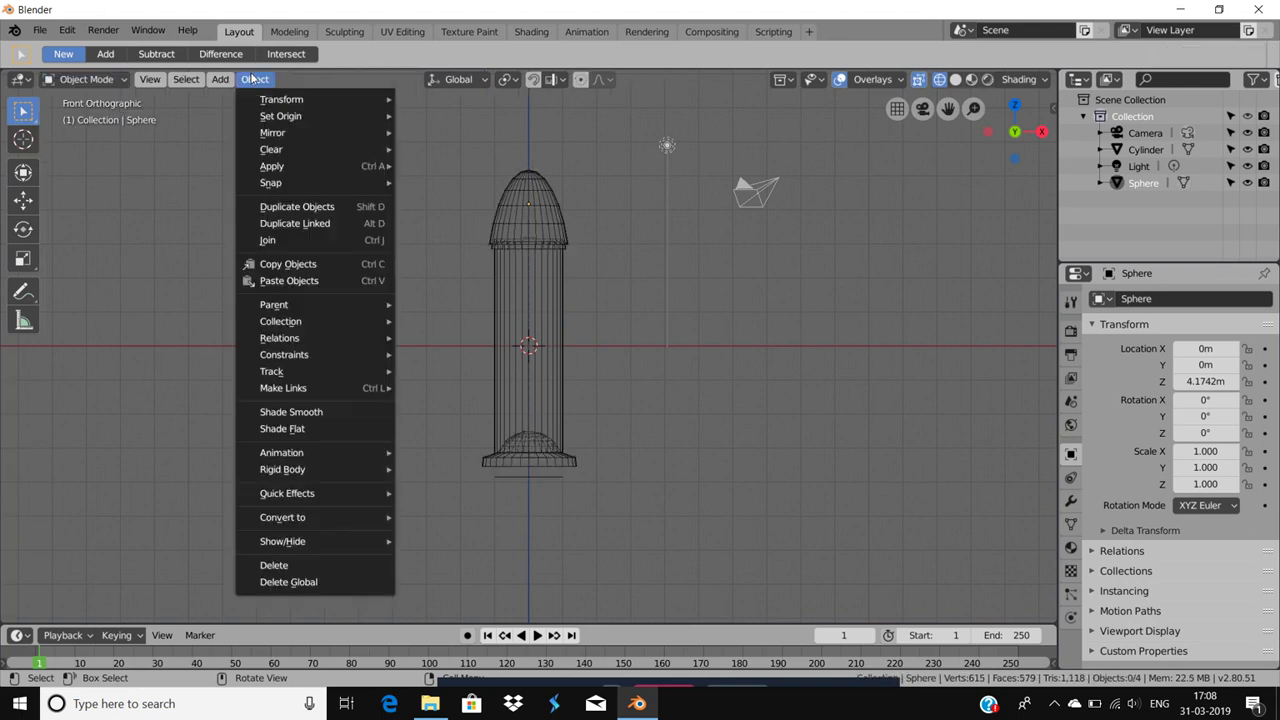
mouse_move(282, 452)
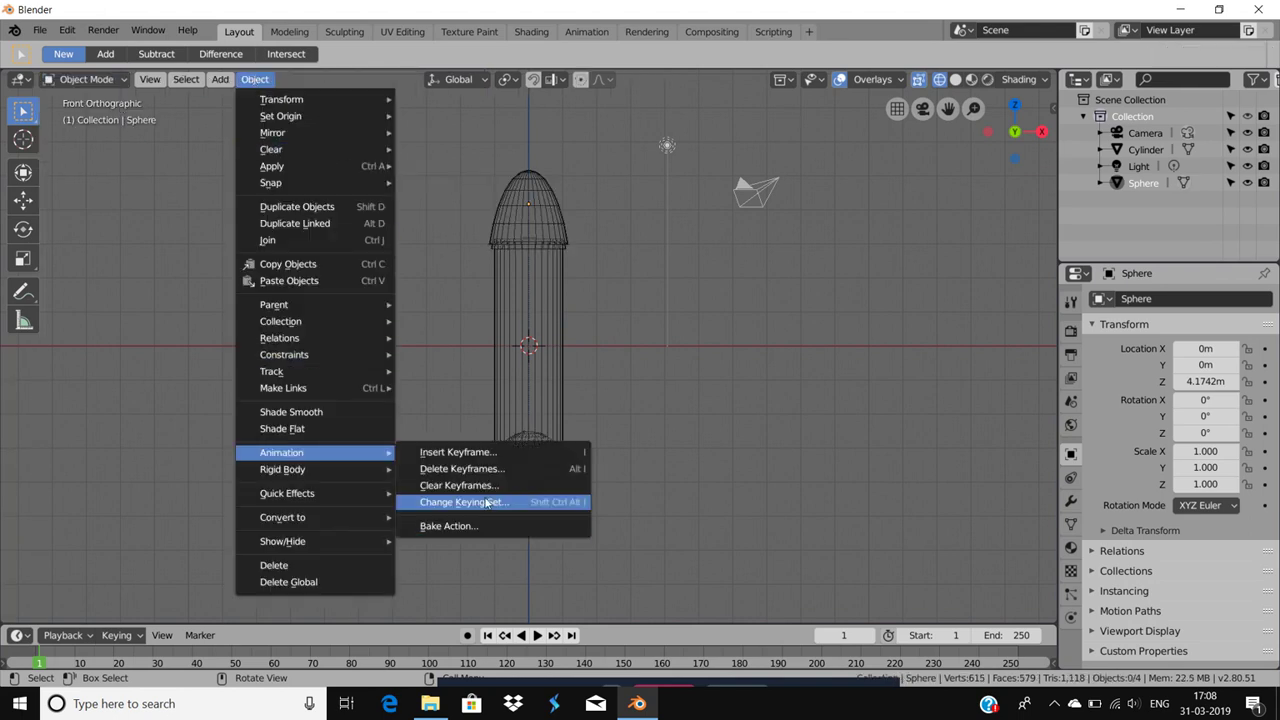
click(490, 479)
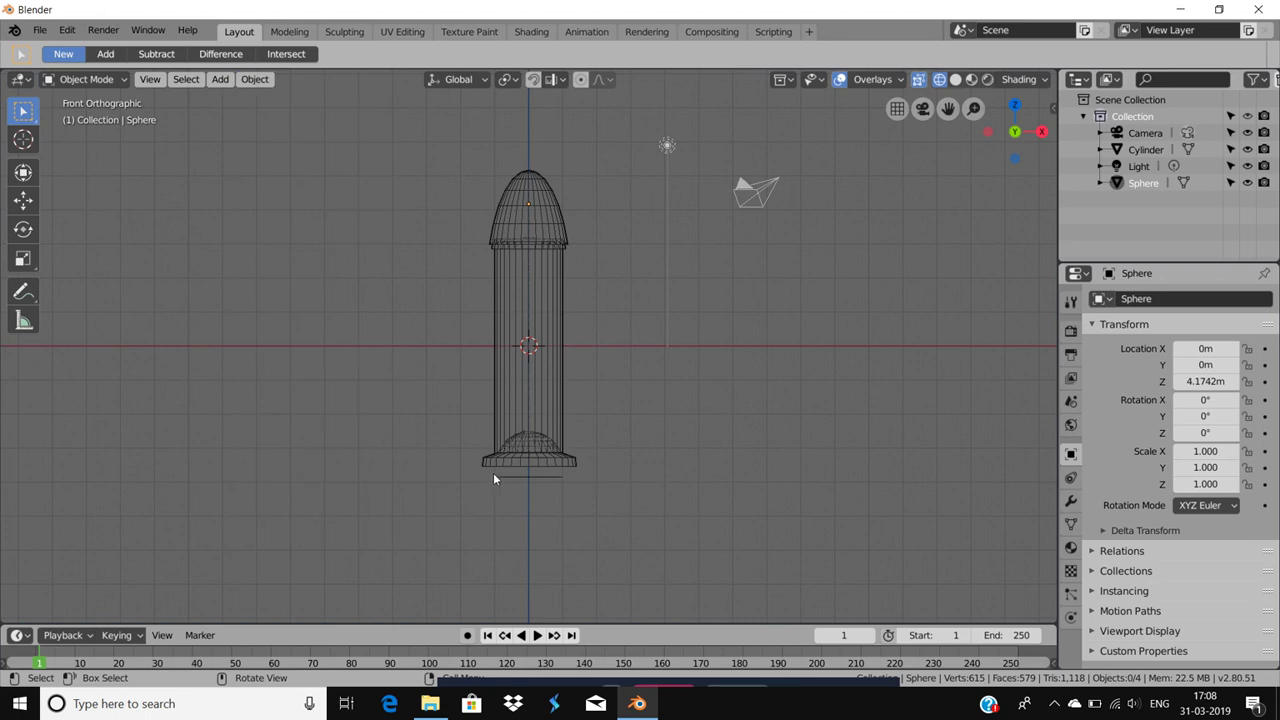
Step: Select and deselect the Sphere object by clicking and box-selecting its base
click(518, 476)
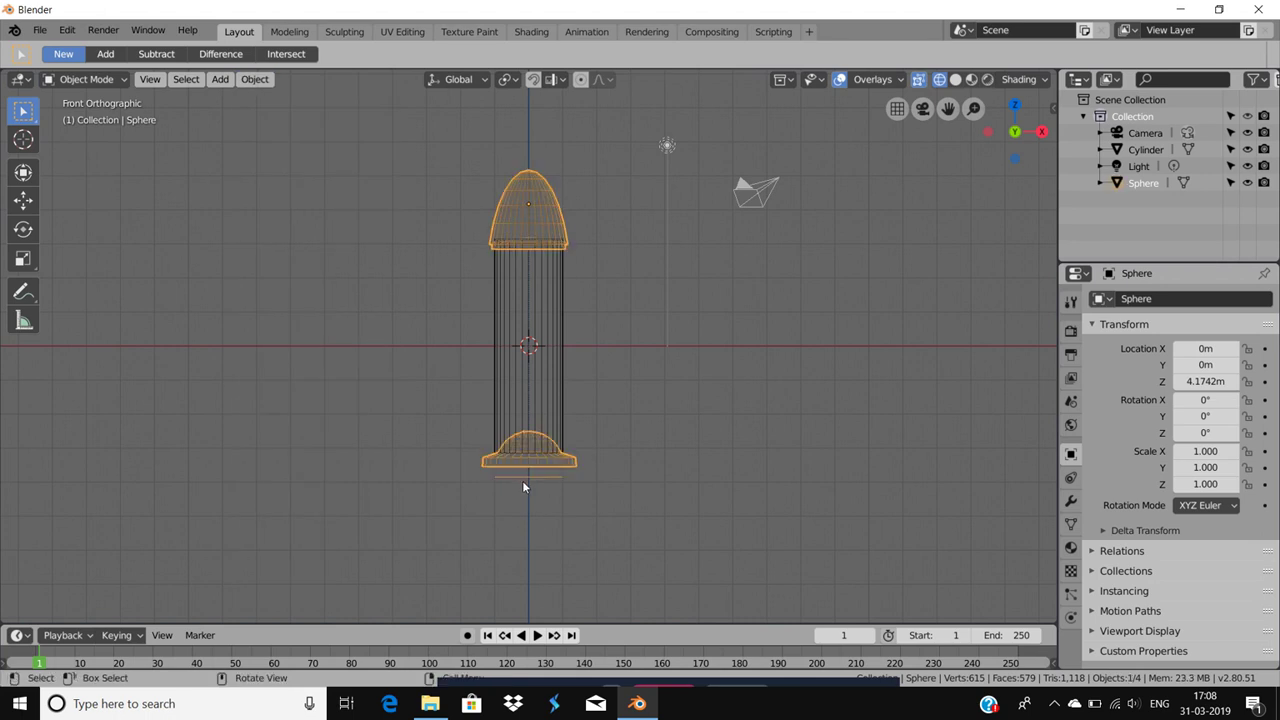
click(472, 491)
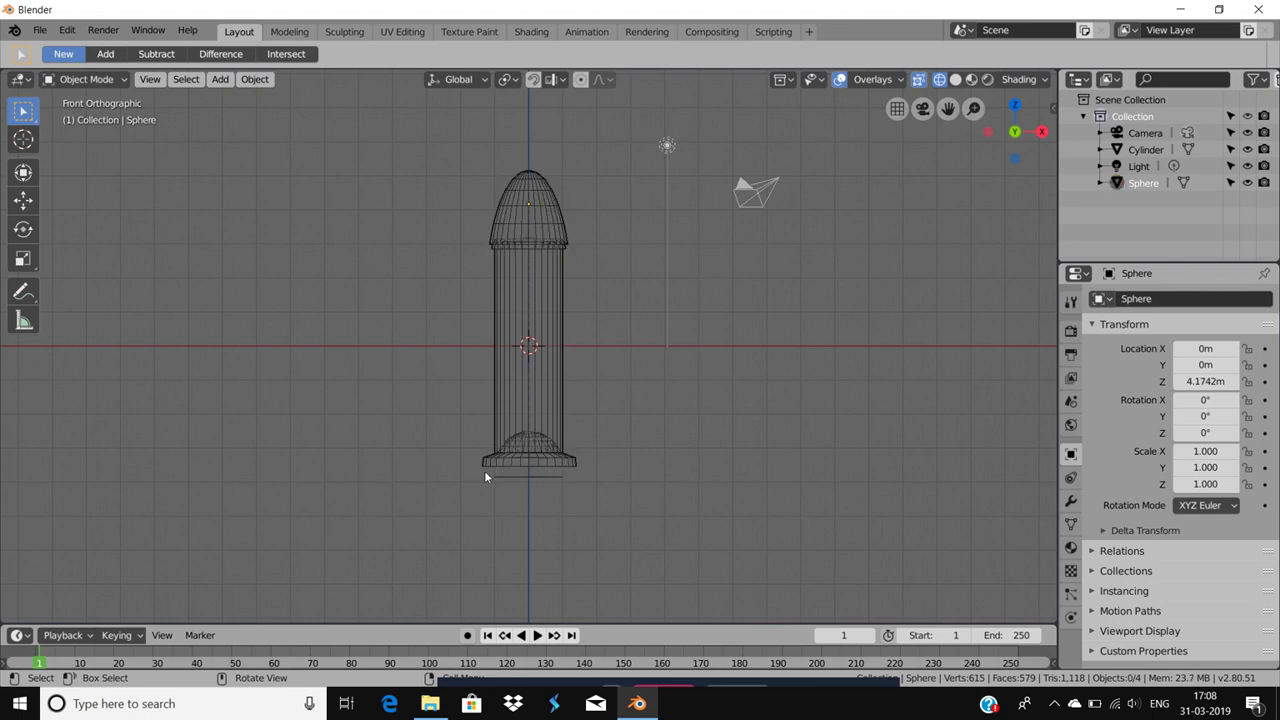
drag(485, 475, 573, 487)
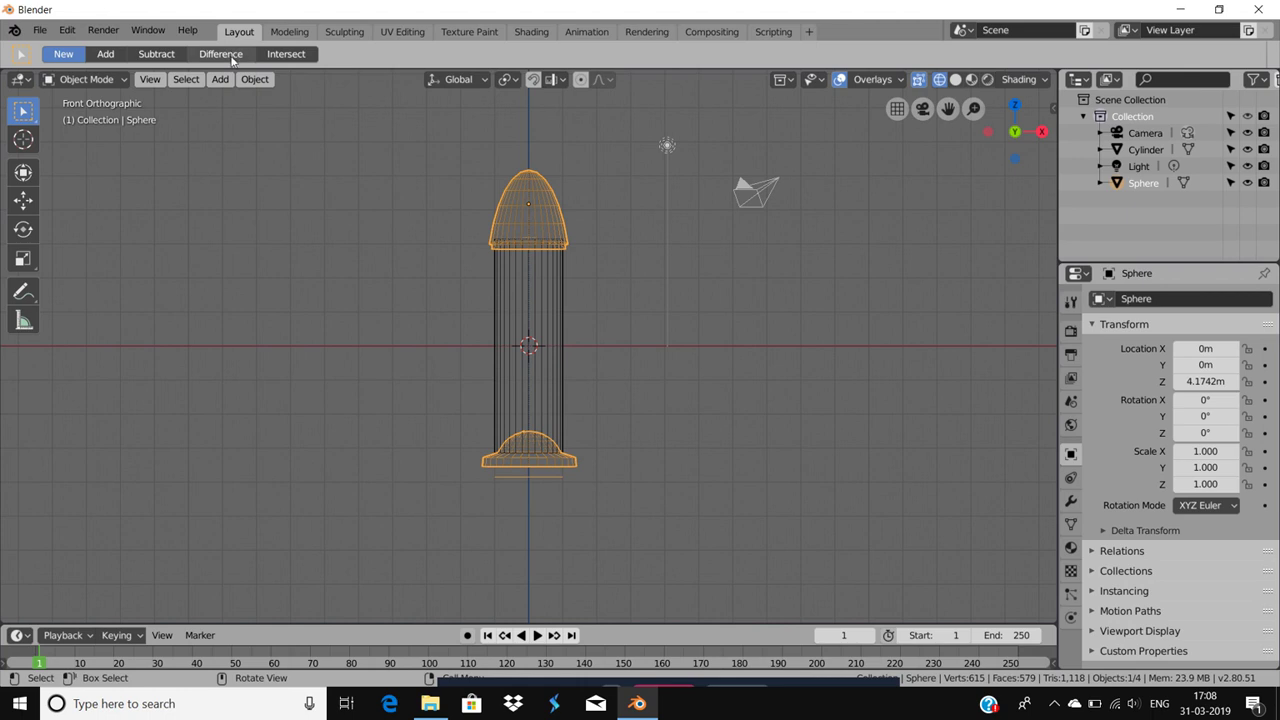
click(264, 82)
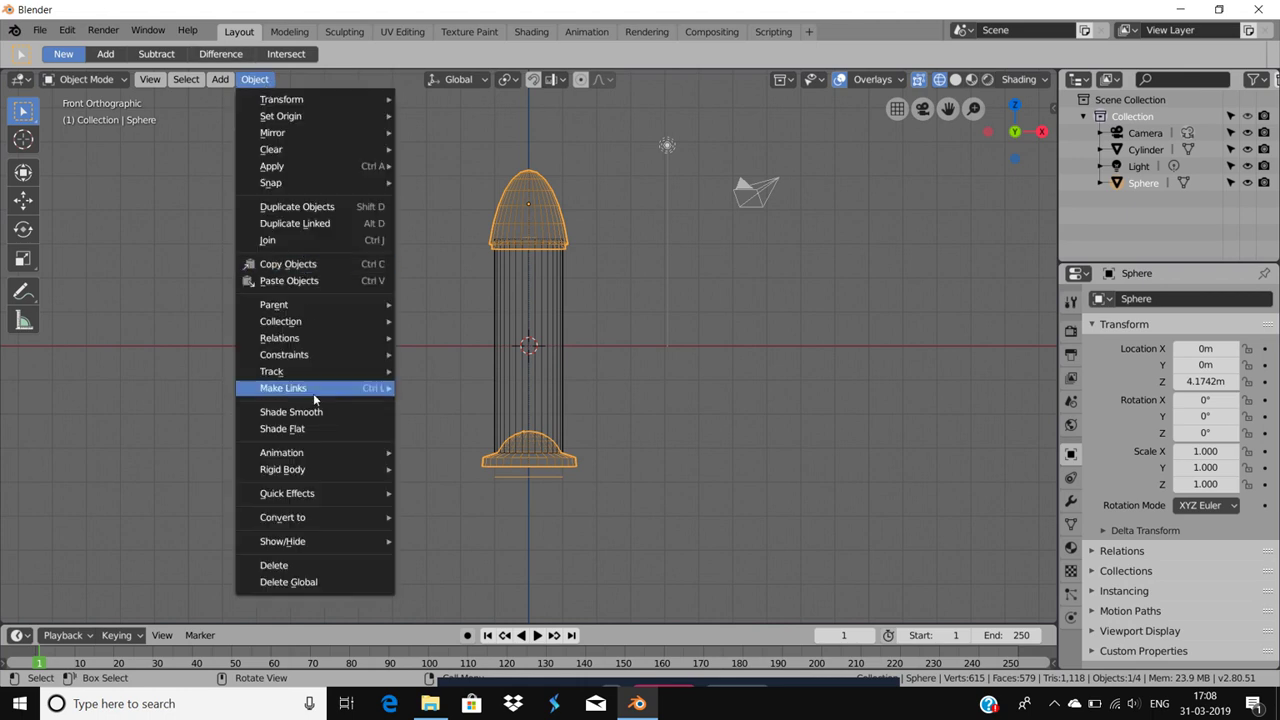
mouse_move(282, 452)
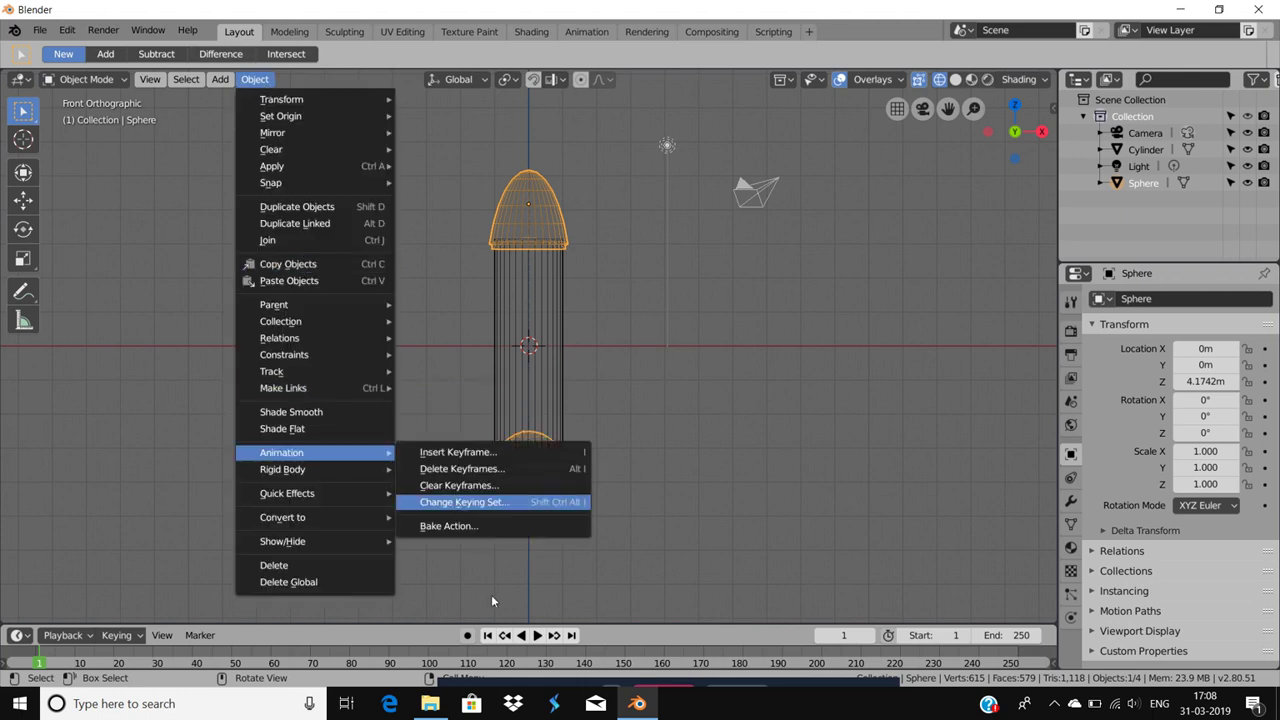
click(129, 190)
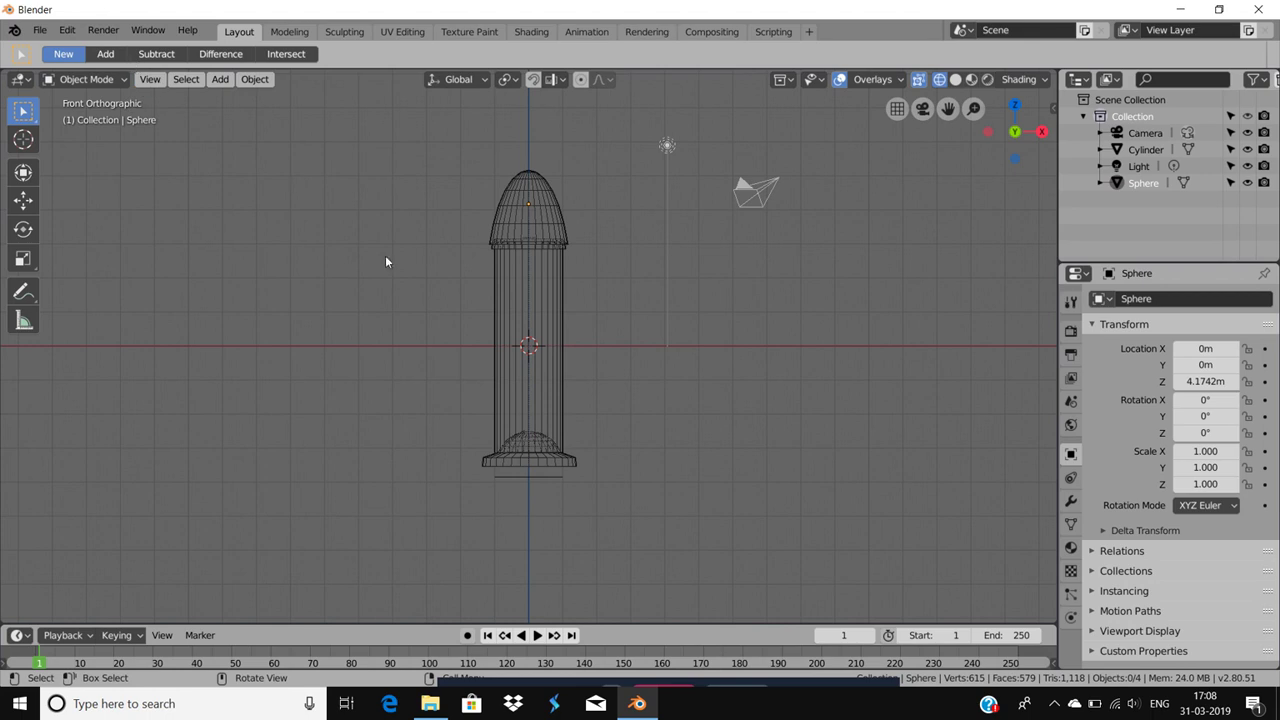
click(505, 491)
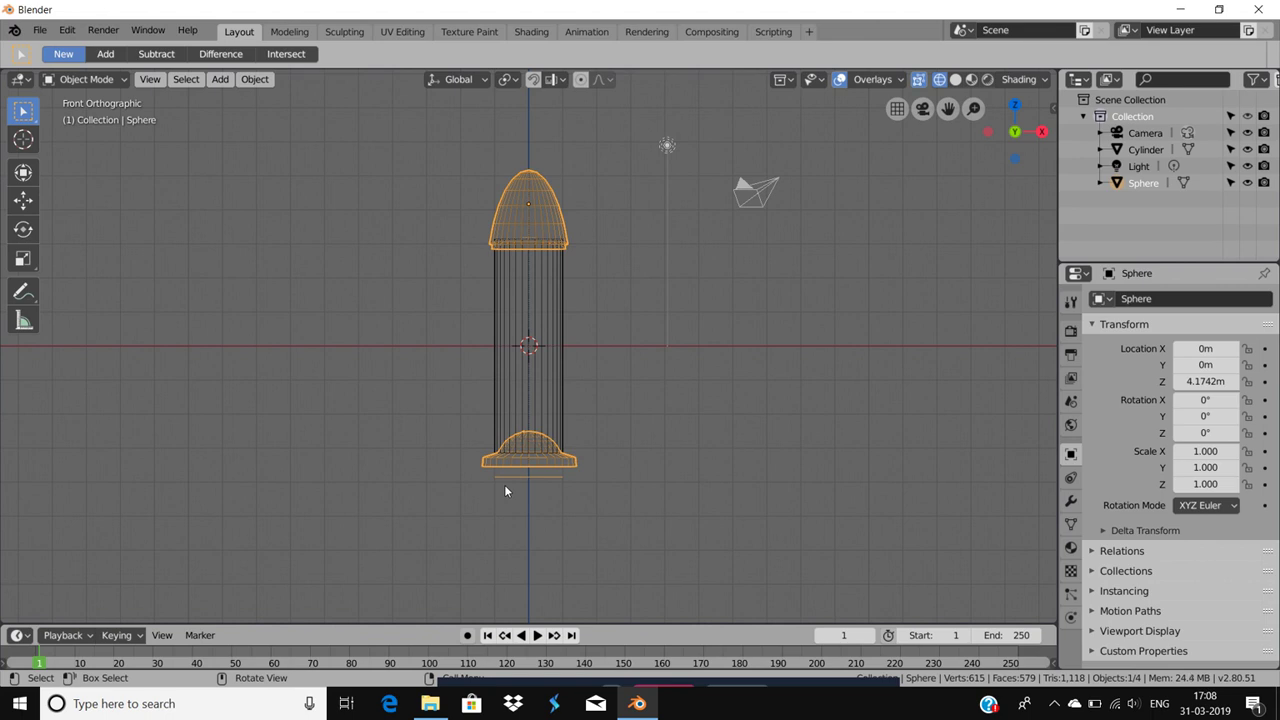
click(480, 480)
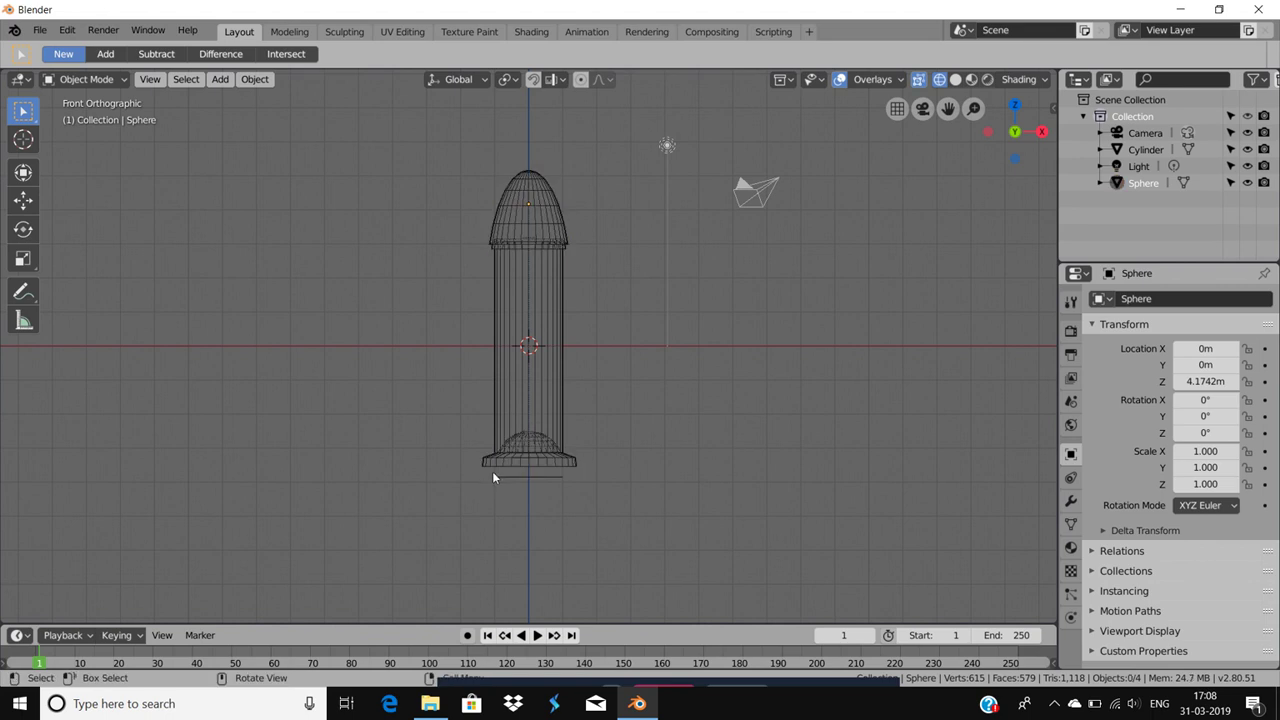
drag(492, 471, 571, 486)
right_click(571, 486)
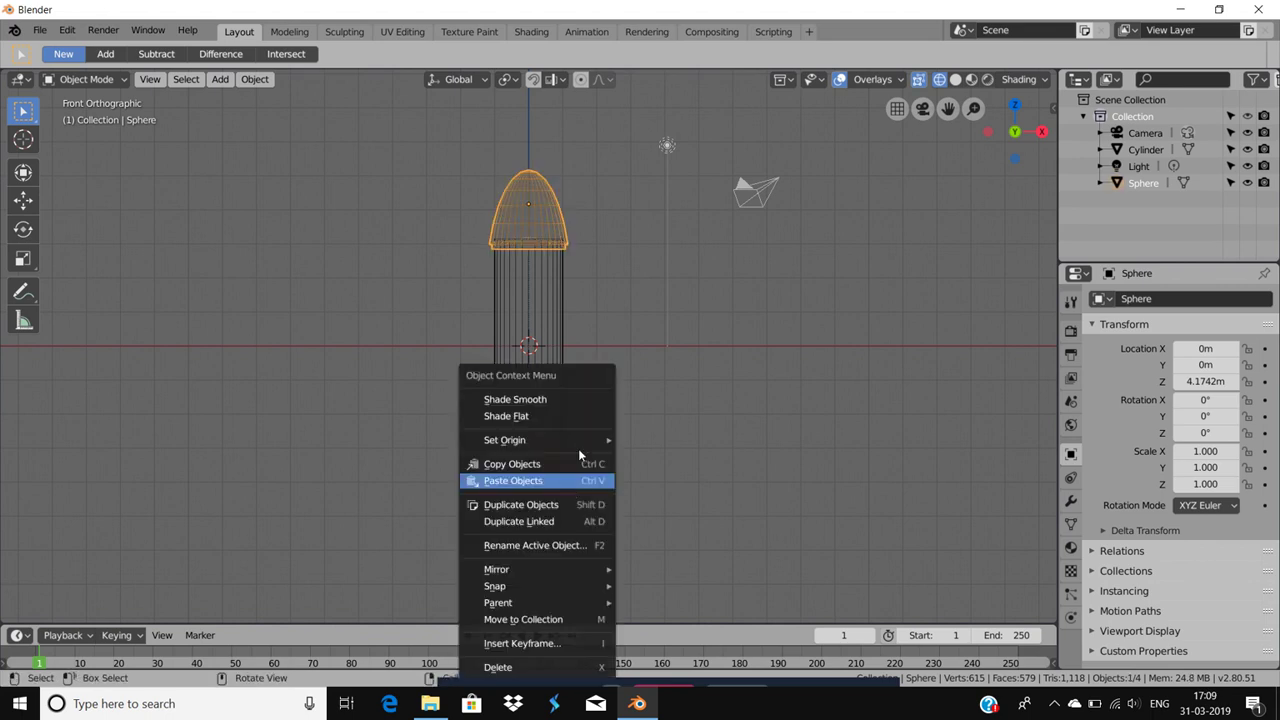
click(600, 406)
right_click(600, 406)
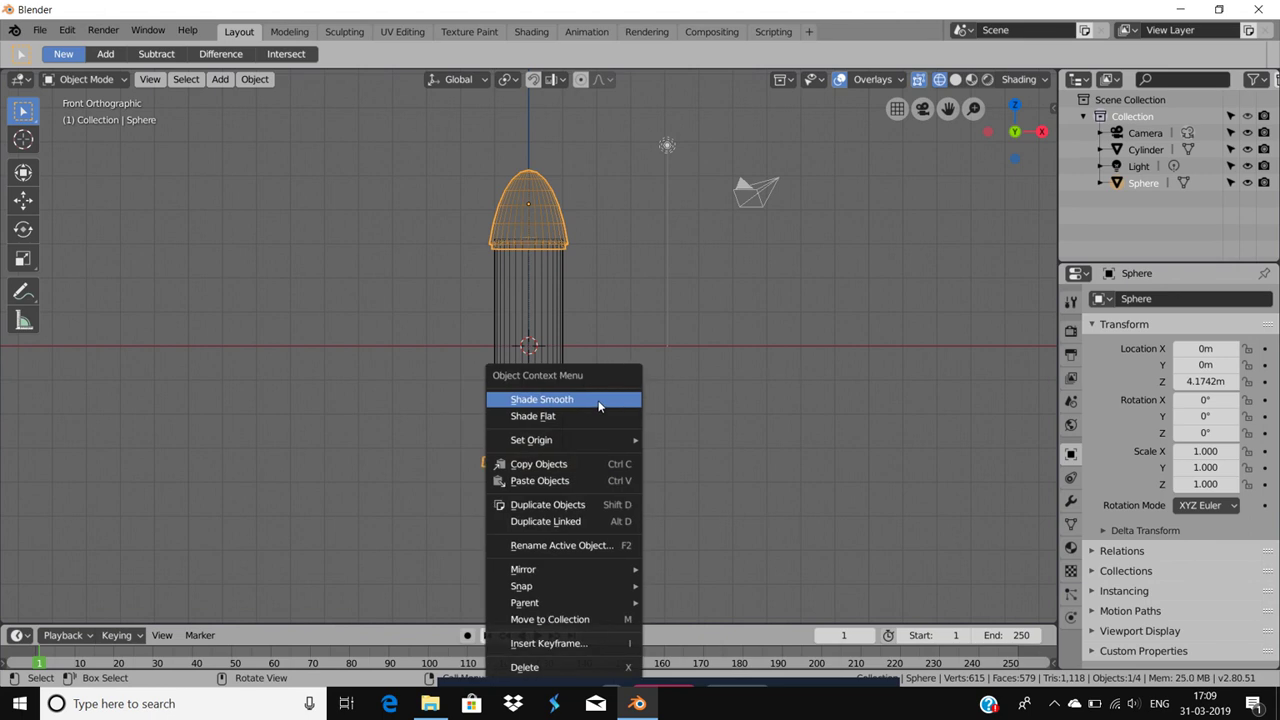
click(600, 406)
right_click(536, 485)
mouse_move(531, 440)
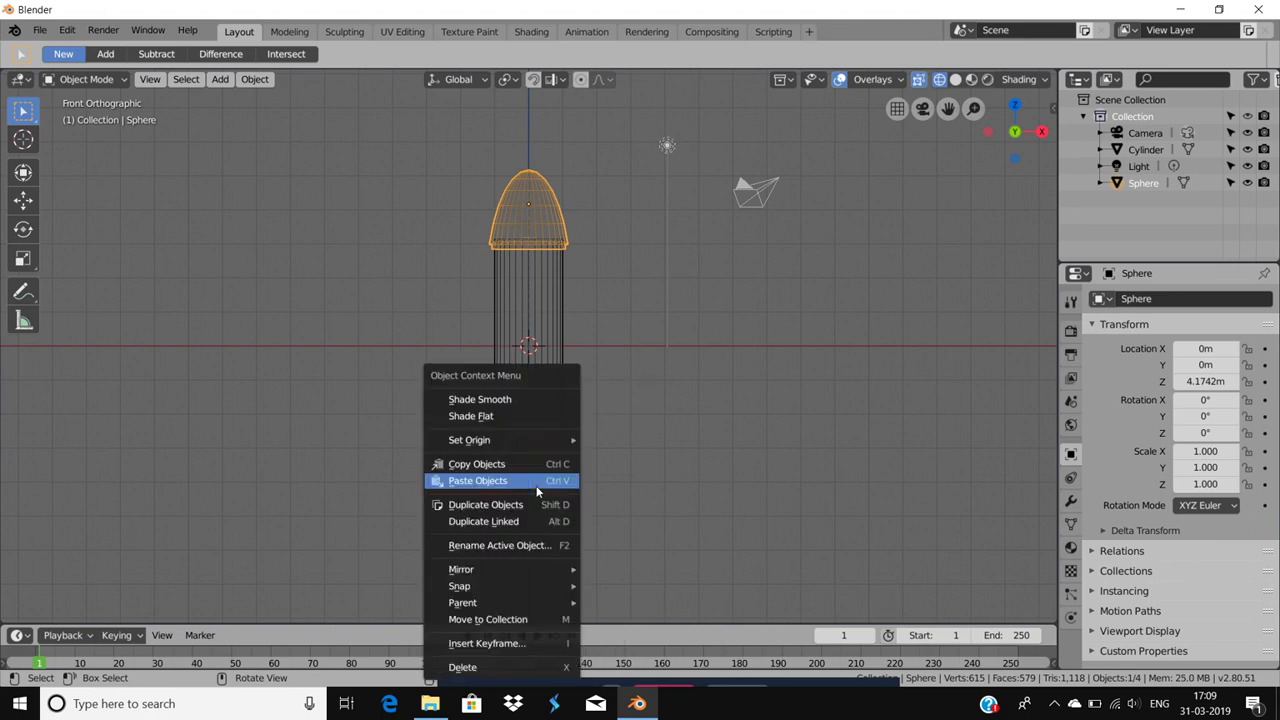
click(671, 440)
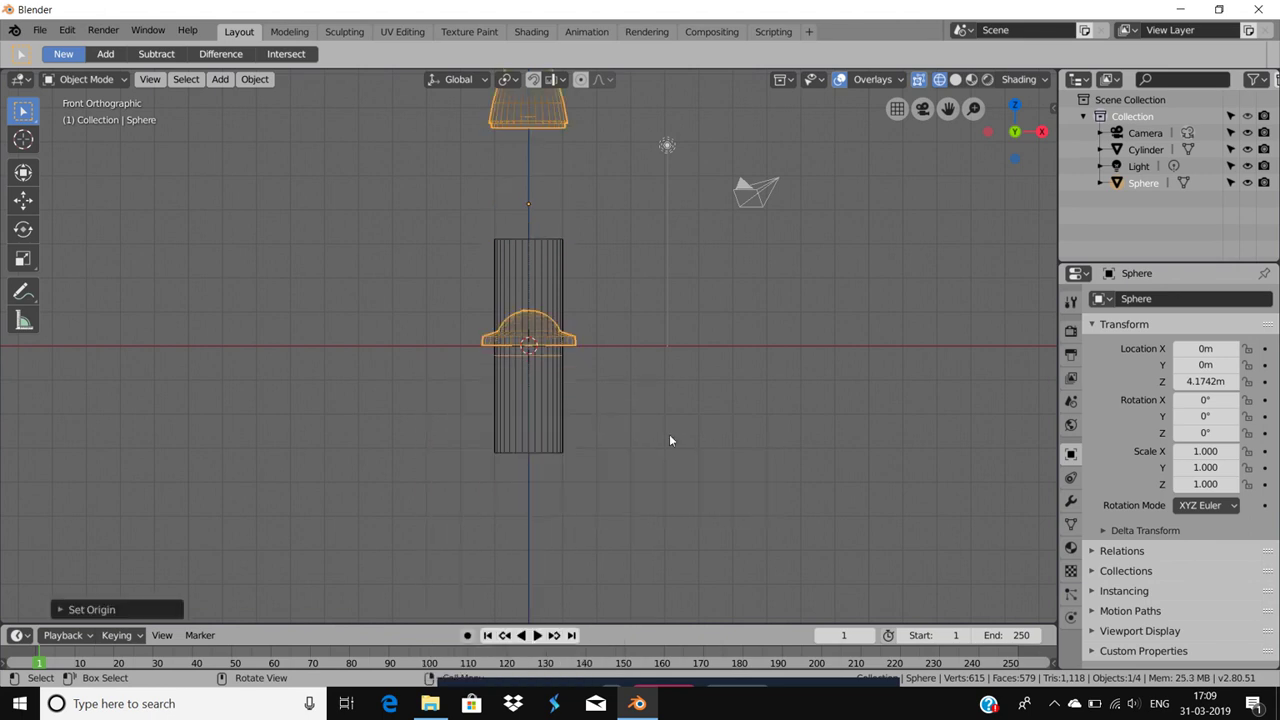
key(ctrl+z)
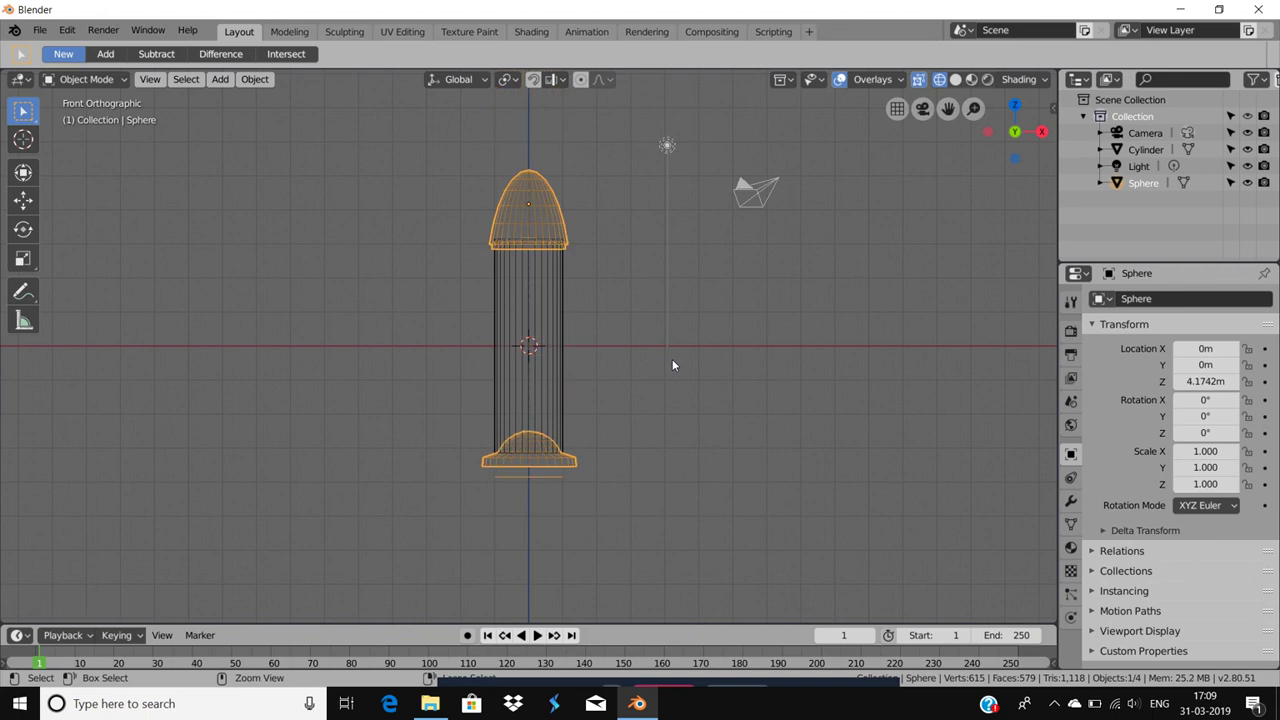
click(27, 203)
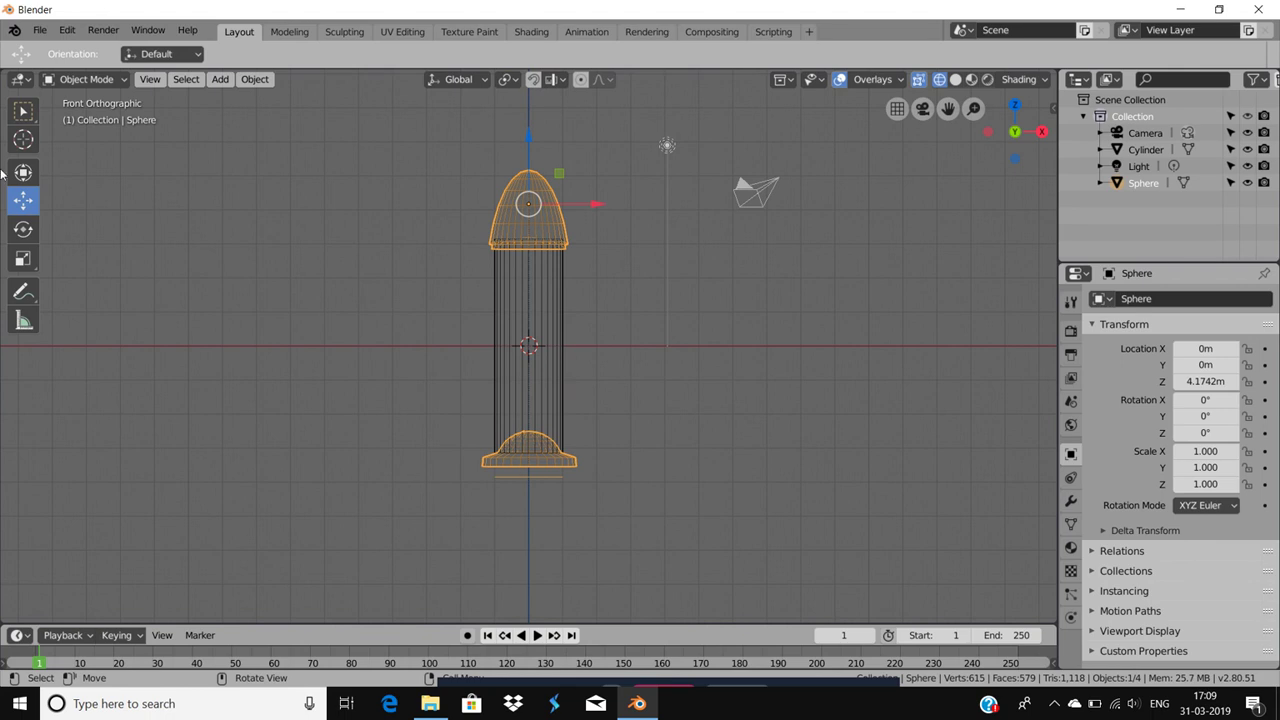
click(23, 111)
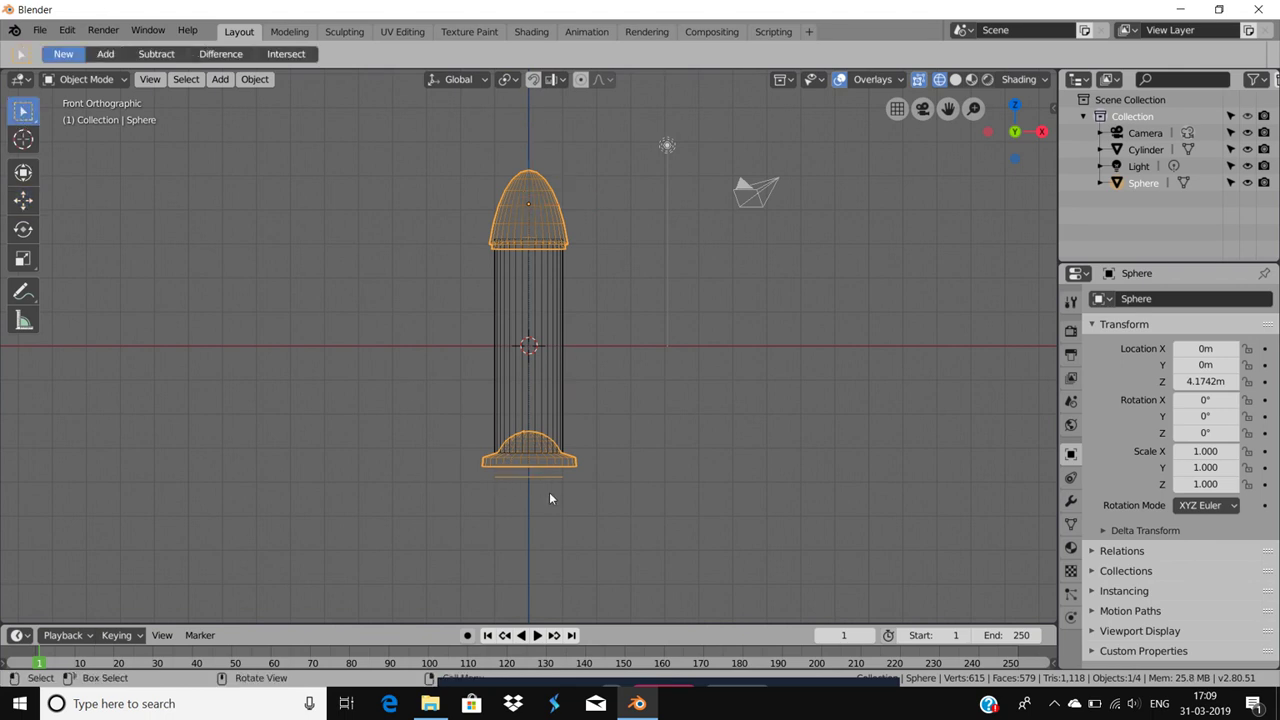
click(122, 80)
Step: Lower the selected ring of vertices slightly beneath the rocket's flared base
click(114, 118)
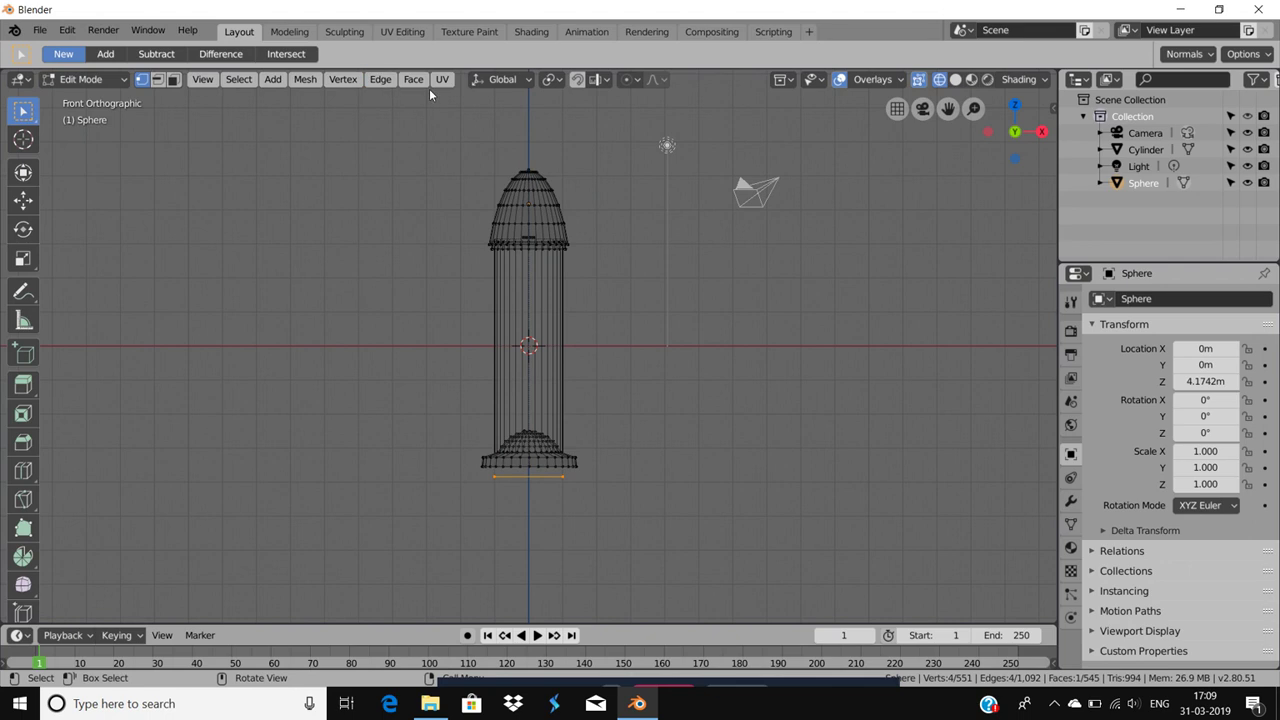
click(30, 205)
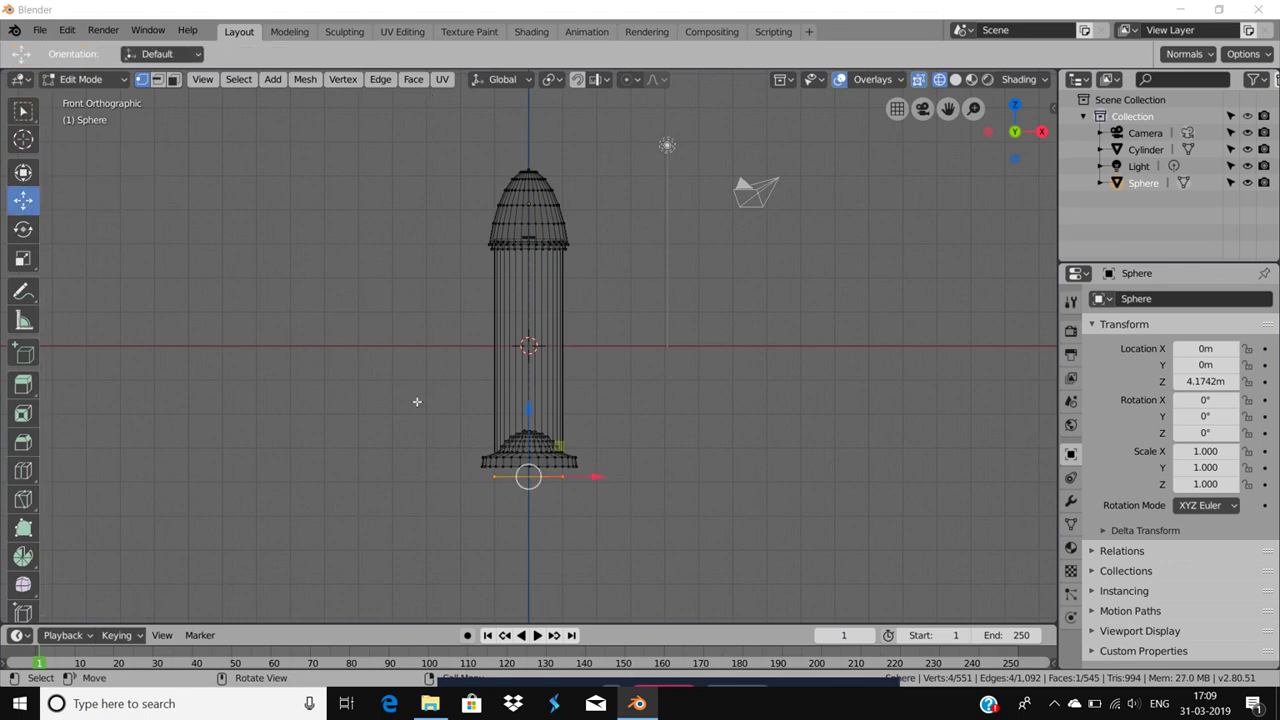
drag(527, 456, 527, 470)
click(676, 439)
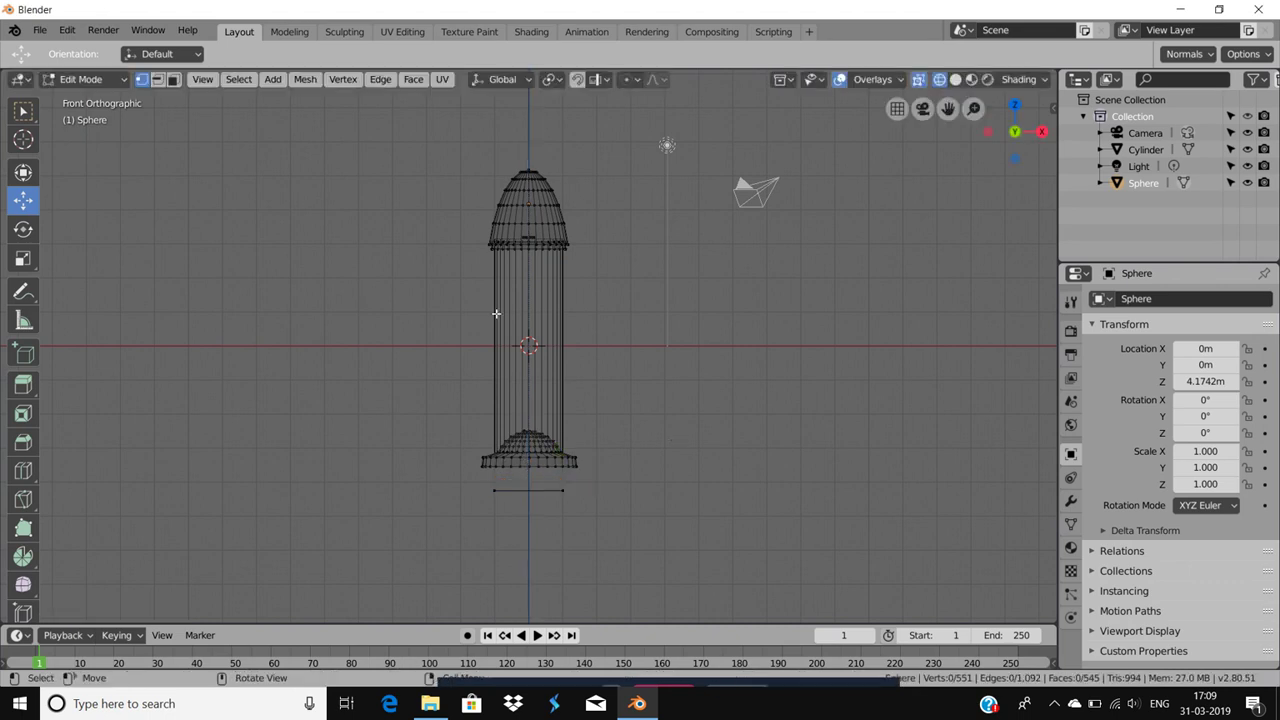
Step: Return to Object Mode and box-select the Sphere rocket mesh
click(125, 79)
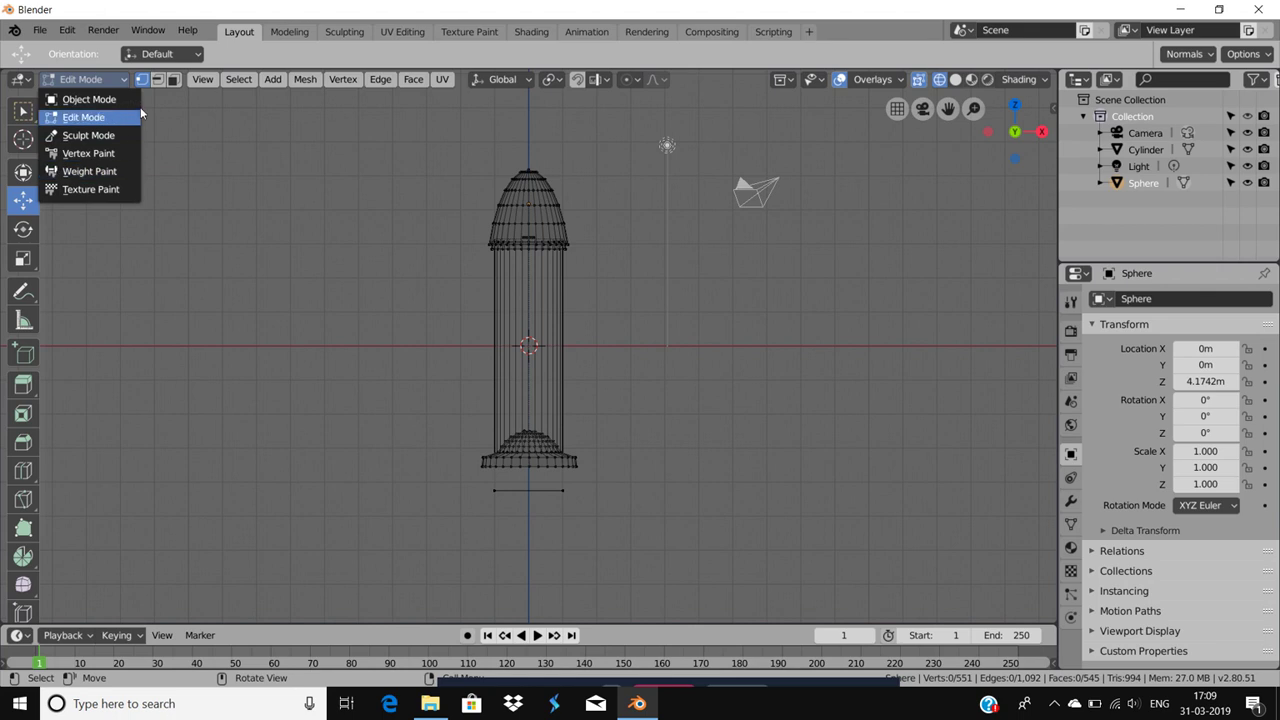
click(130, 101)
click(324, 371)
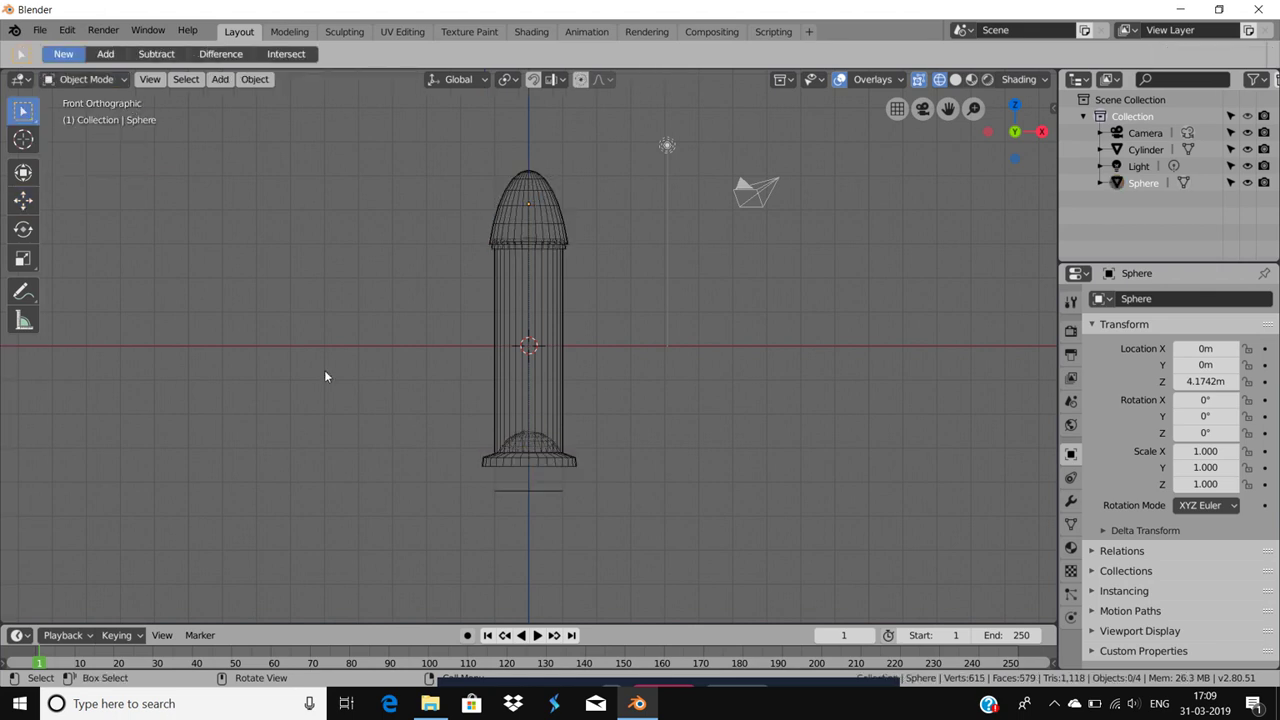
drag(474, 485, 585, 515)
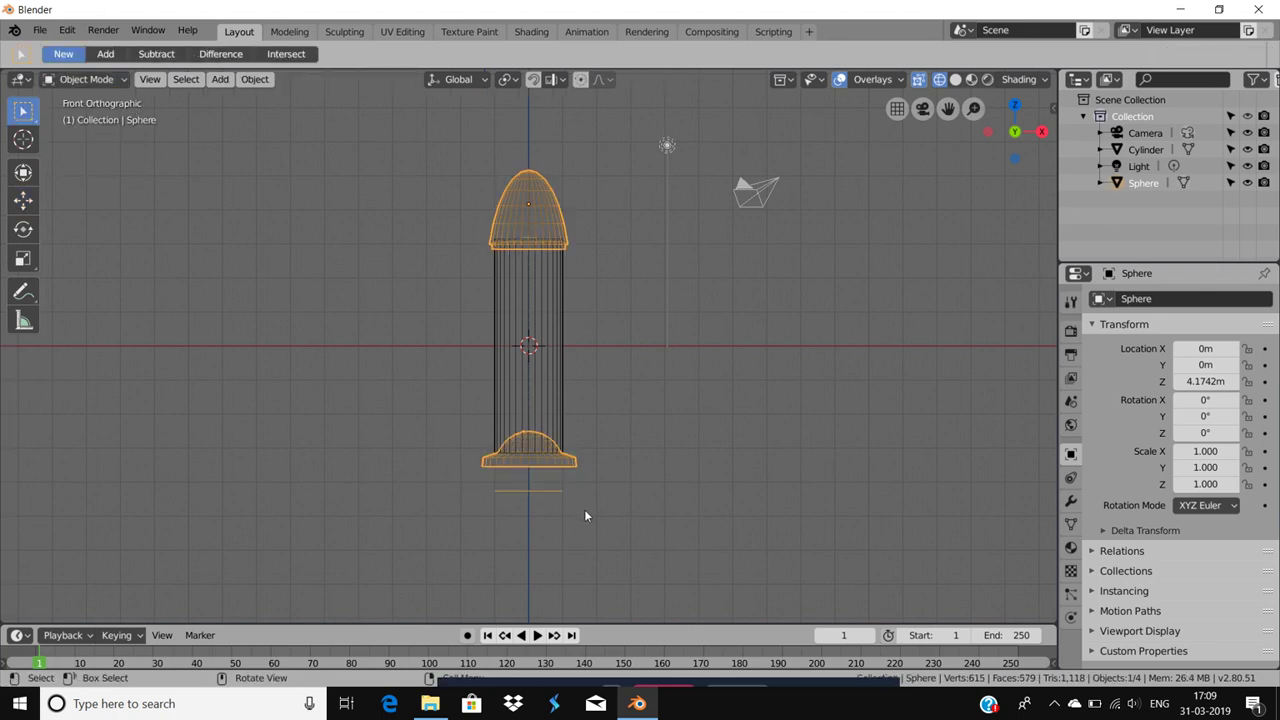
Step: Add a Quick Smoke domain box around the Sphere rocket from Object > Quick Effects
click(245, 79)
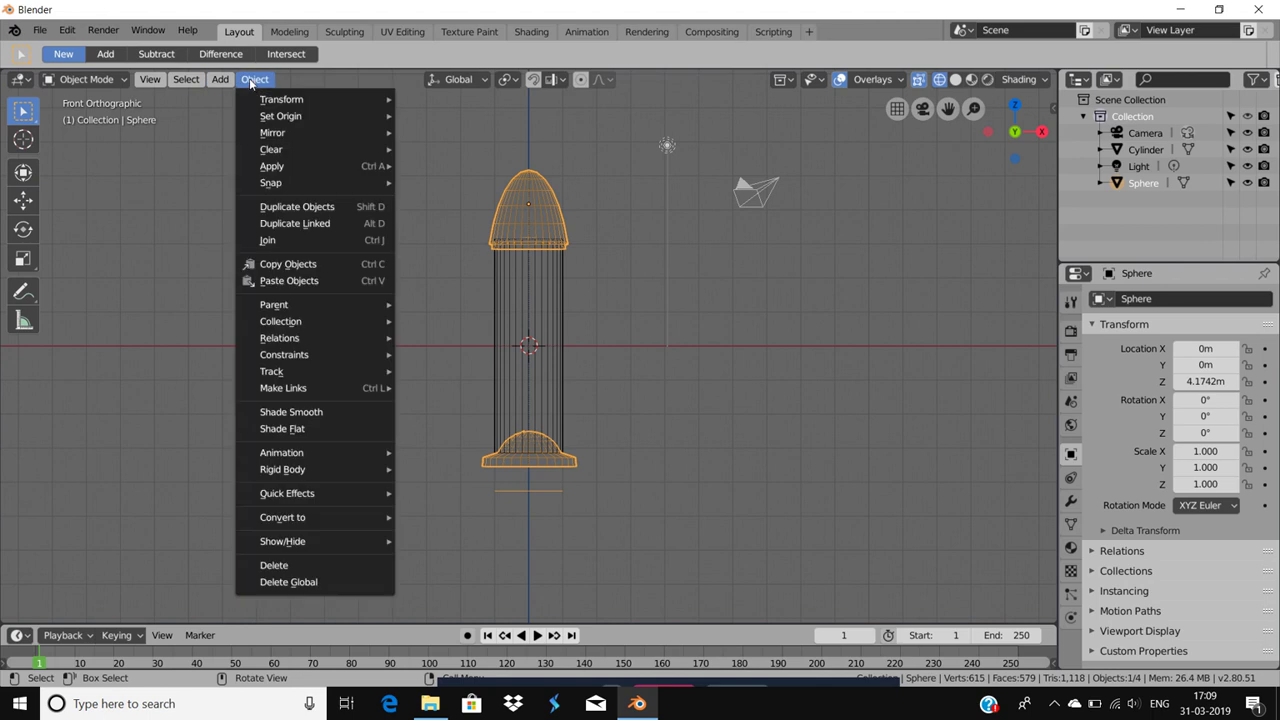
click(329, 430)
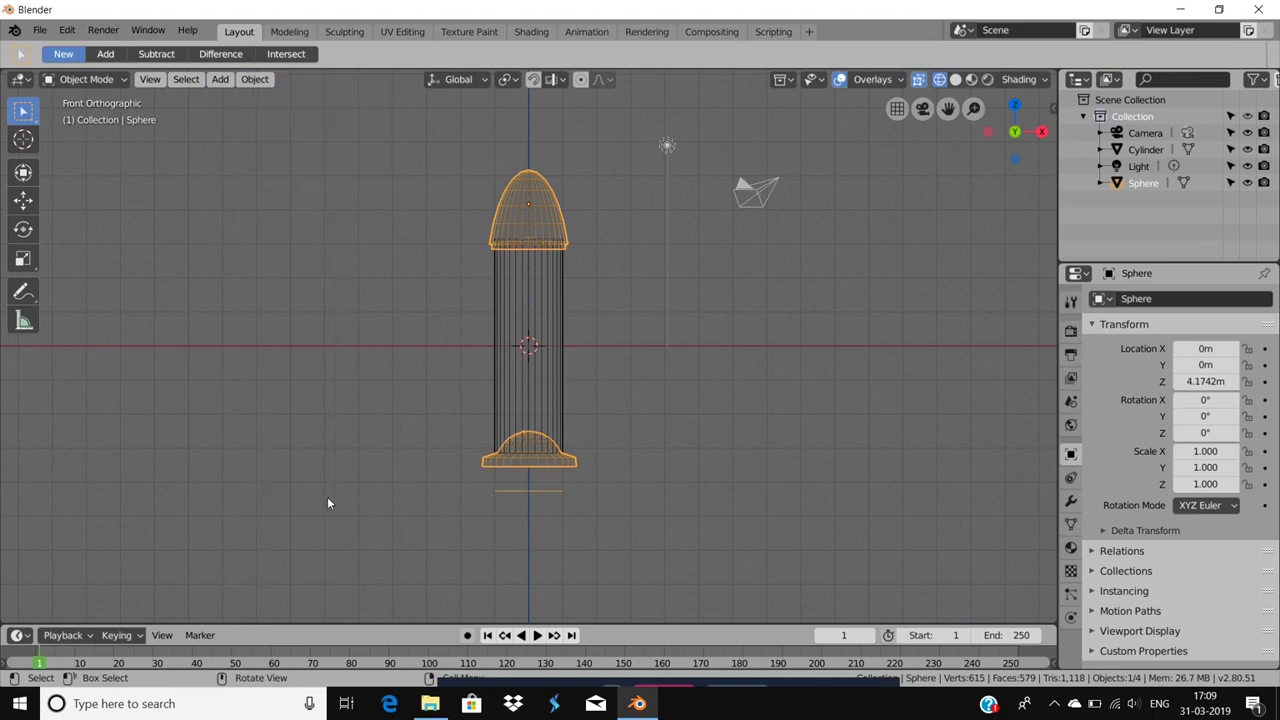
click(258, 79)
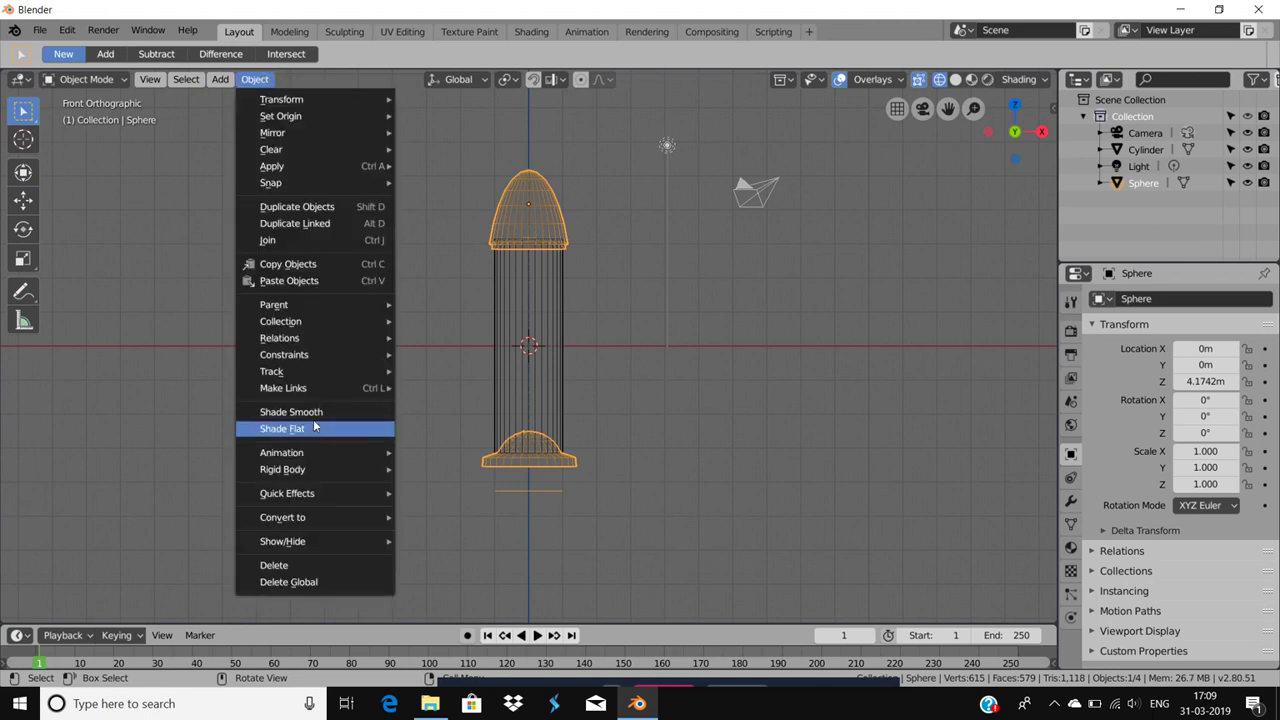
mouse_move(287, 493)
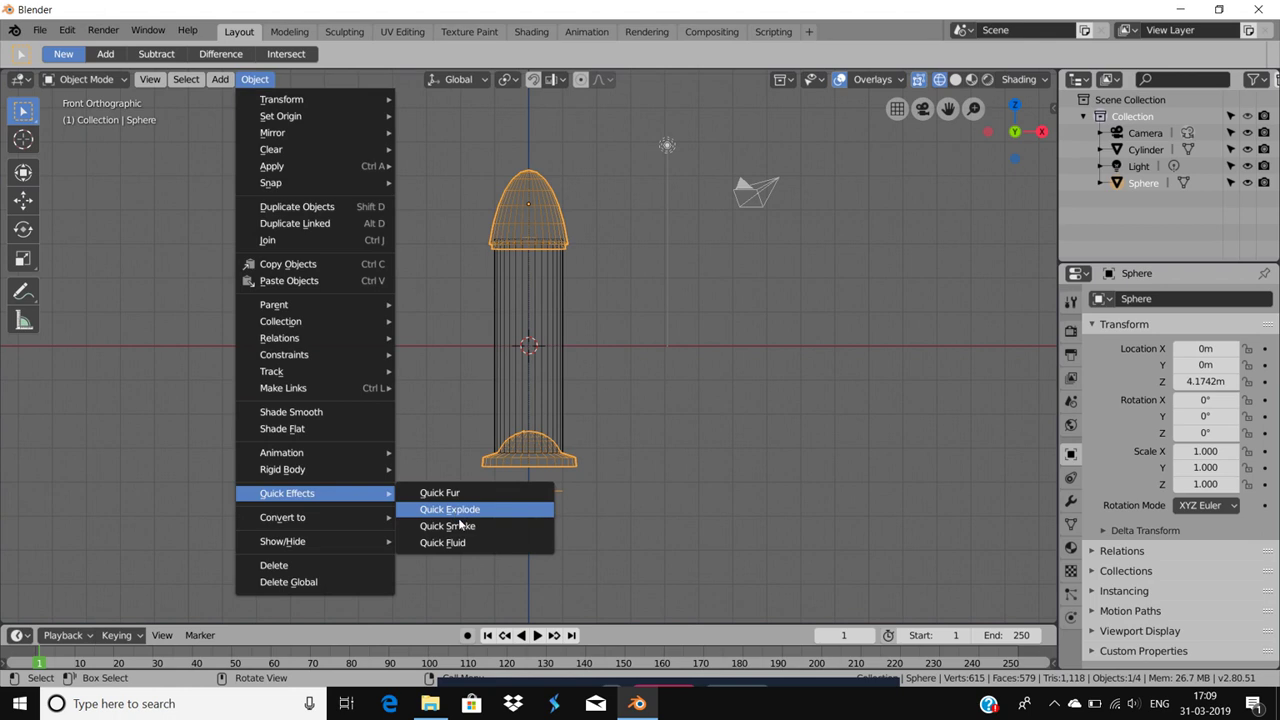
click(459, 525)
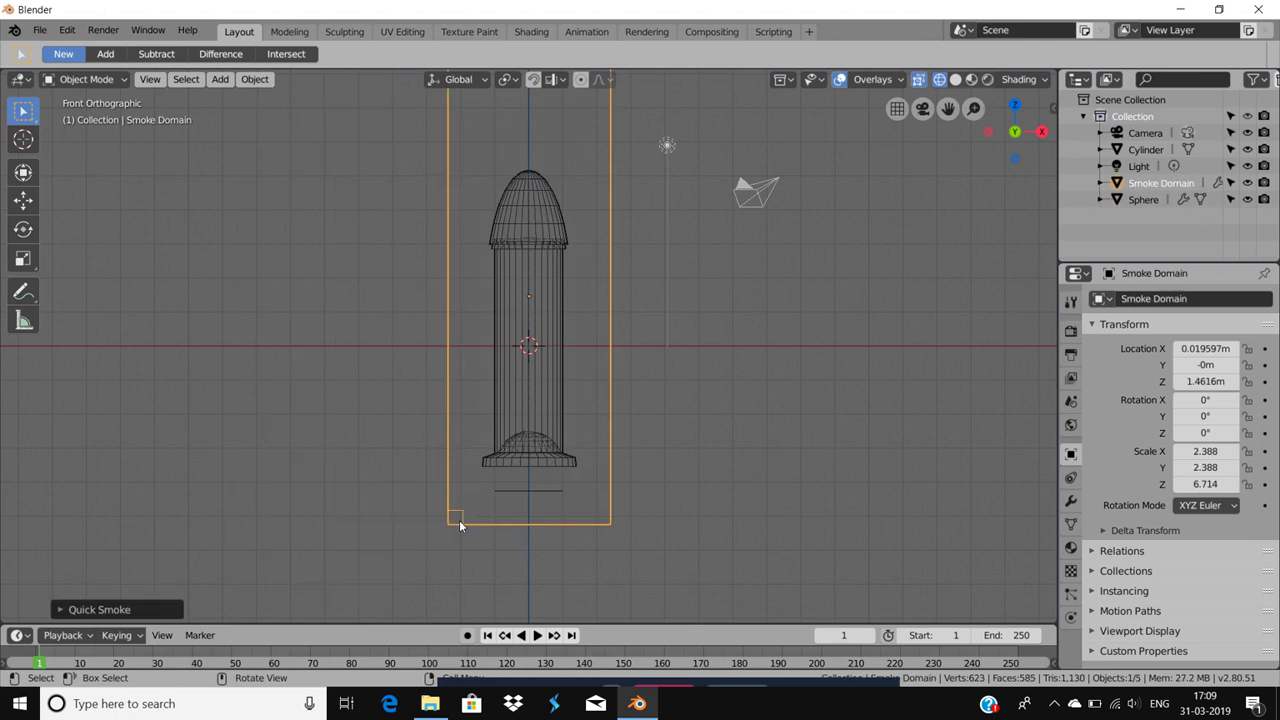
key(g)
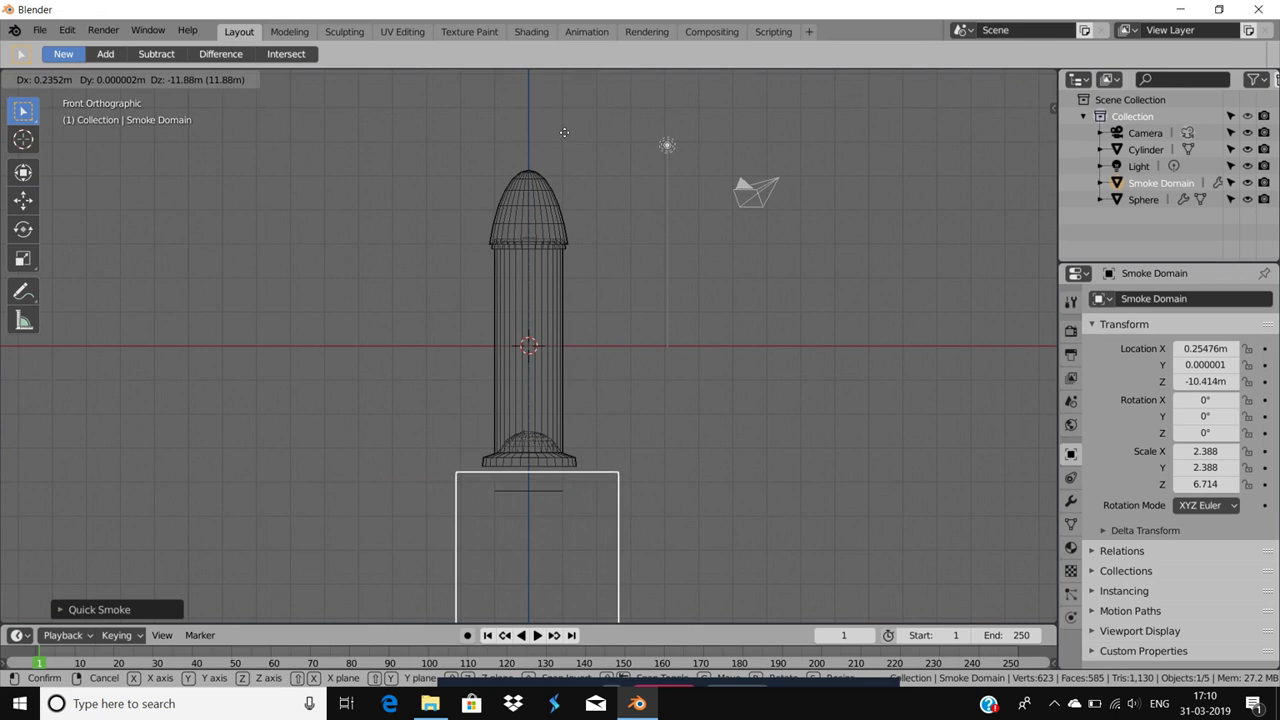
Step: Place the Smoke Domain below the rocket at Z -10.375 m and deselect it
click(564, 132)
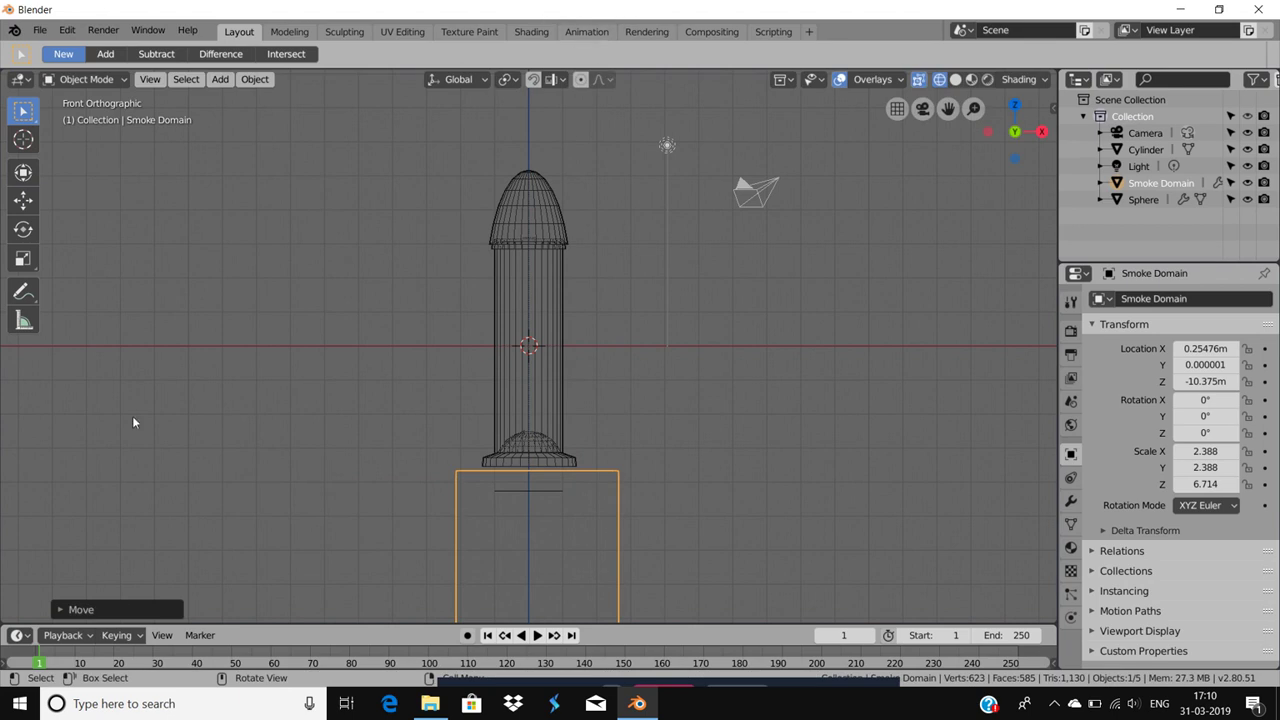
click(104, 606)
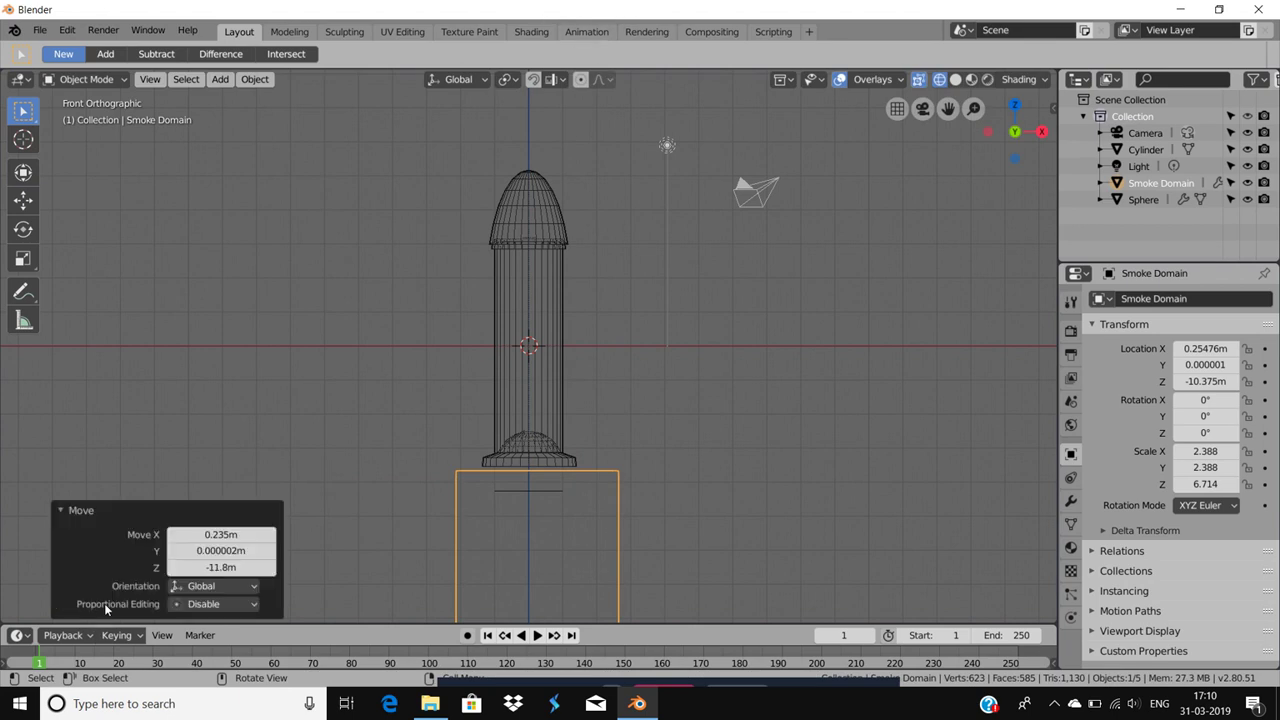
click(231, 429)
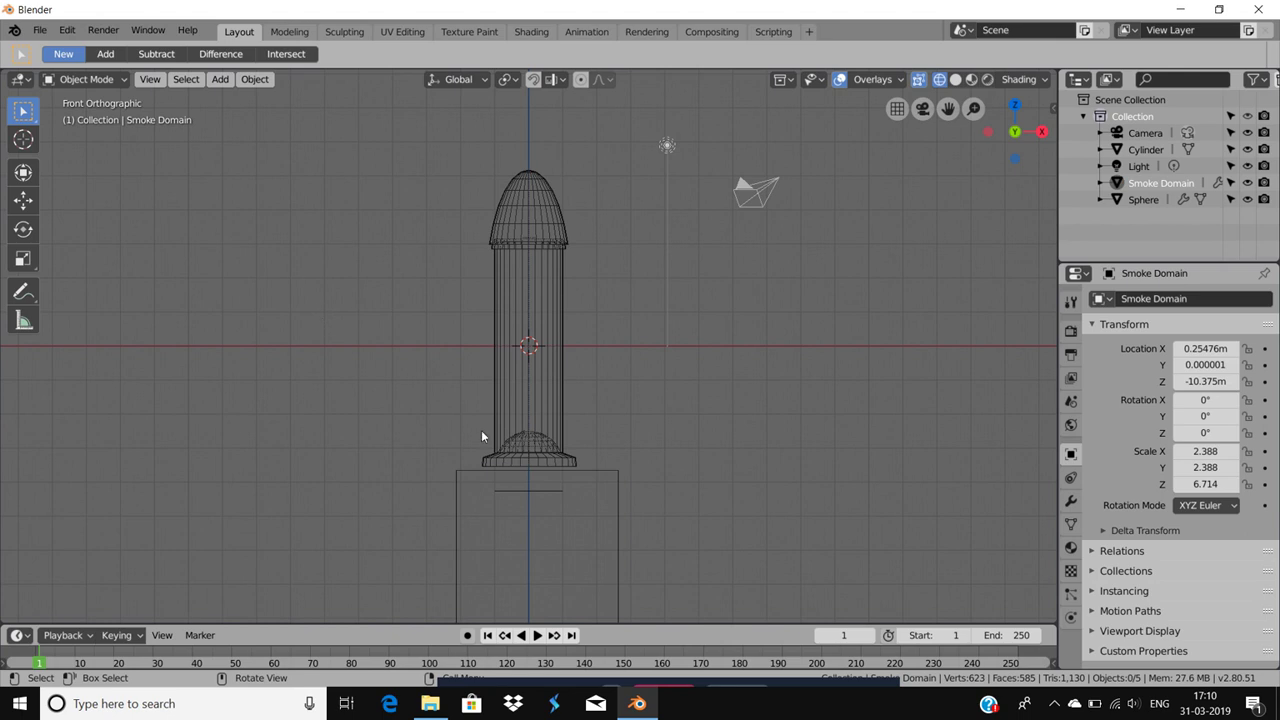
Step: Preview the smoke animation forward and in reverse, then stop playback
click(538, 636)
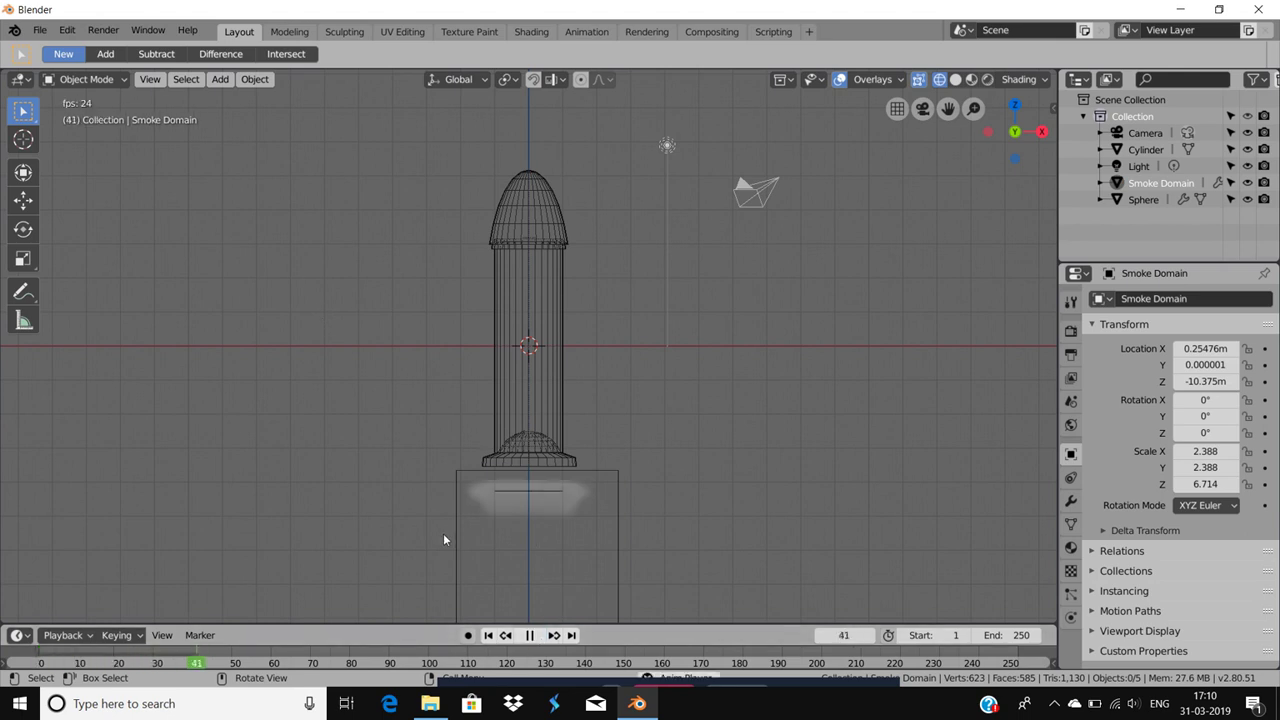
click(529, 635)
click(521, 636)
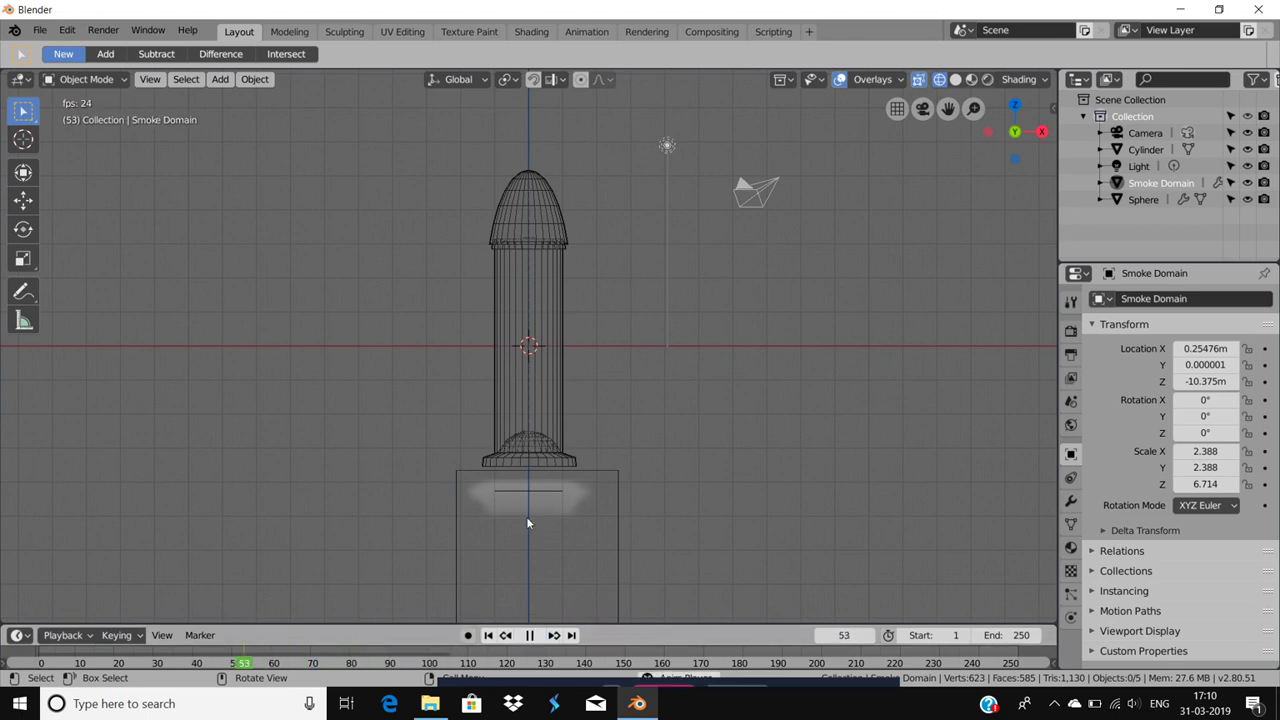
click(578, 467)
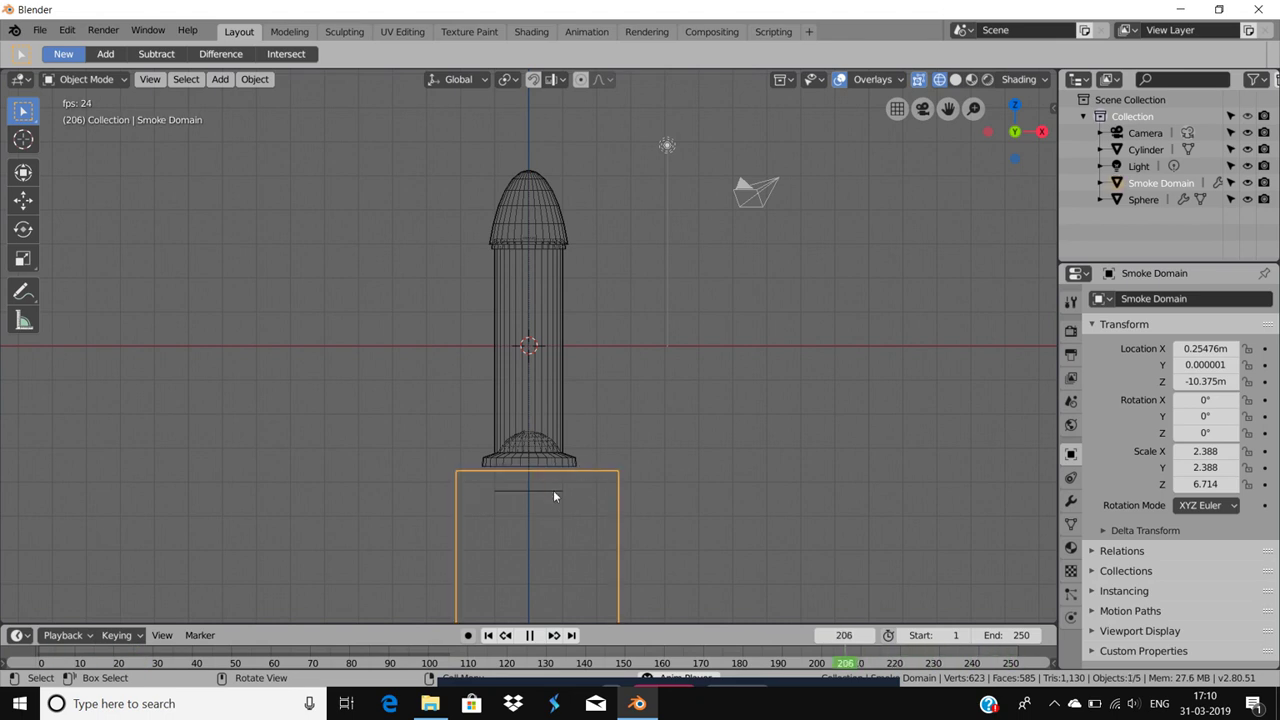
click(553, 490)
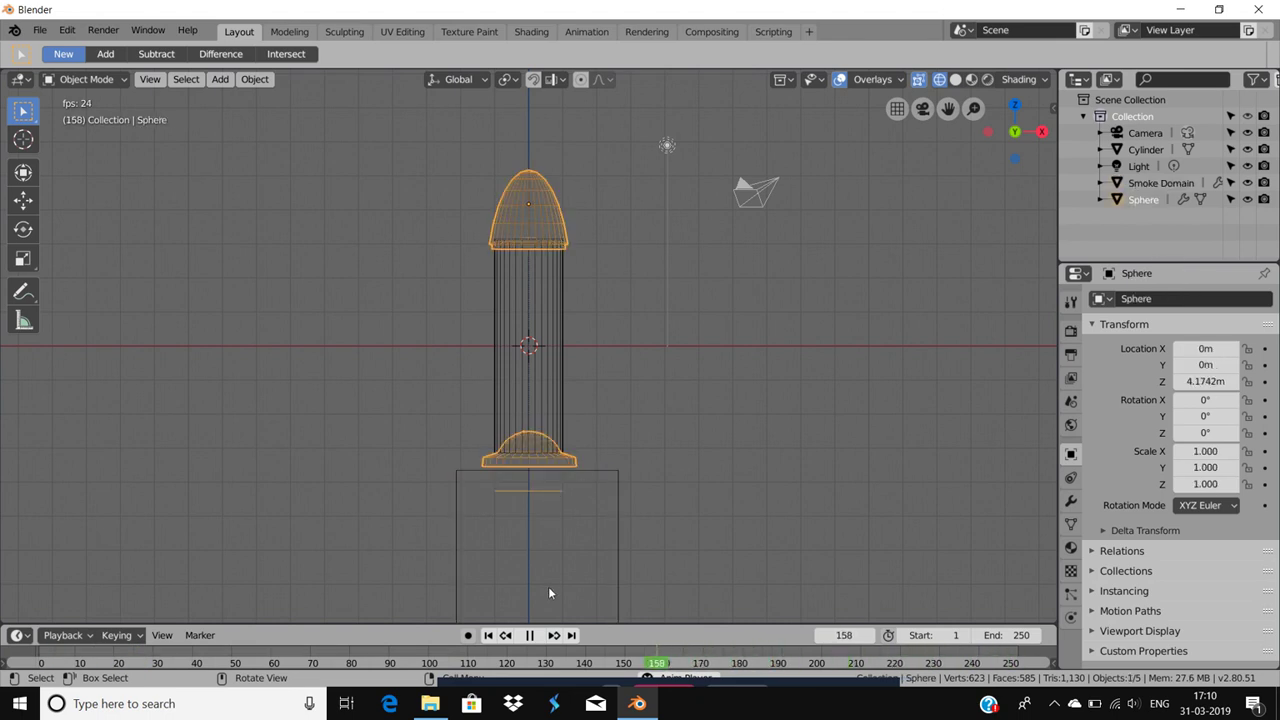
click(540, 610)
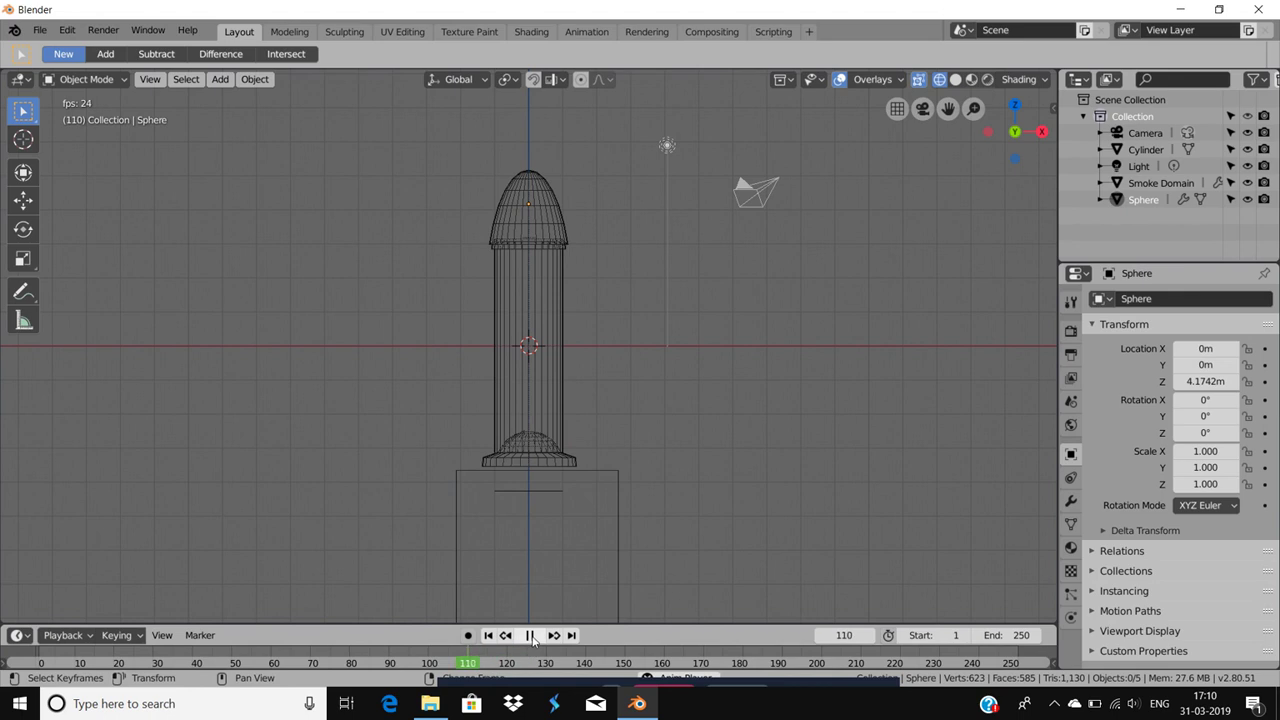
click(529, 635)
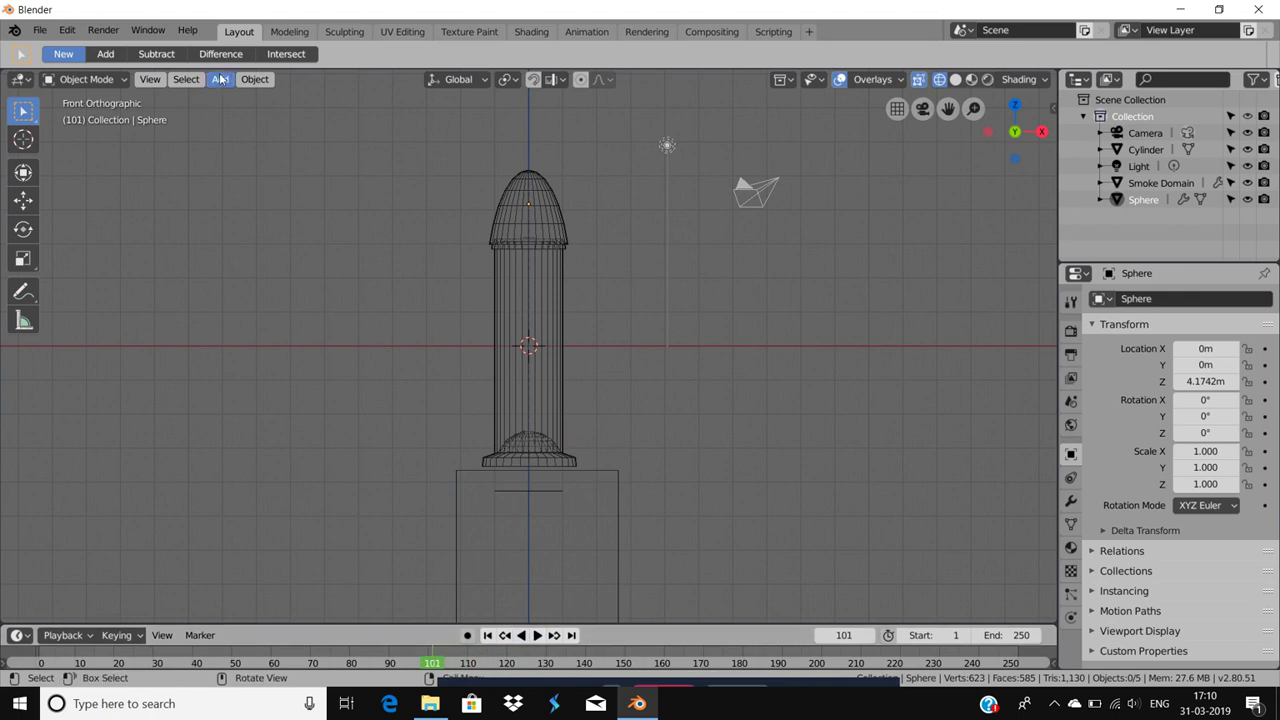
Step: Select the Sphere and add a second Quick Smoke domain, Smoke Domain.001, around it
click(257, 79)
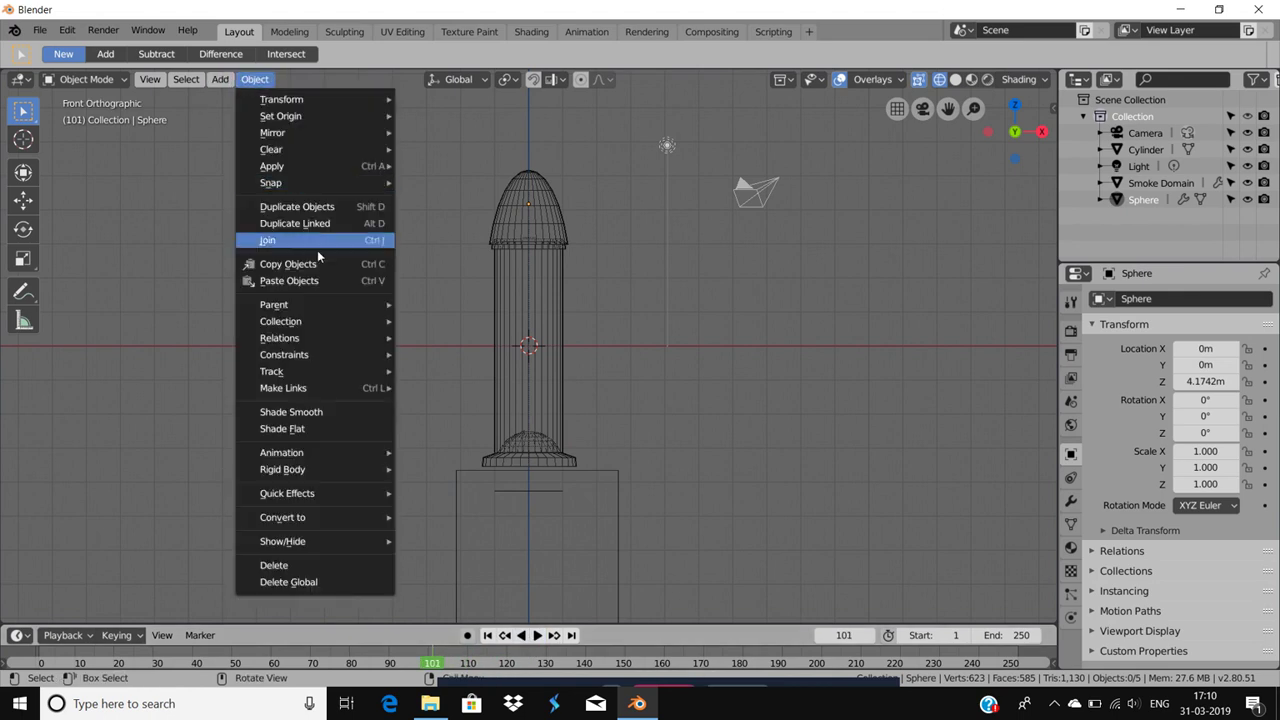
mouse_move(312, 493)
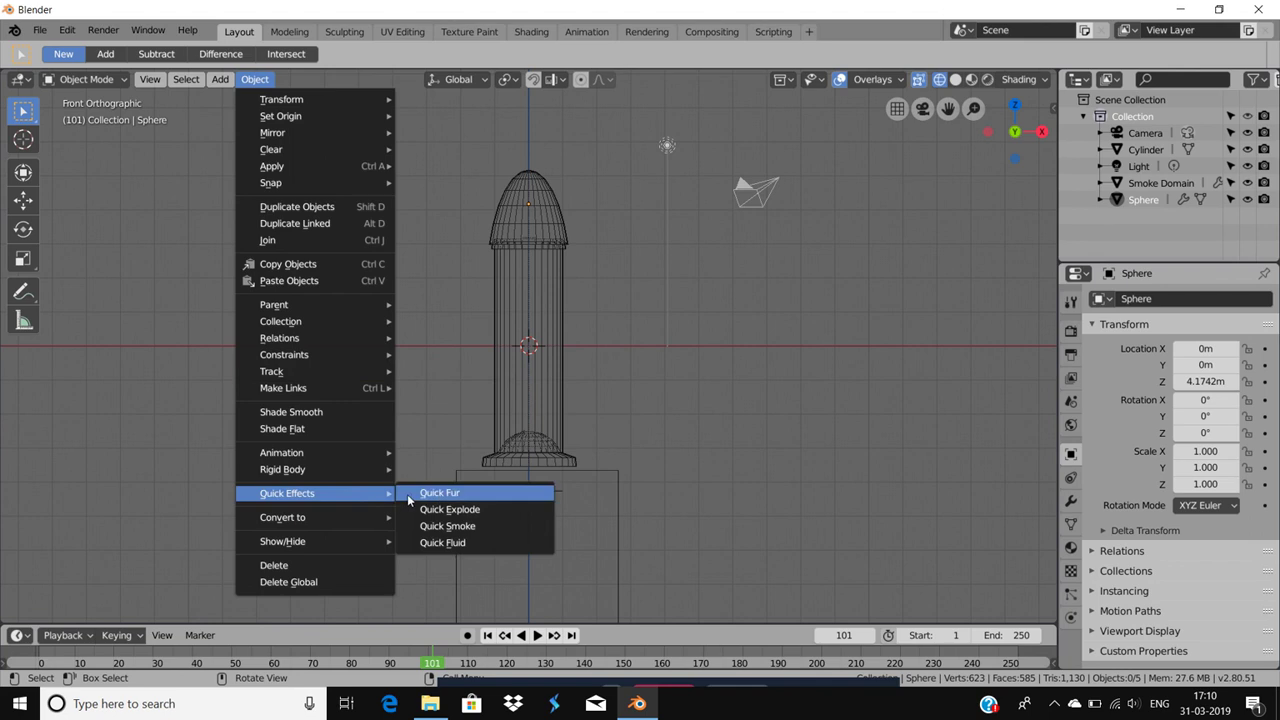
click(421, 519)
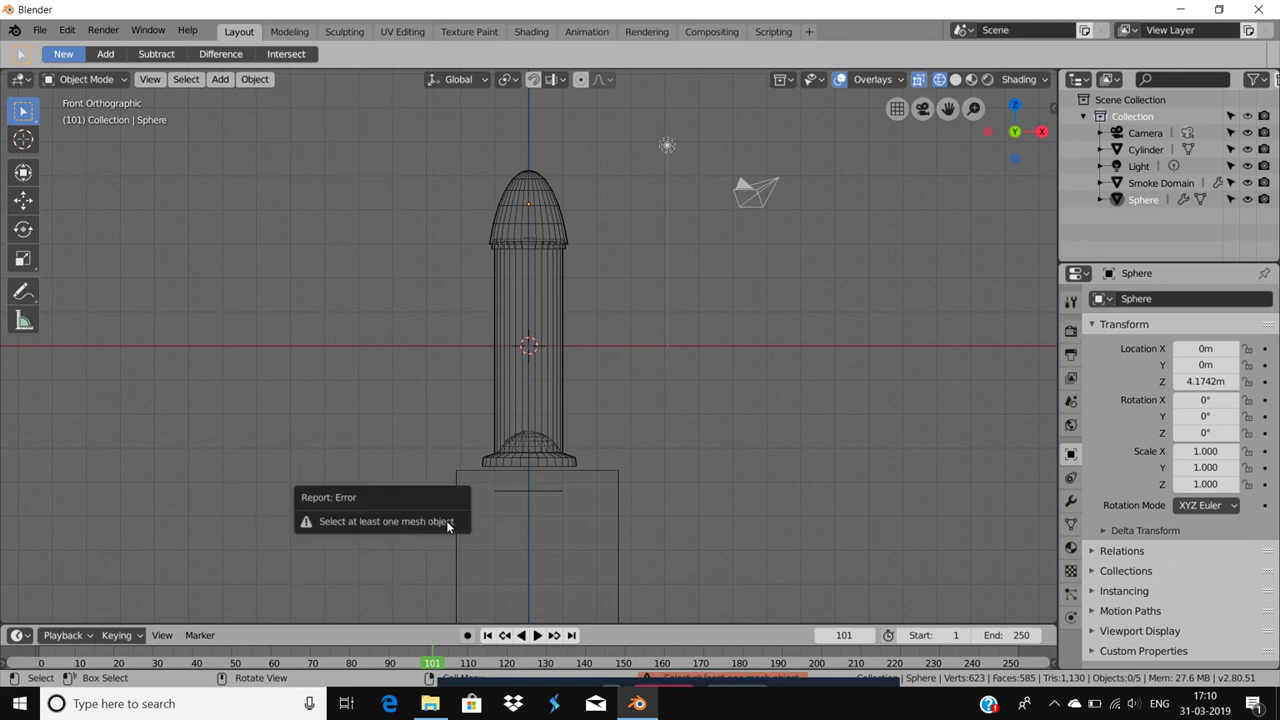
click(526, 489)
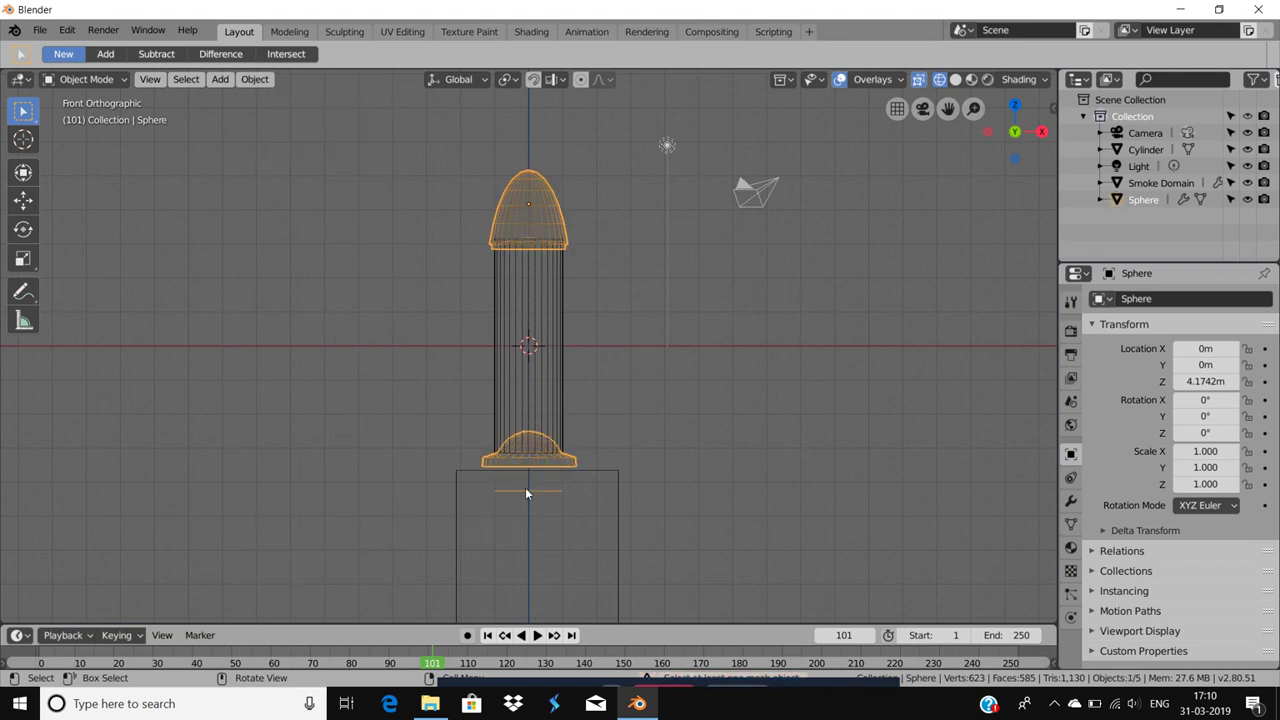
click(254, 80)
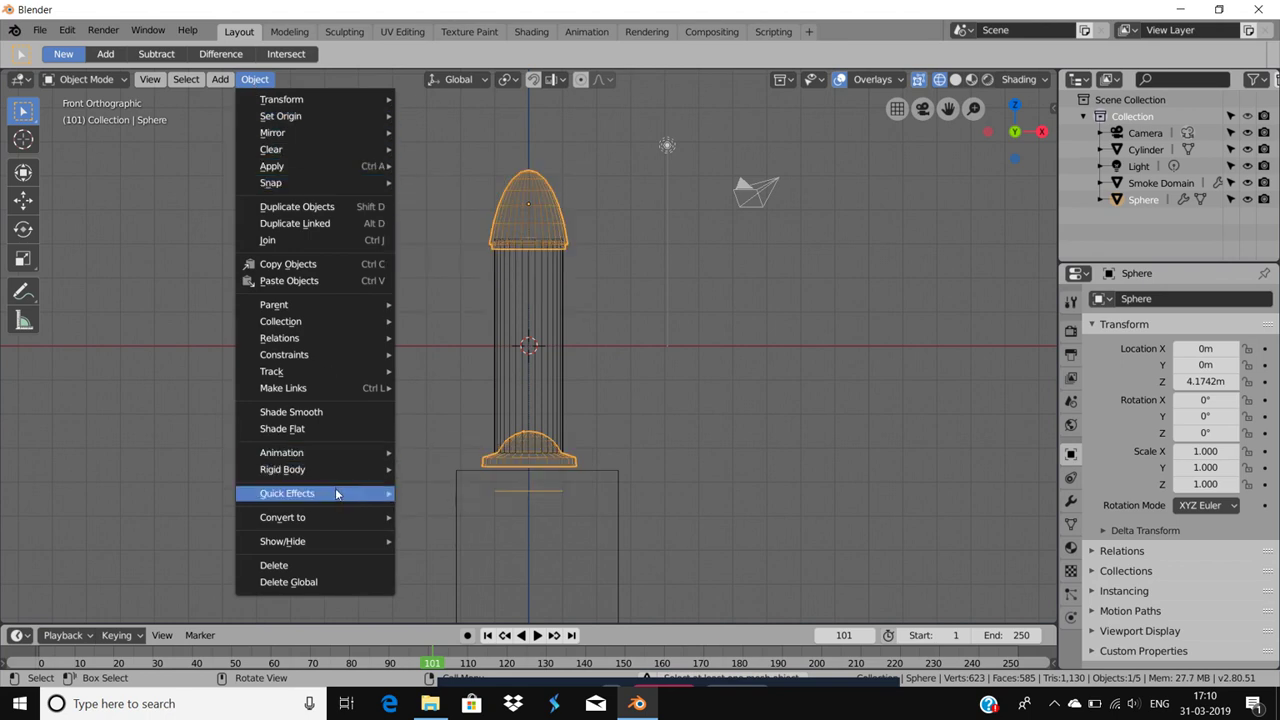
mouse_move(287, 493)
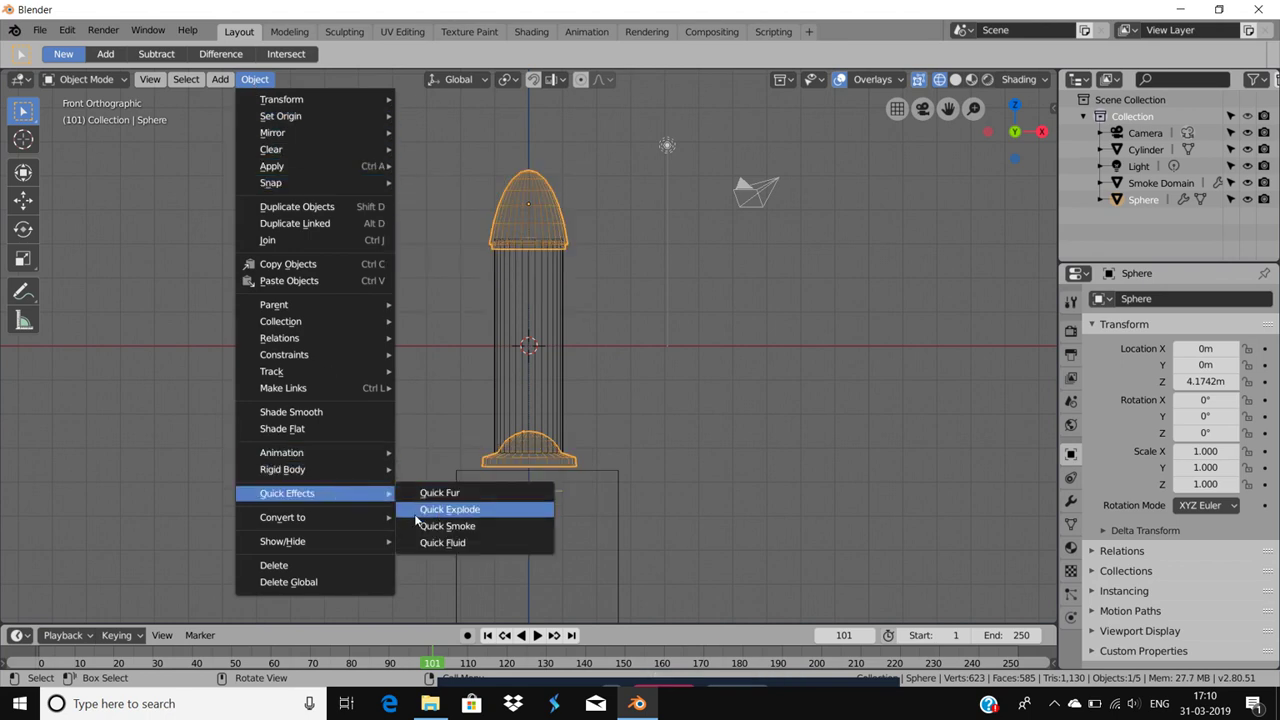
click(417, 527)
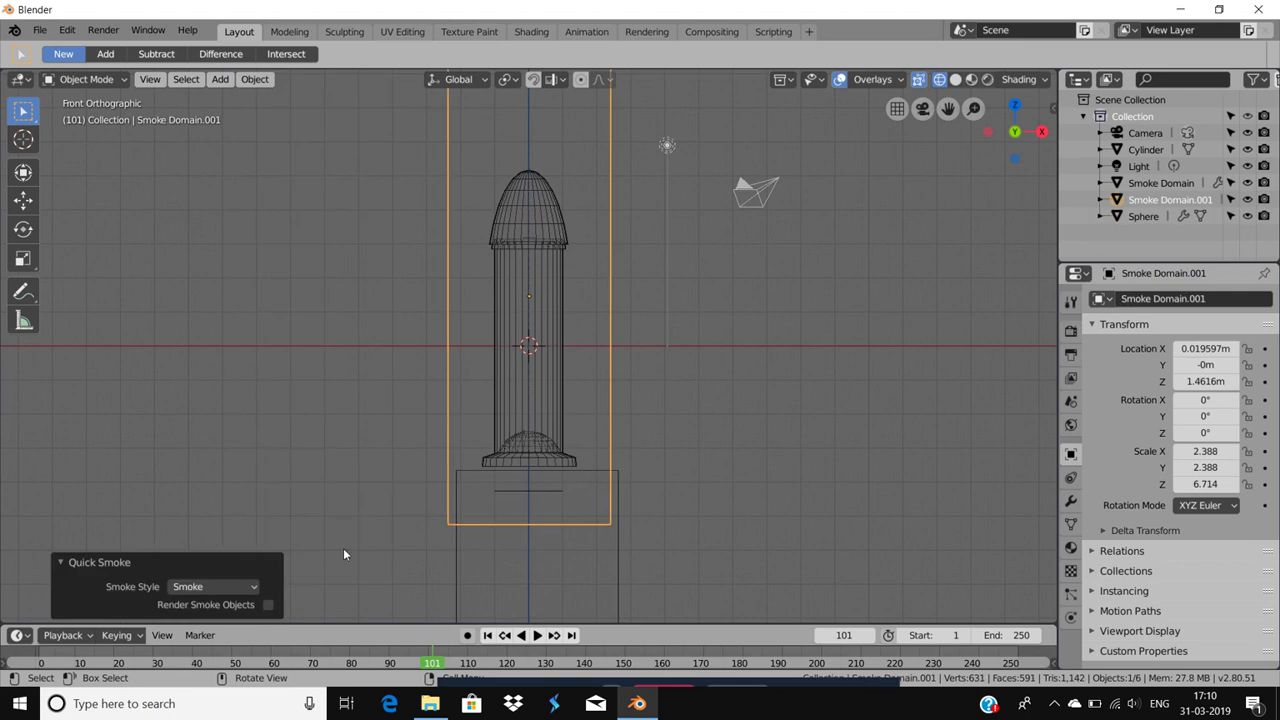
Step: Set the new domain's Smoke Style to Smoke + Fire and play the animation to watch flames
click(233, 590)
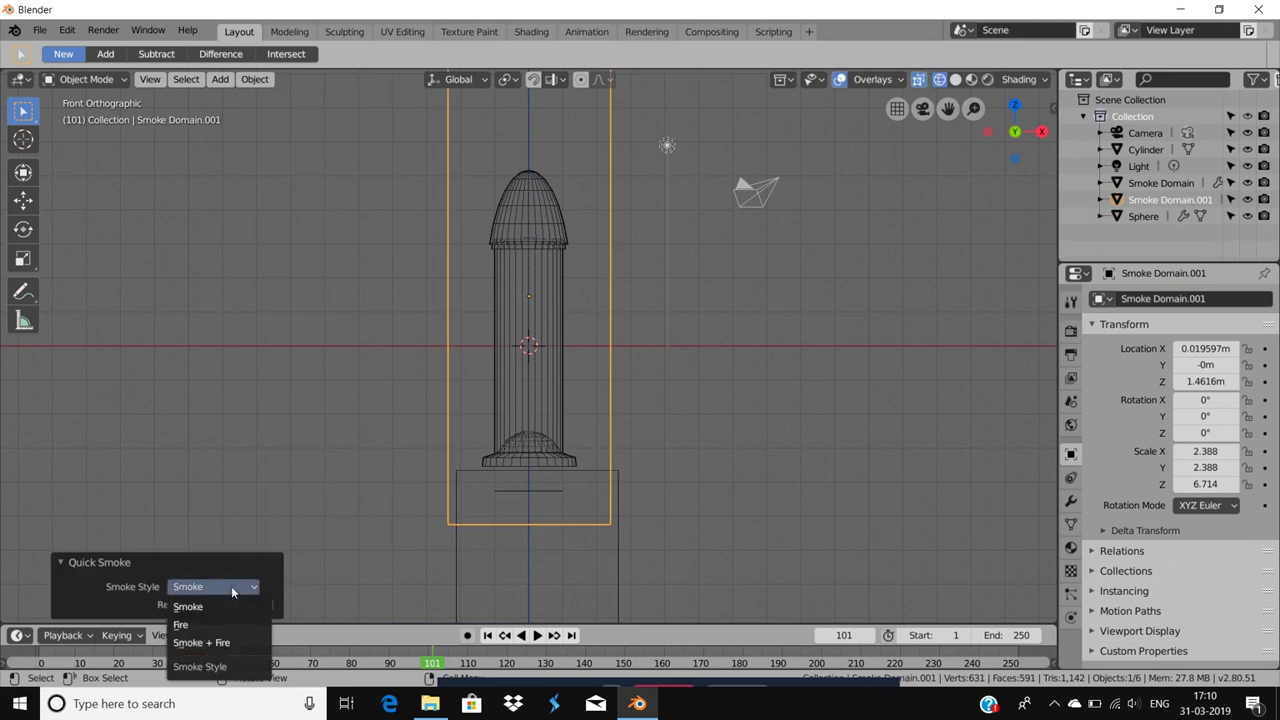
click(229, 644)
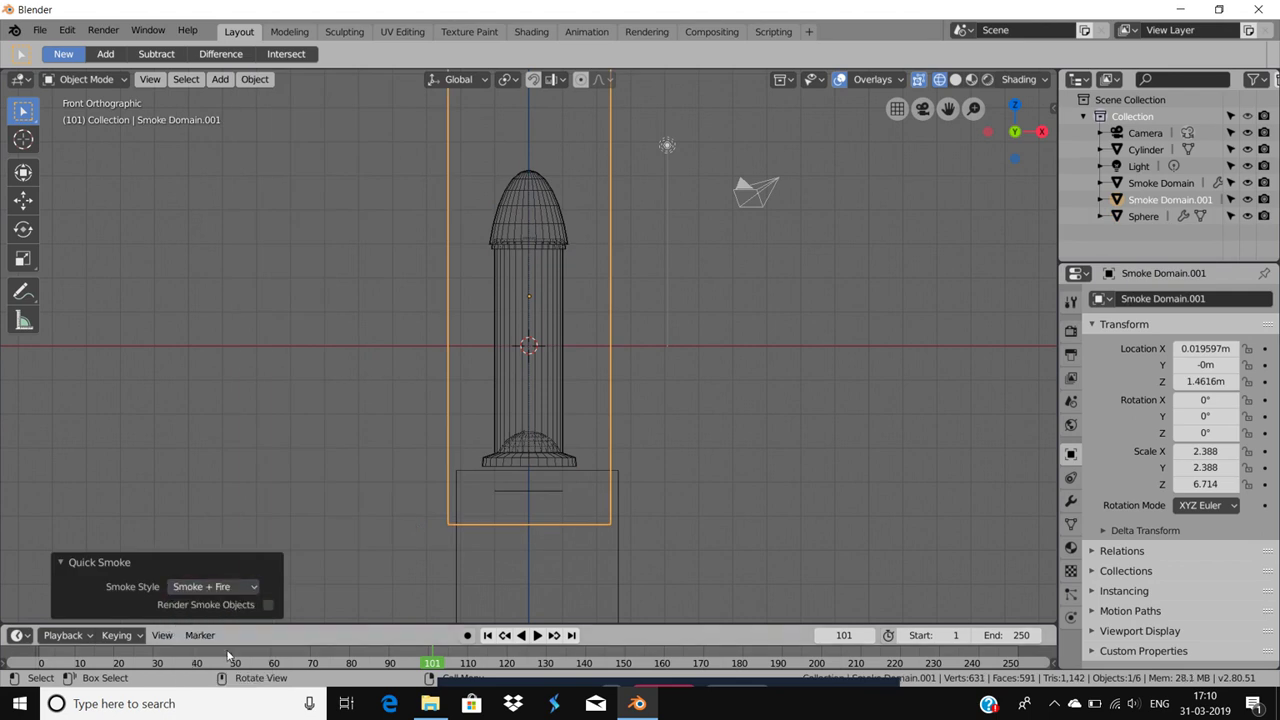
click(532, 635)
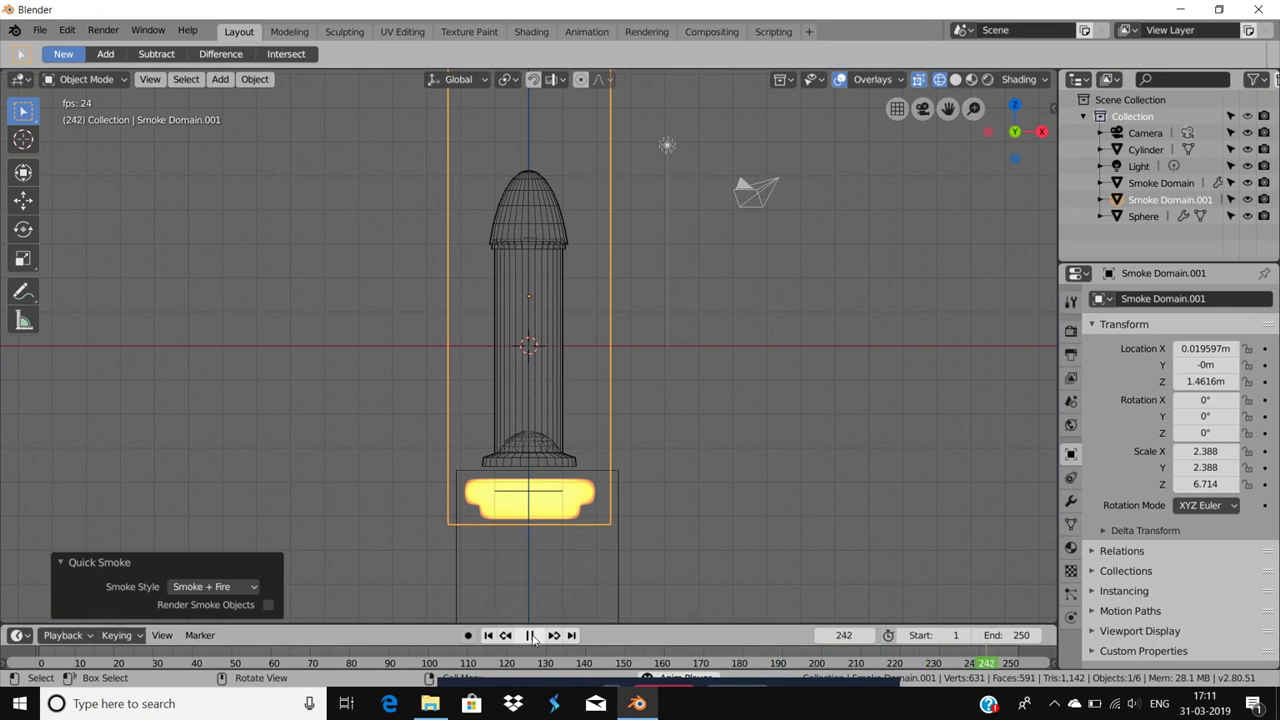
click(525, 638)
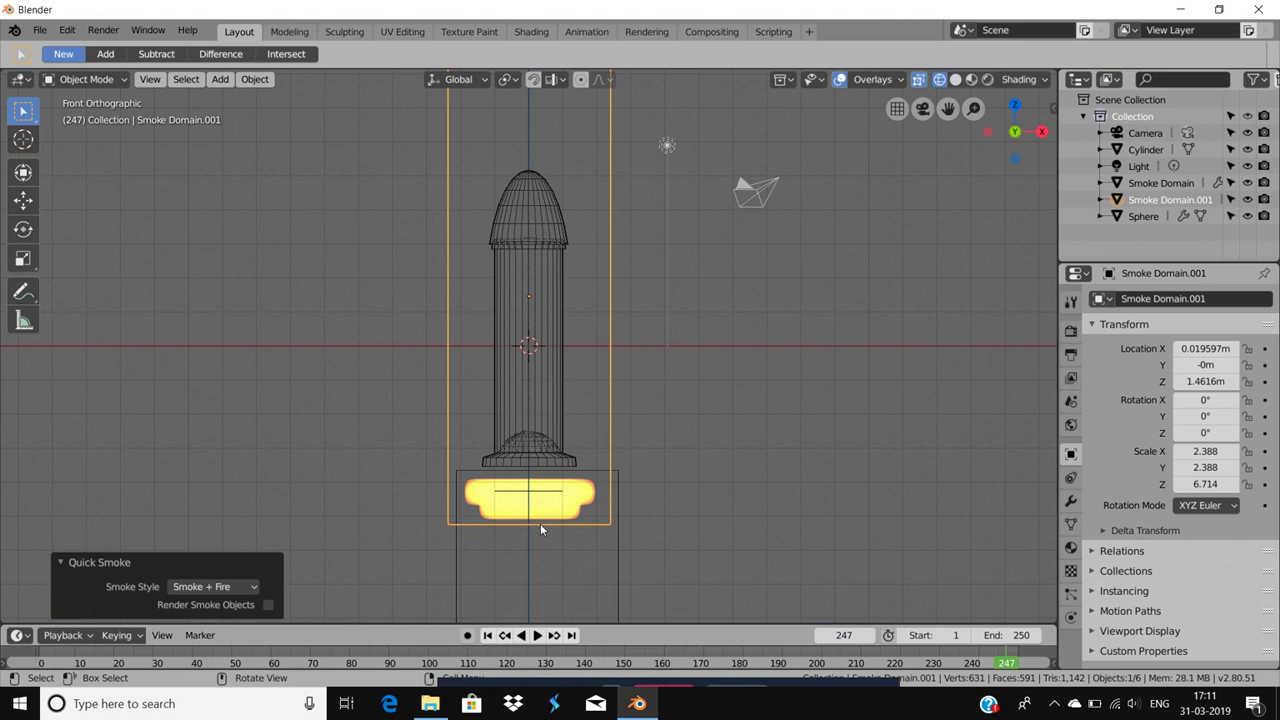
Step: Lower Smoke Domain.001 to Z -4.0059 m, then play the fire forward and backward, stopping at frame 230
key(g)
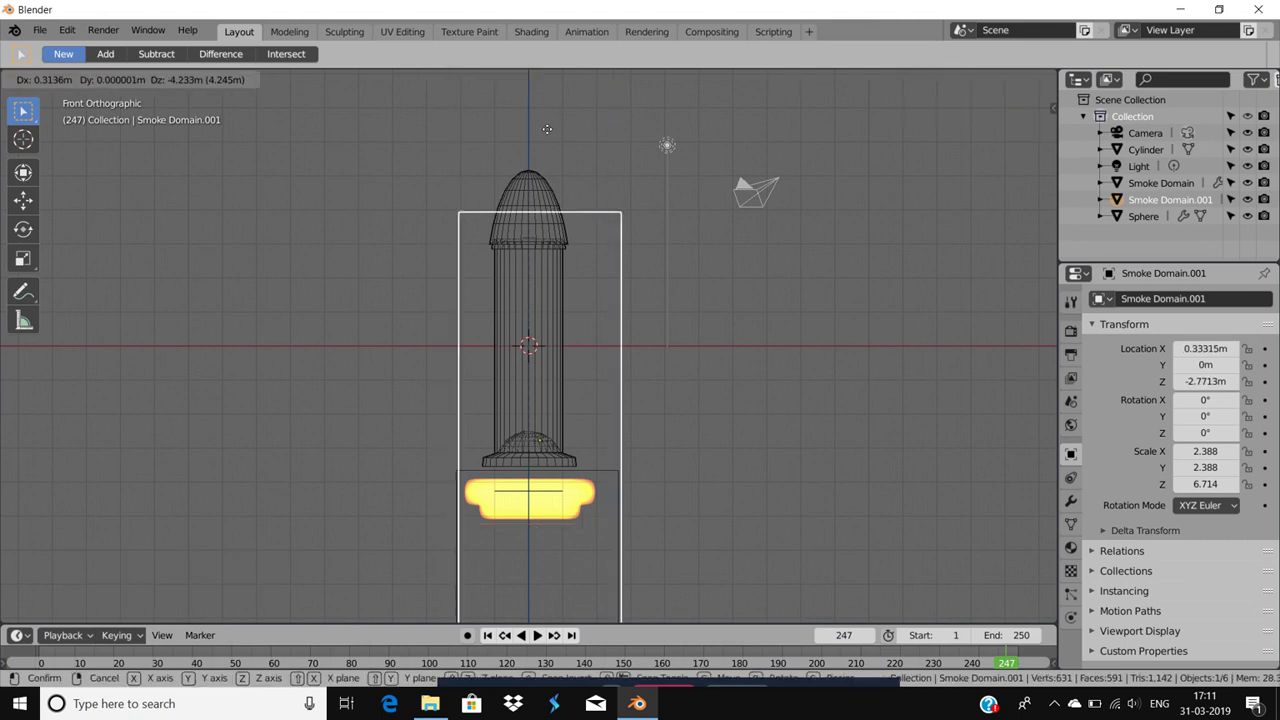
click(547, 177)
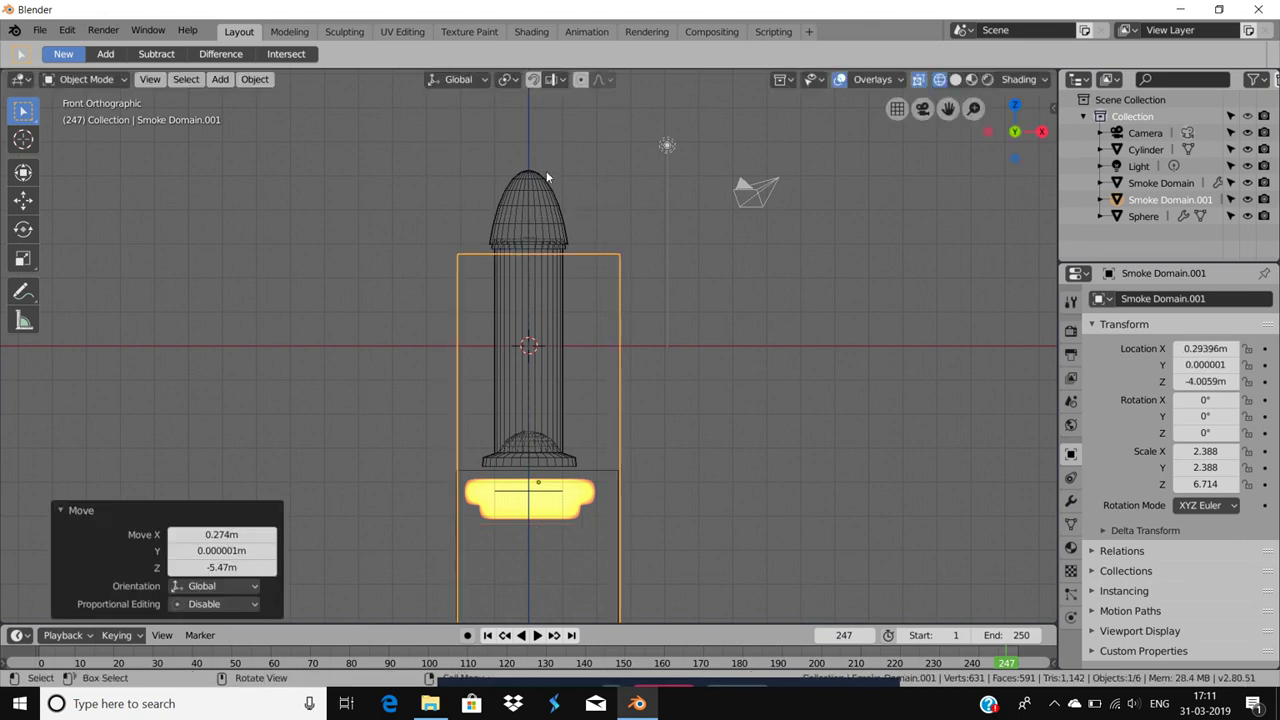
click(536, 636)
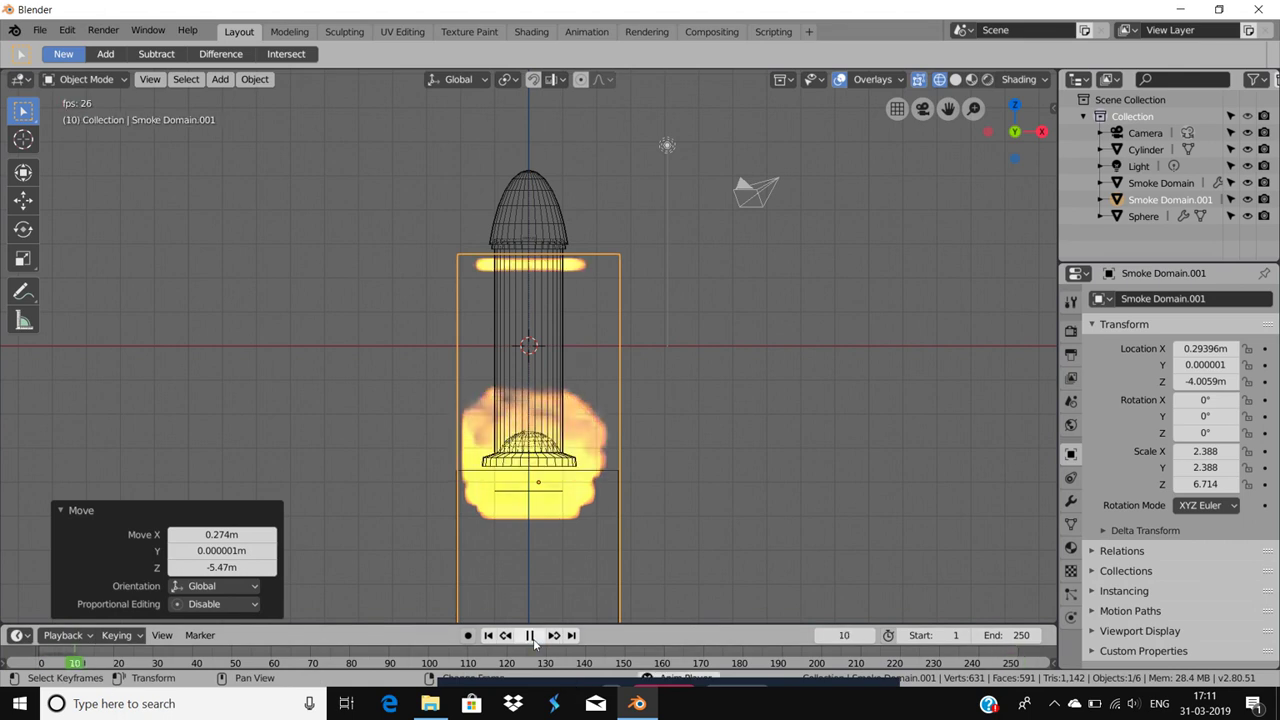
click(531, 636)
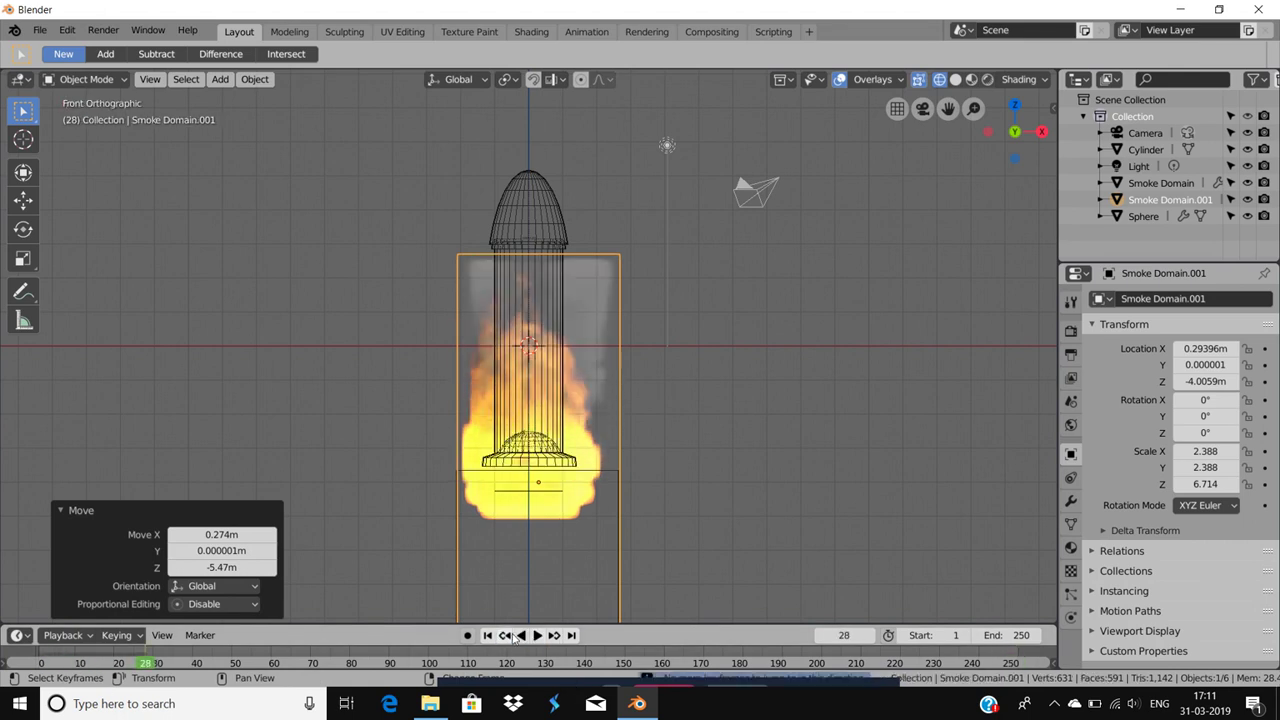
click(520, 636)
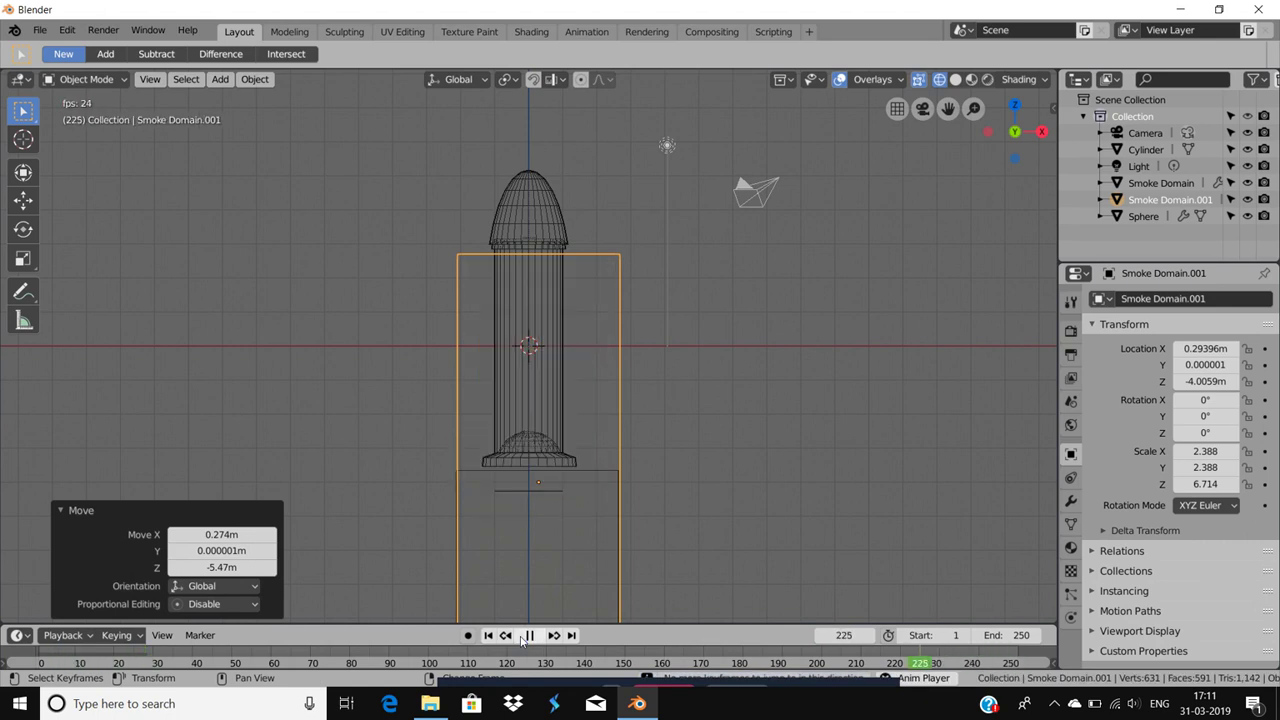
click(528, 637)
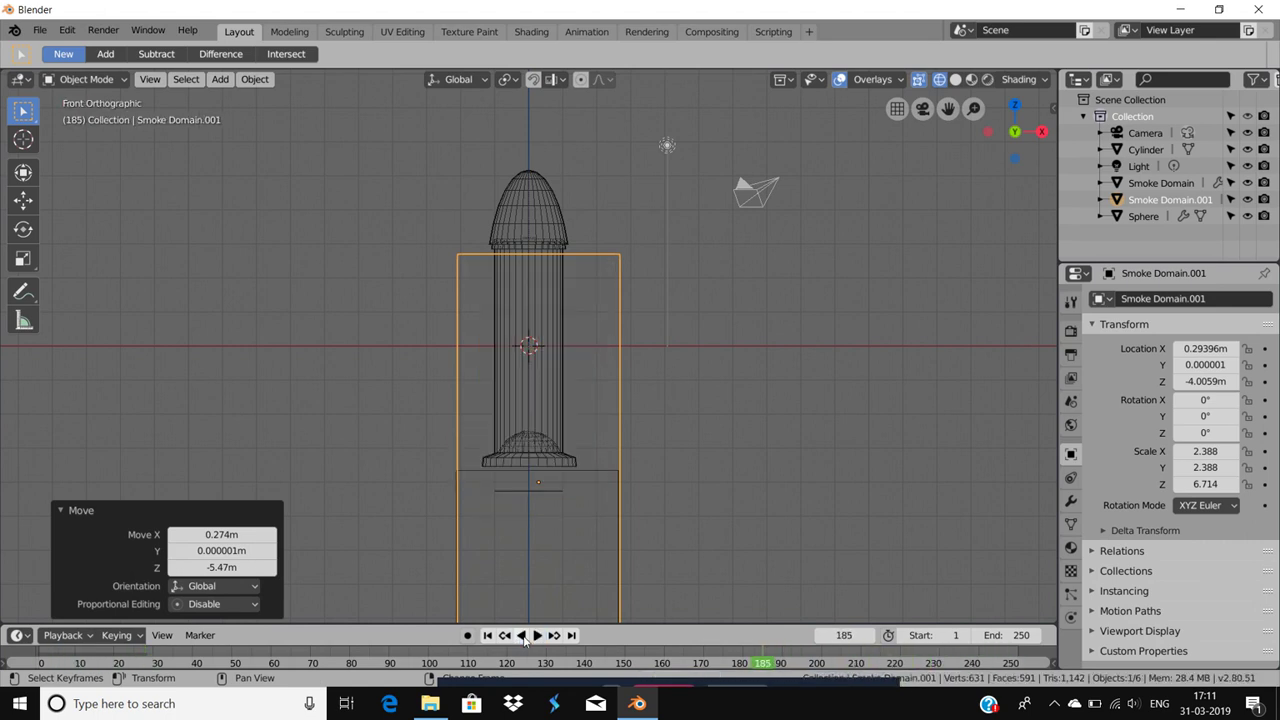
click(537, 636)
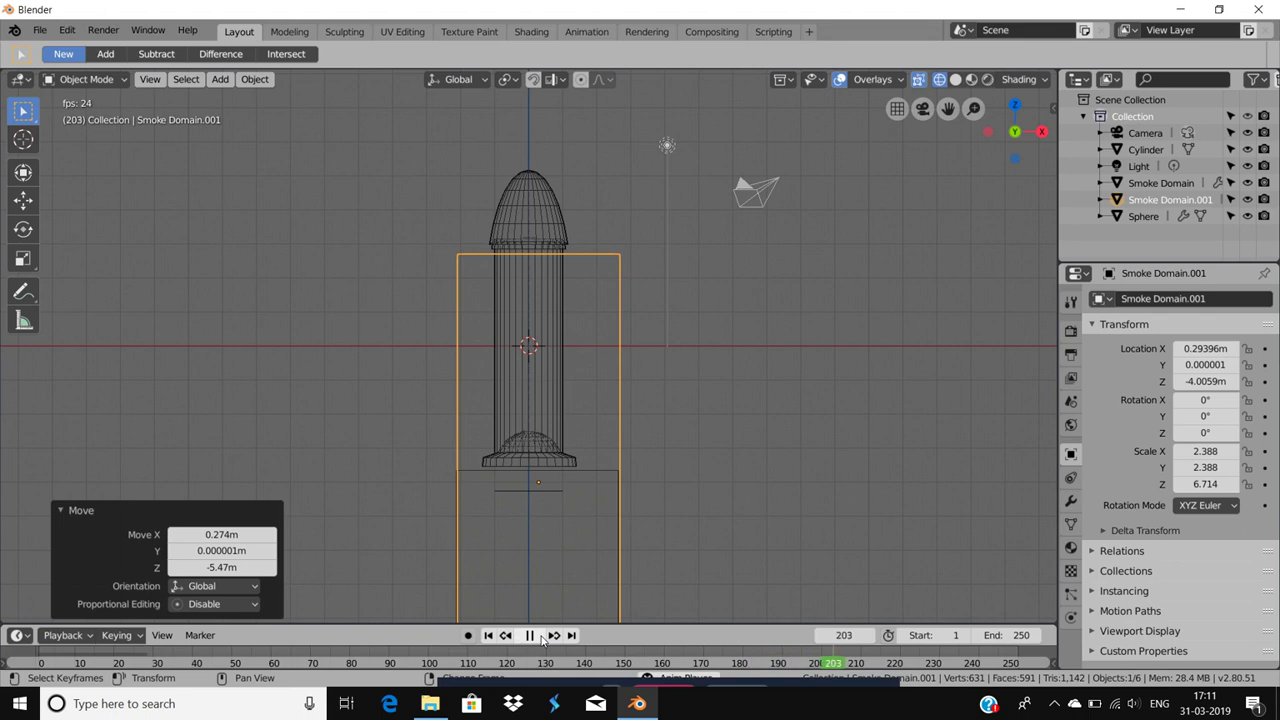
click(530, 636)
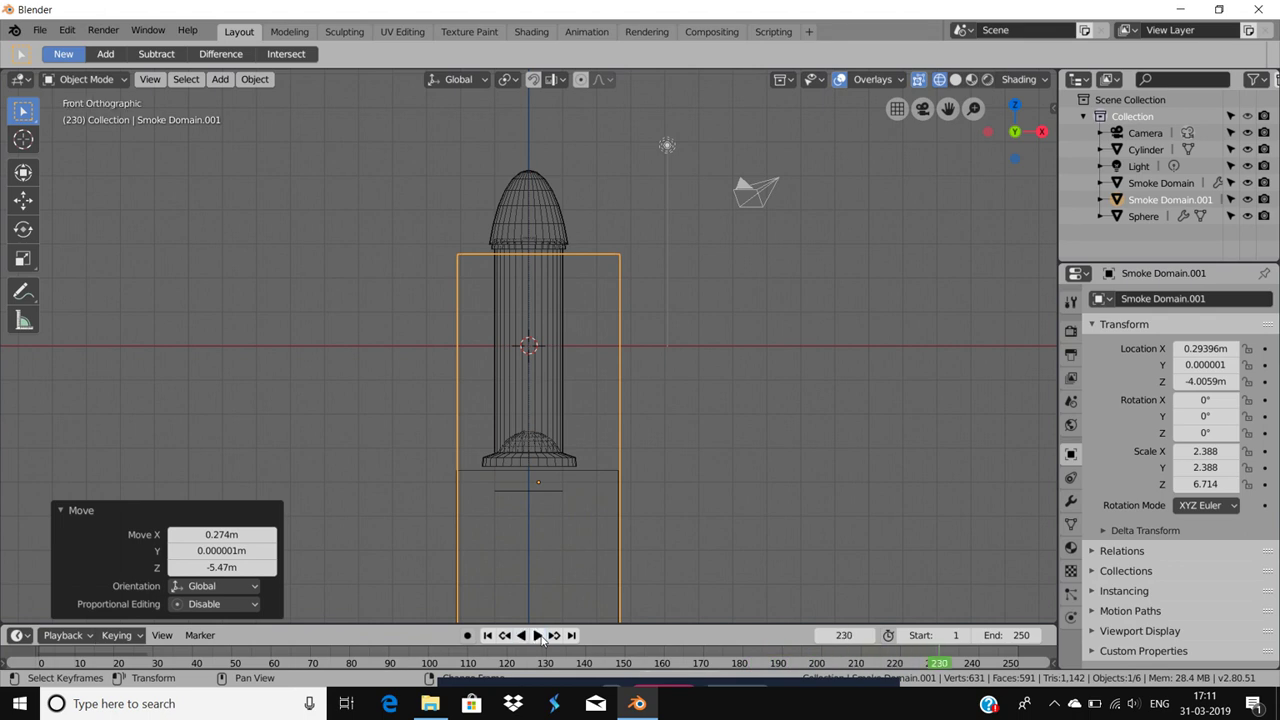
click(651, 545)
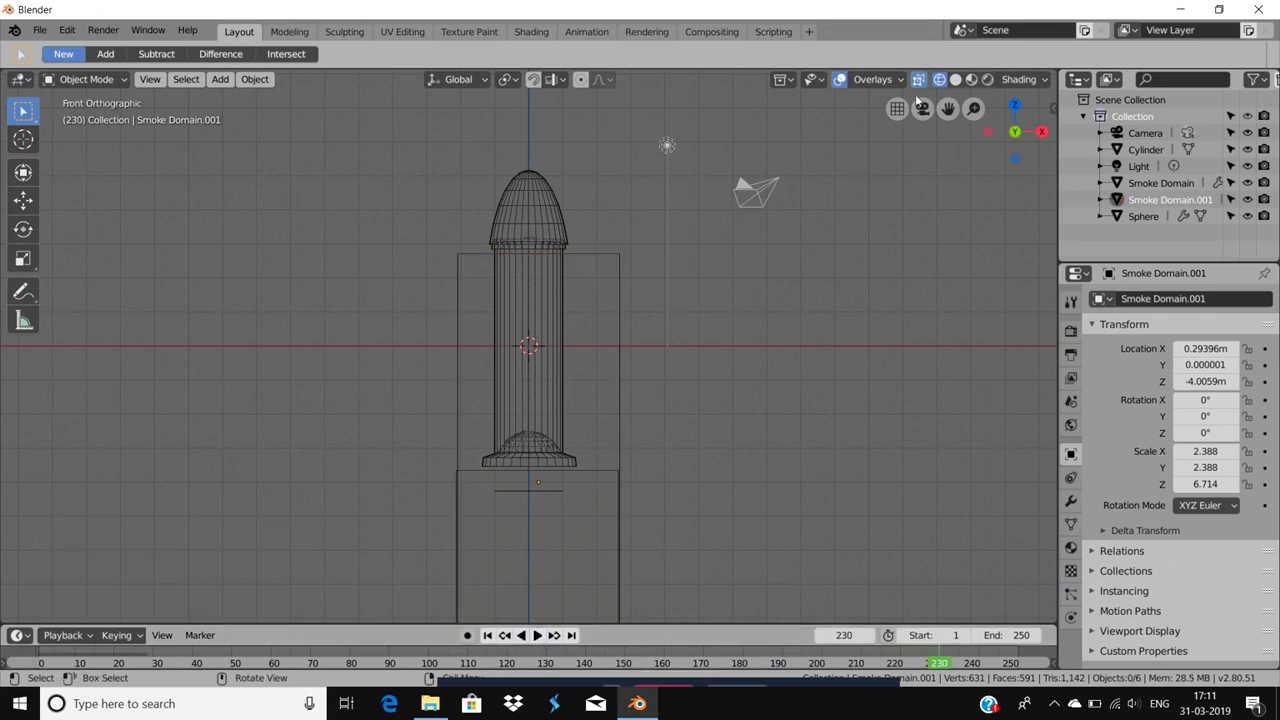
Step: Switch the viewport to Solid shading with the glossy ring-highlight MatCap
click(956, 80)
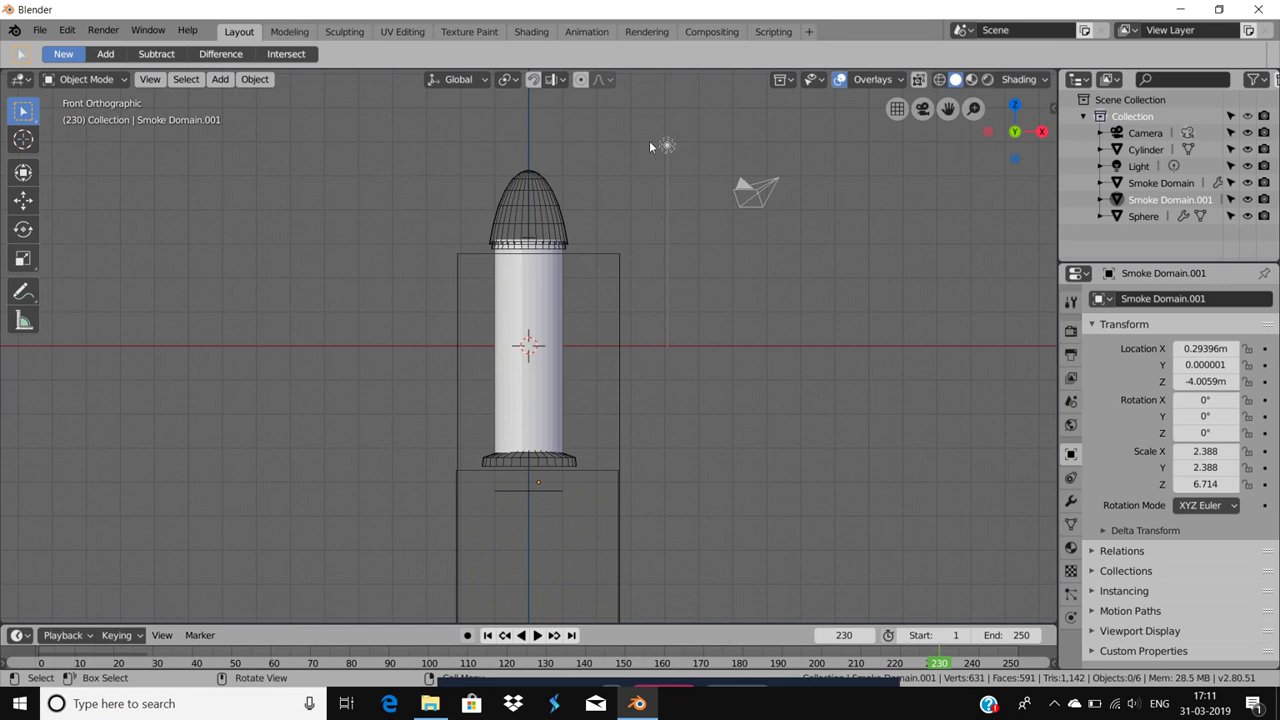
mouse_move(437, 160)
mouse_down()
mouse_move(508, 215)
mouse_move(632, 522)
mouse_up()
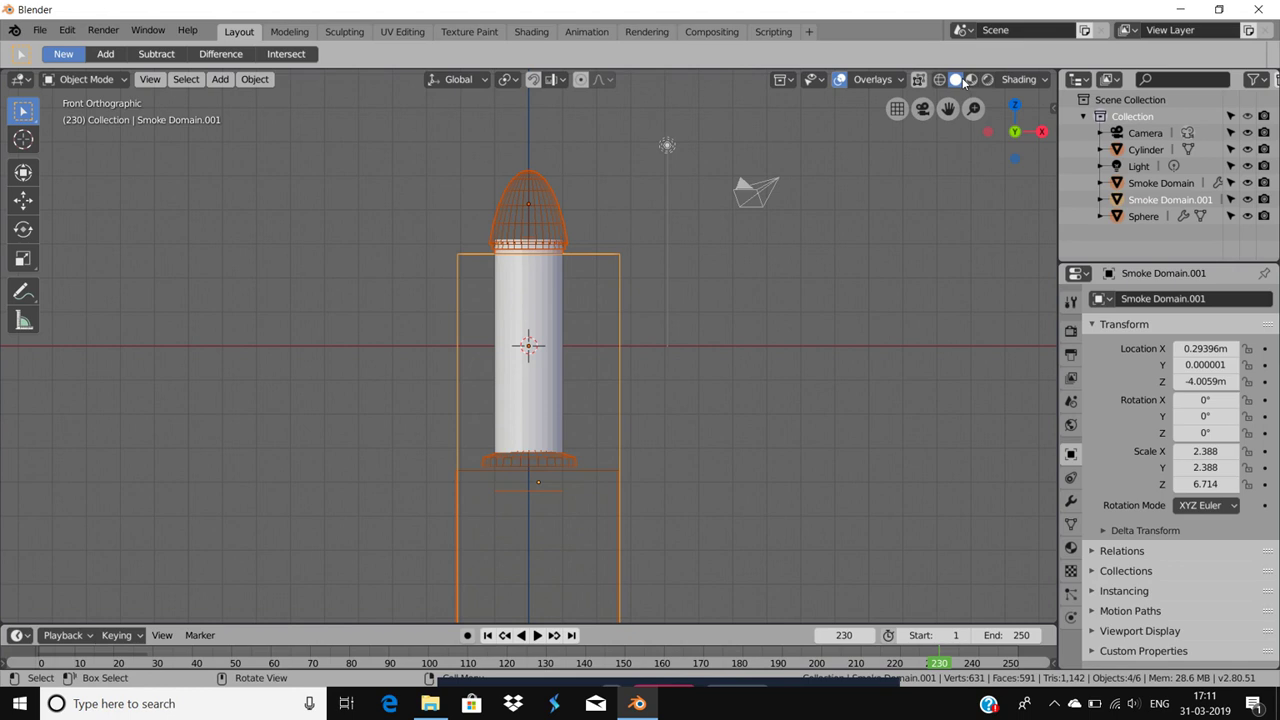
click(1015, 79)
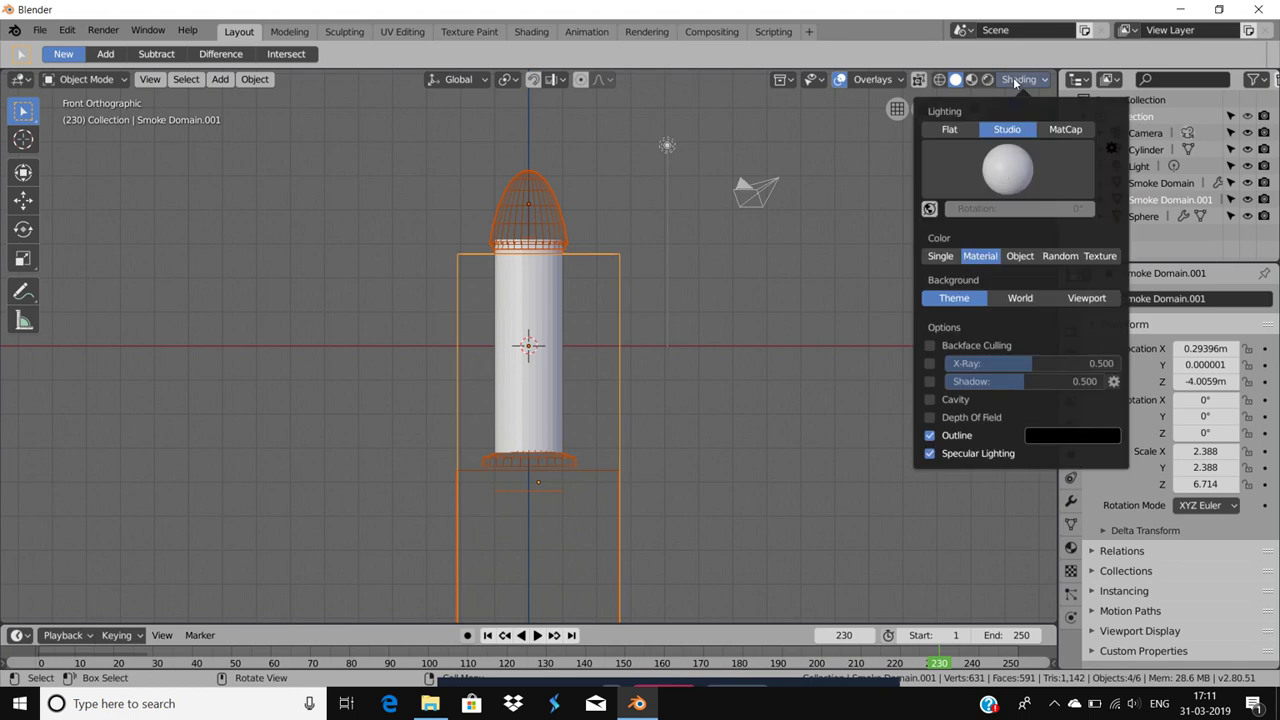
click(1064, 129)
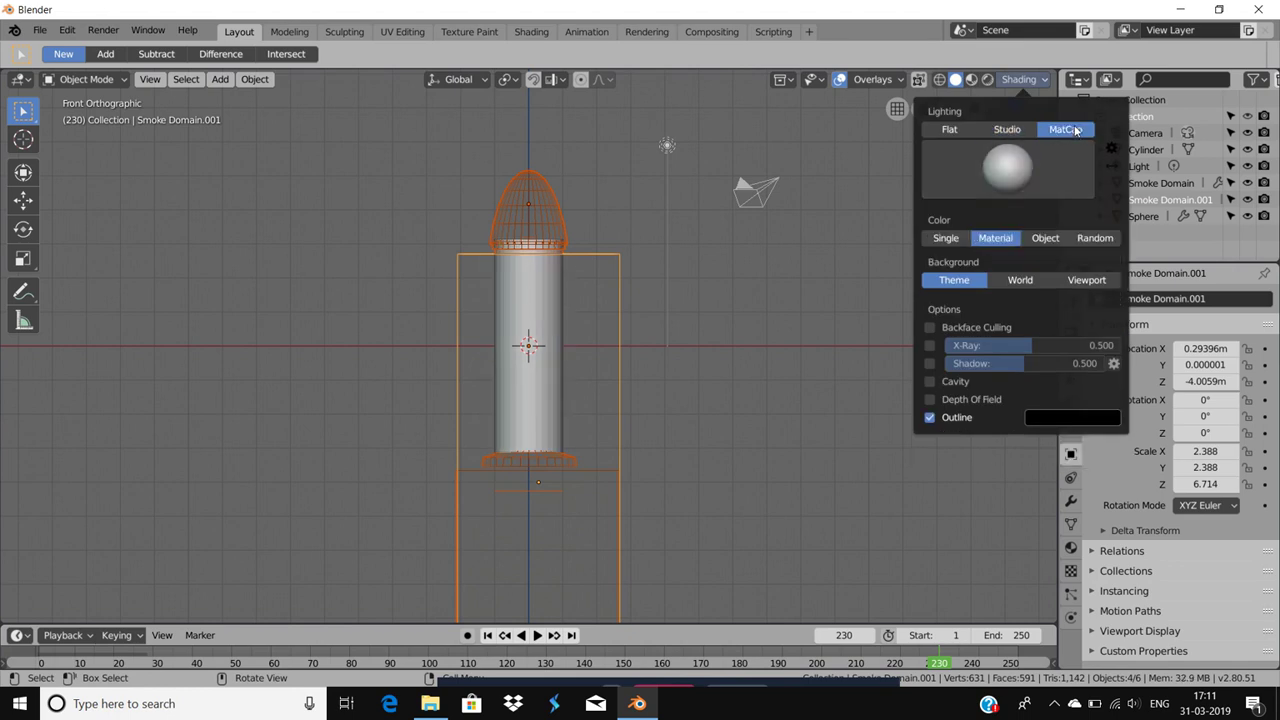
click(1030, 188)
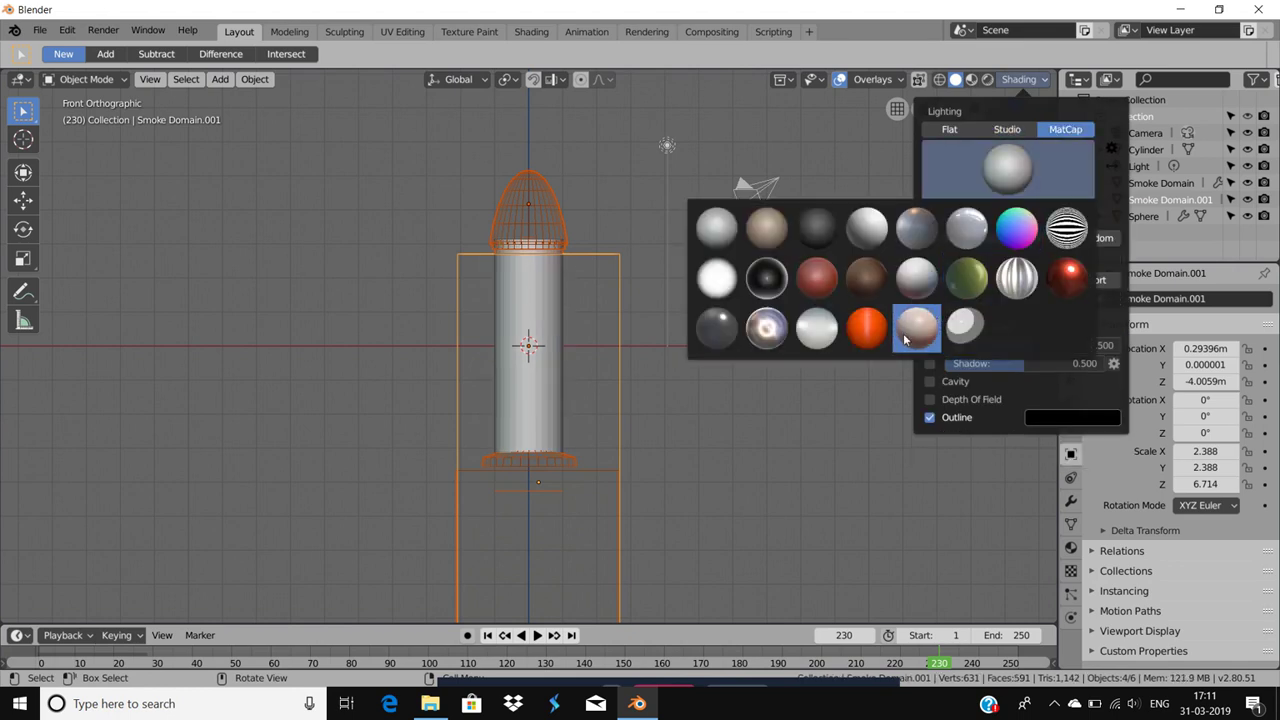
click(770, 333)
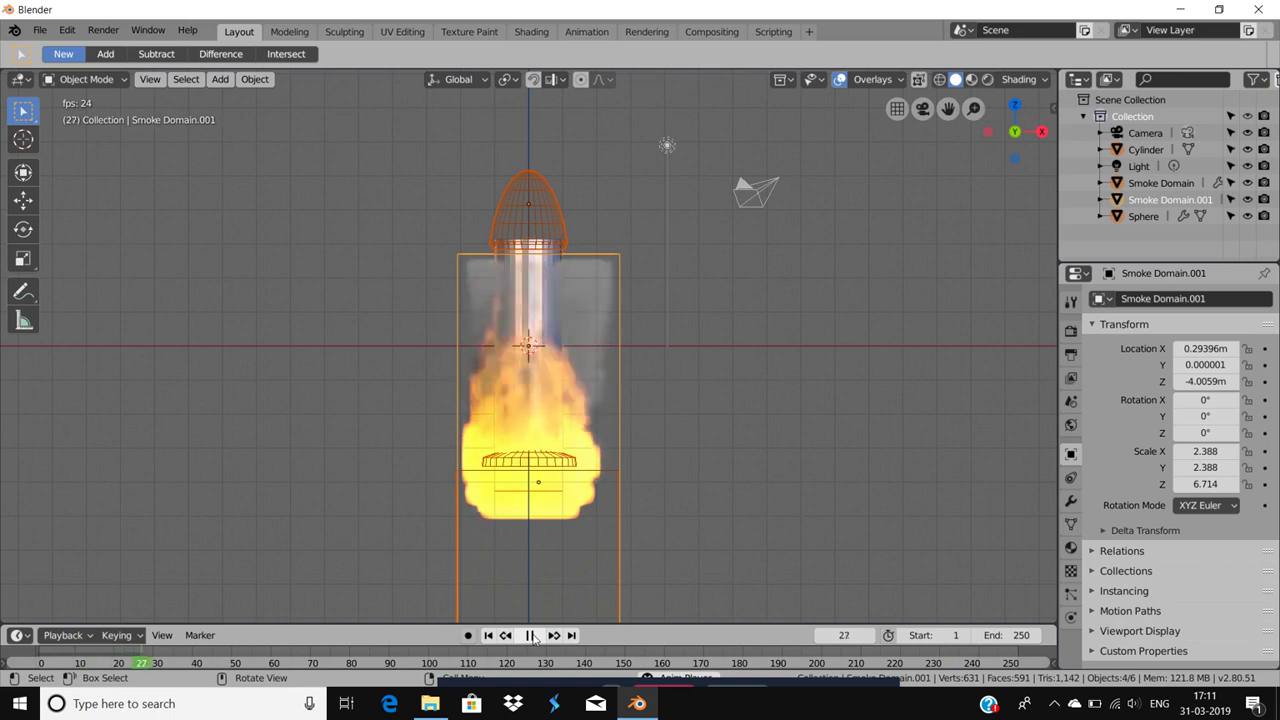
Step: Pause the flame simulation, restart it from the beginning, and pick the Move tool
click(531, 636)
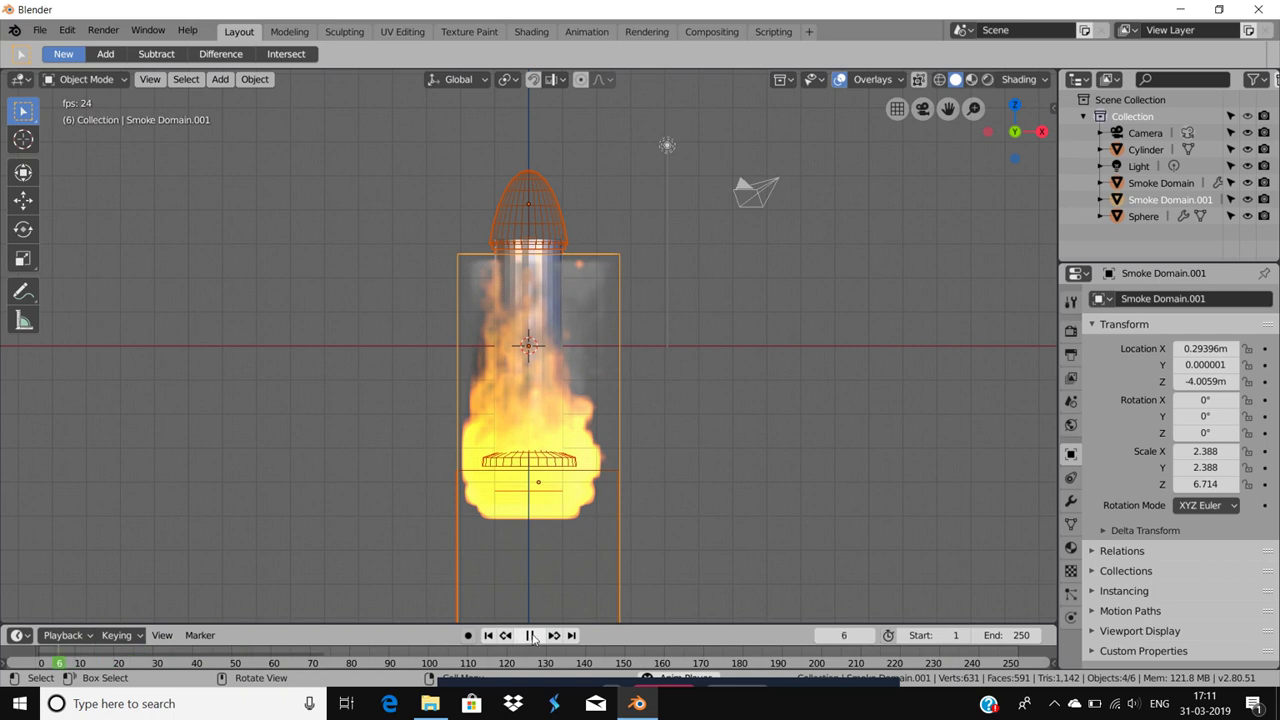
key(Escape)
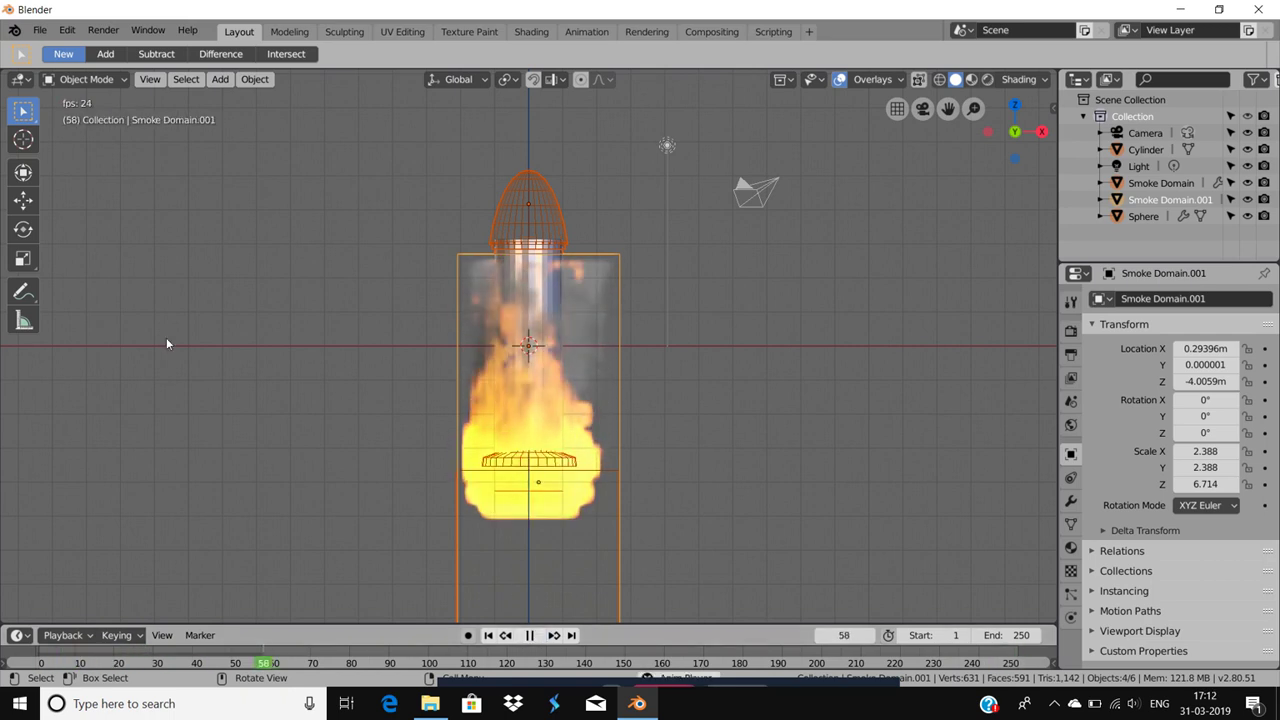
click(30, 199)
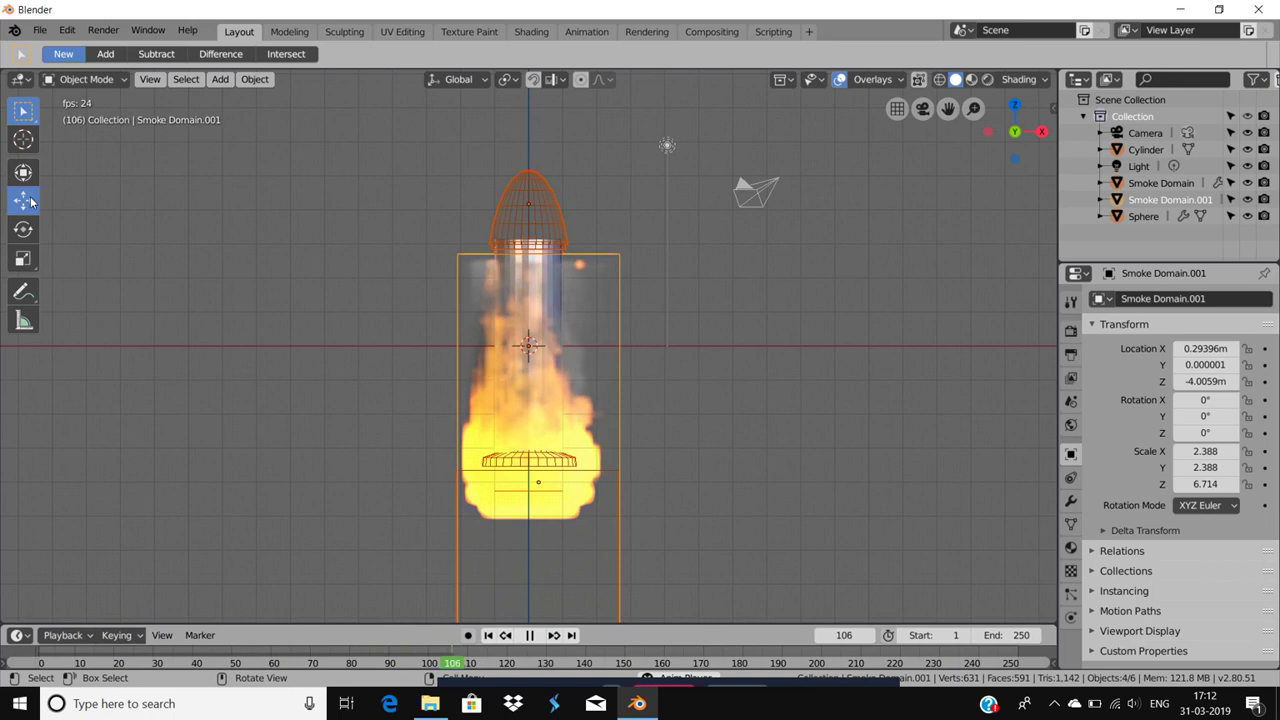
Step: Rotate the rocket and domains nearly upside down with a slight tilt, Smoke Domain.001 at Y -176°
click(30, 229)
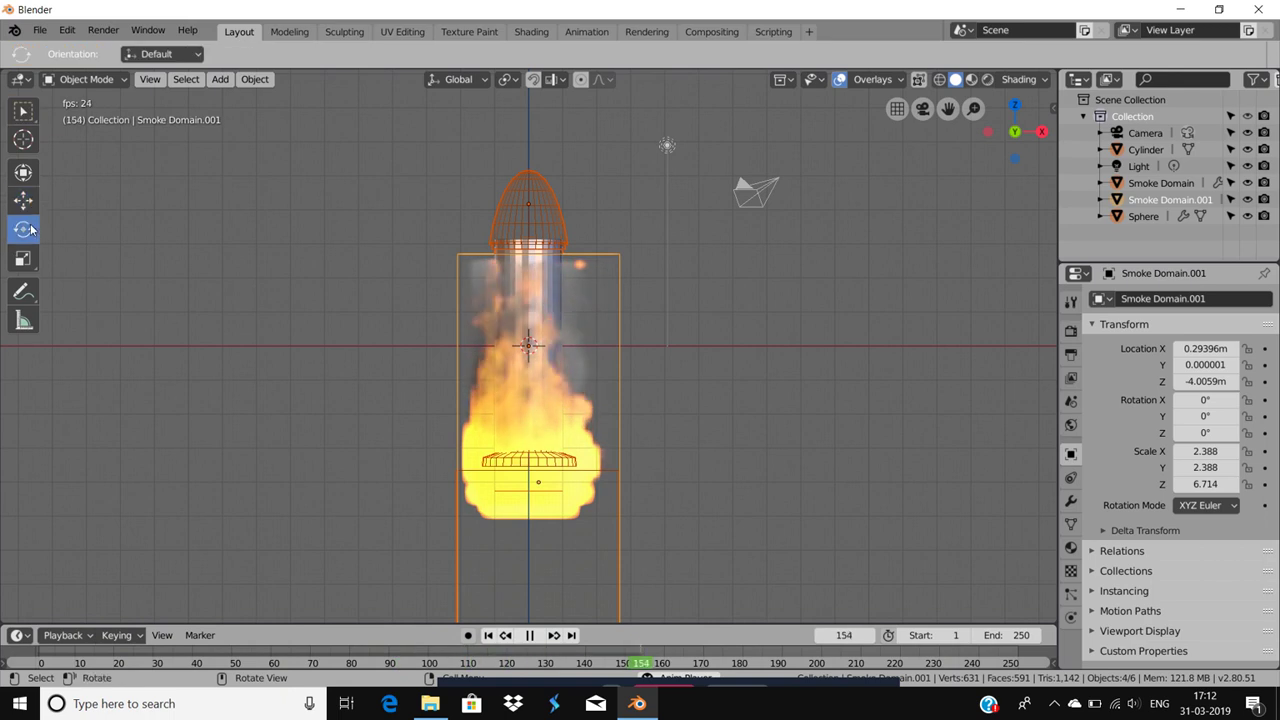
key(r)
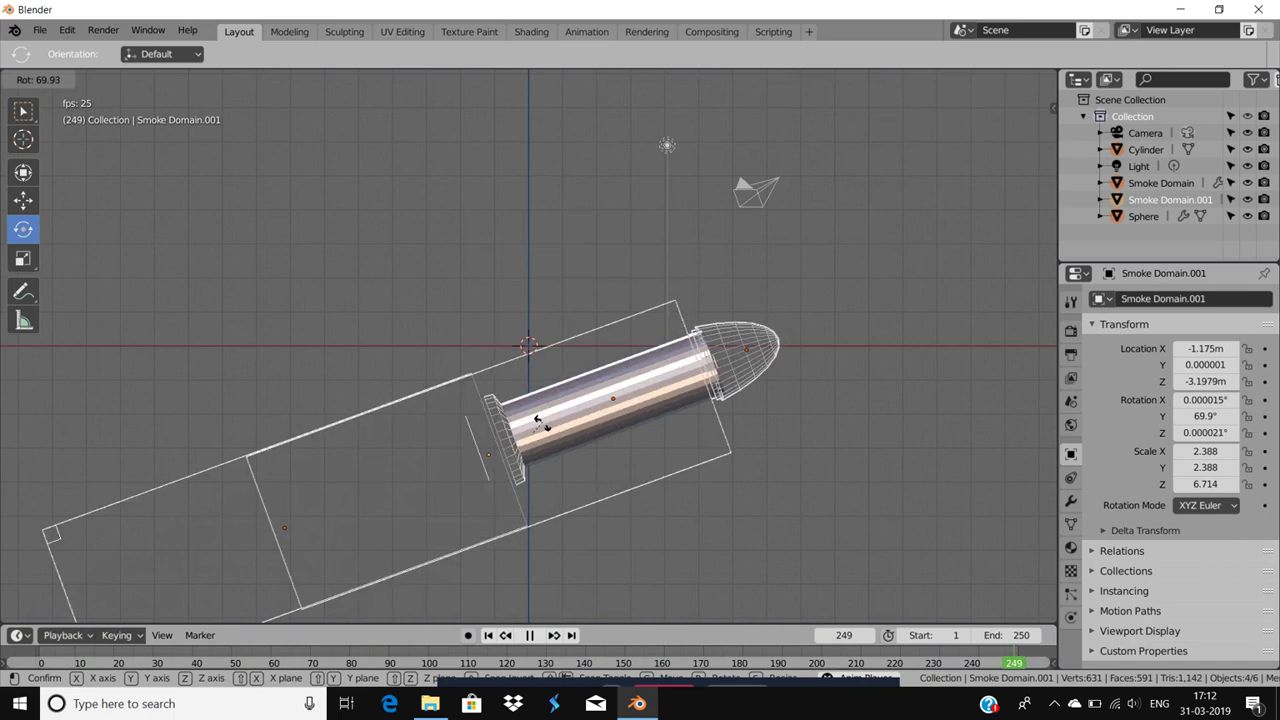
click(476, 502)
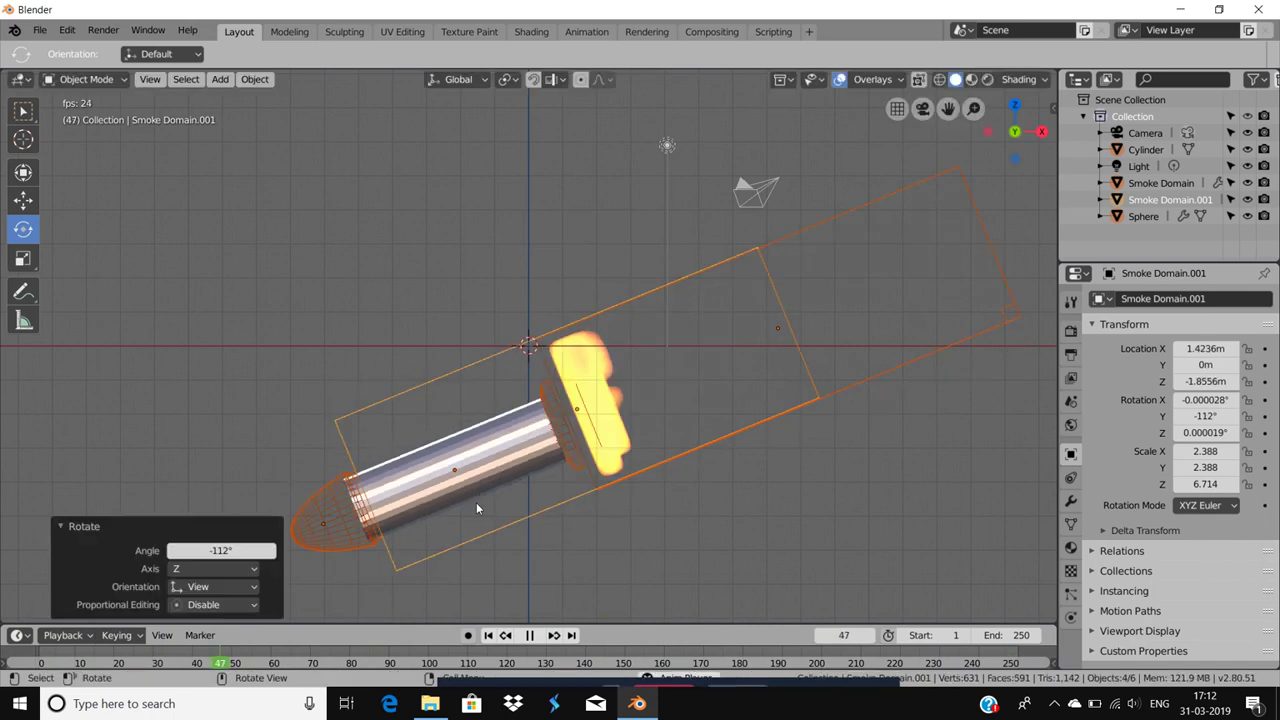
key(r)
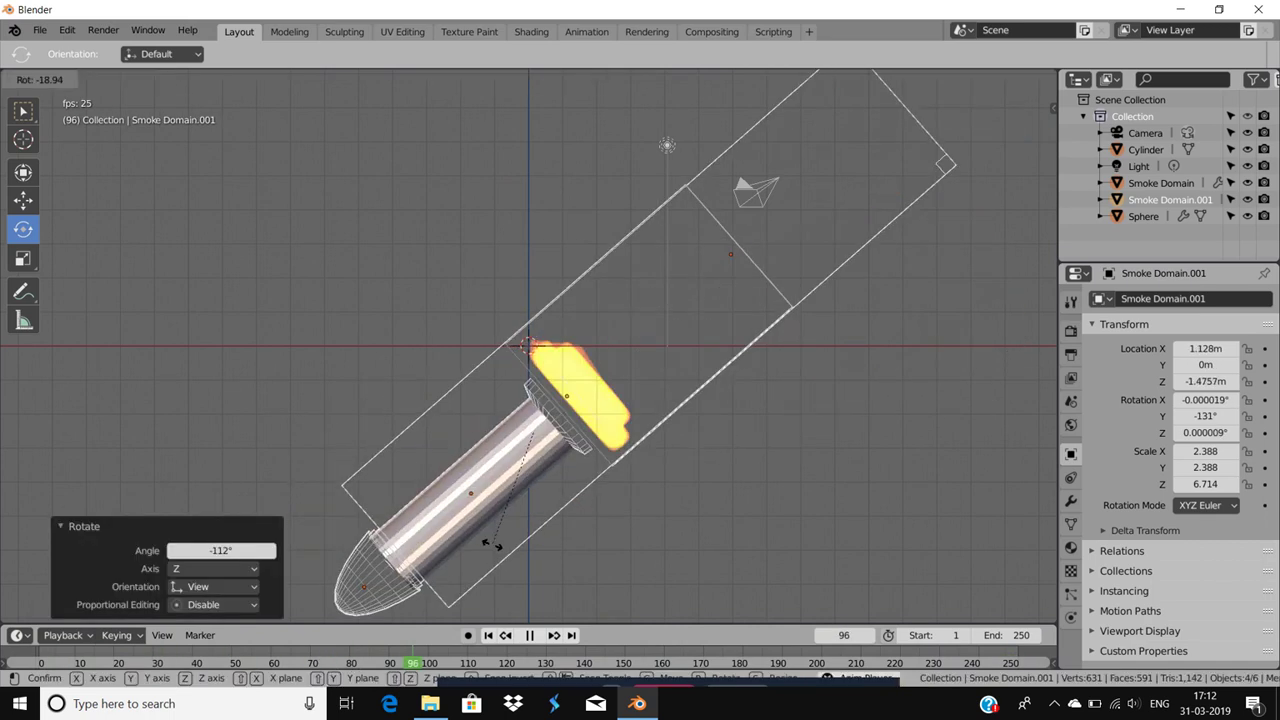
click(517, 520)
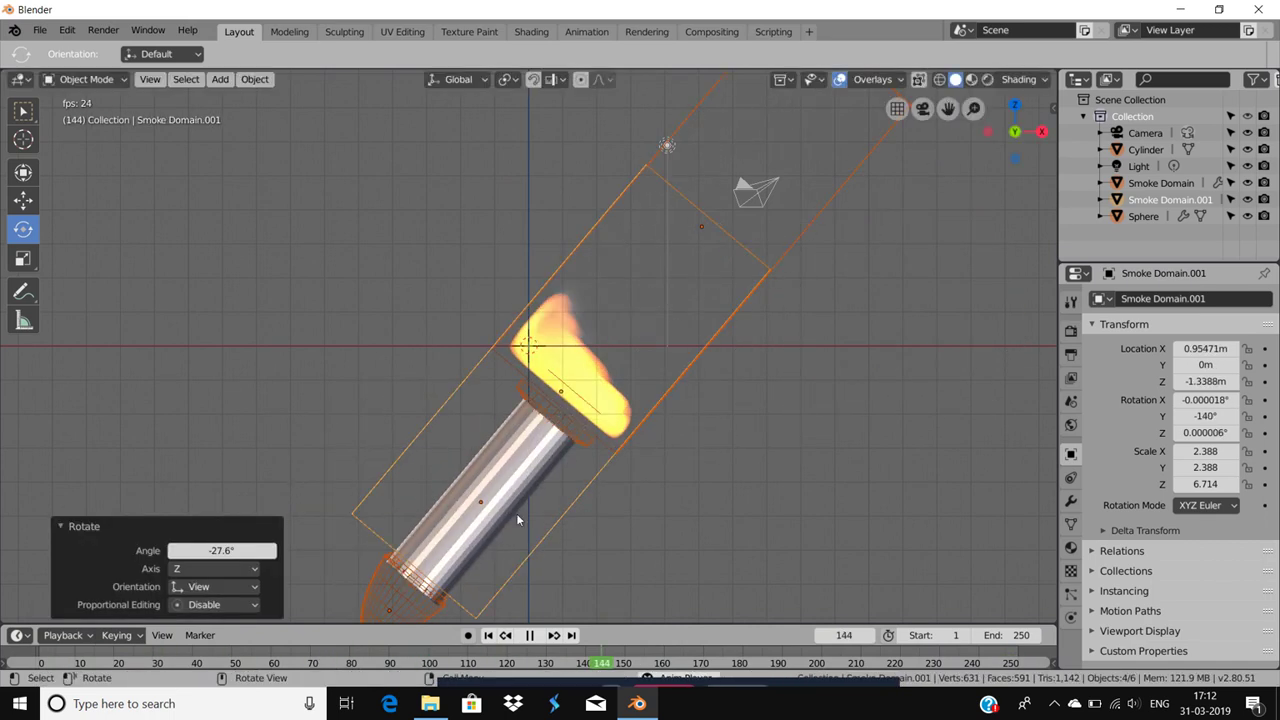
key(r)
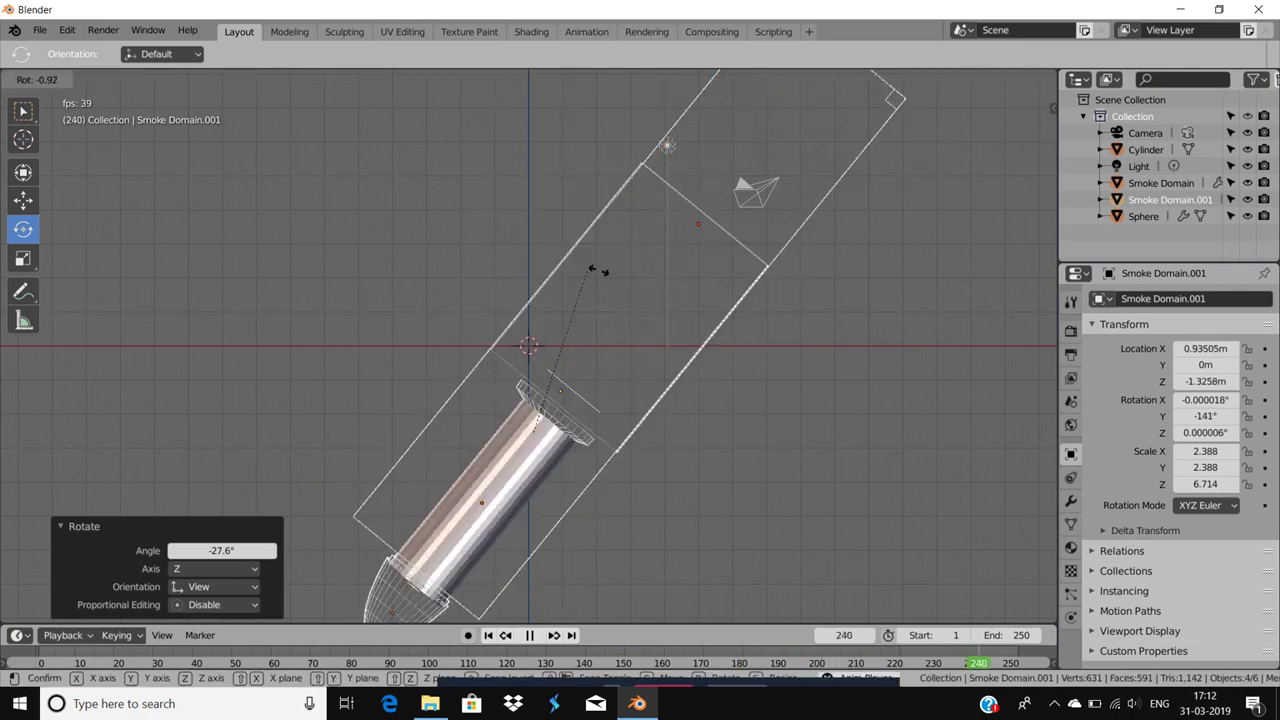
click(490, 285)
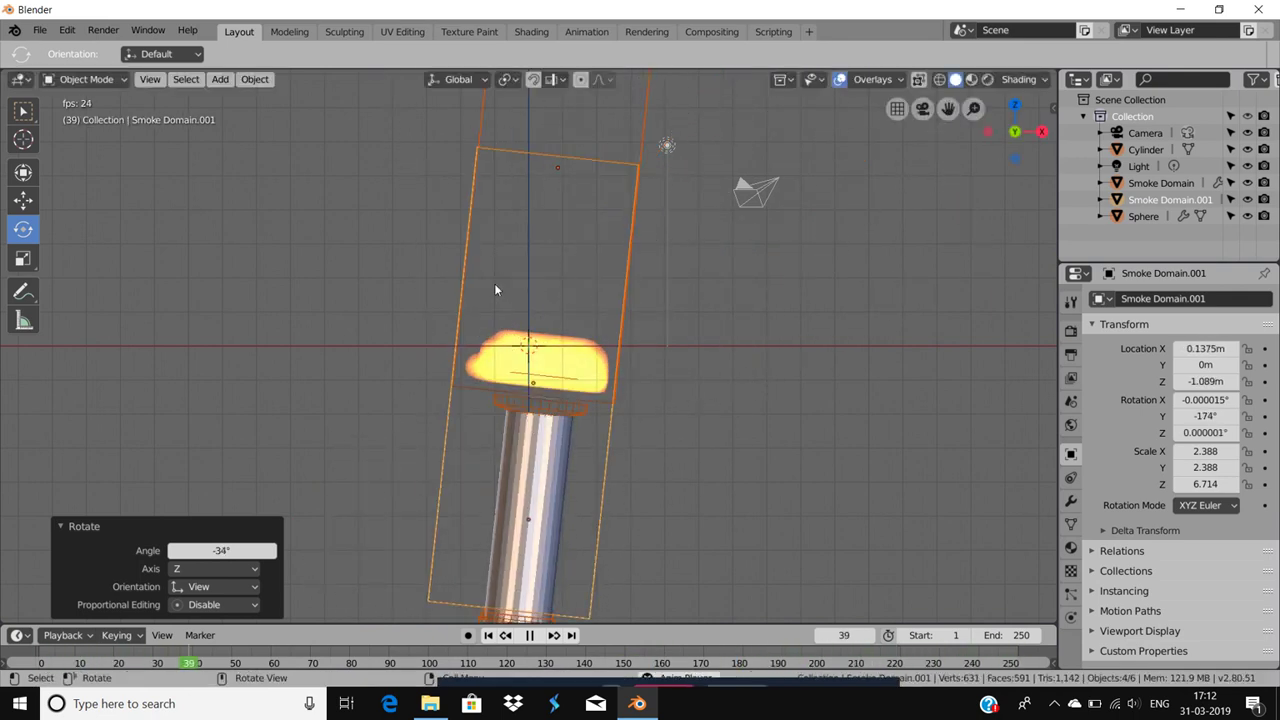
scroll(494, 283, down, 1)
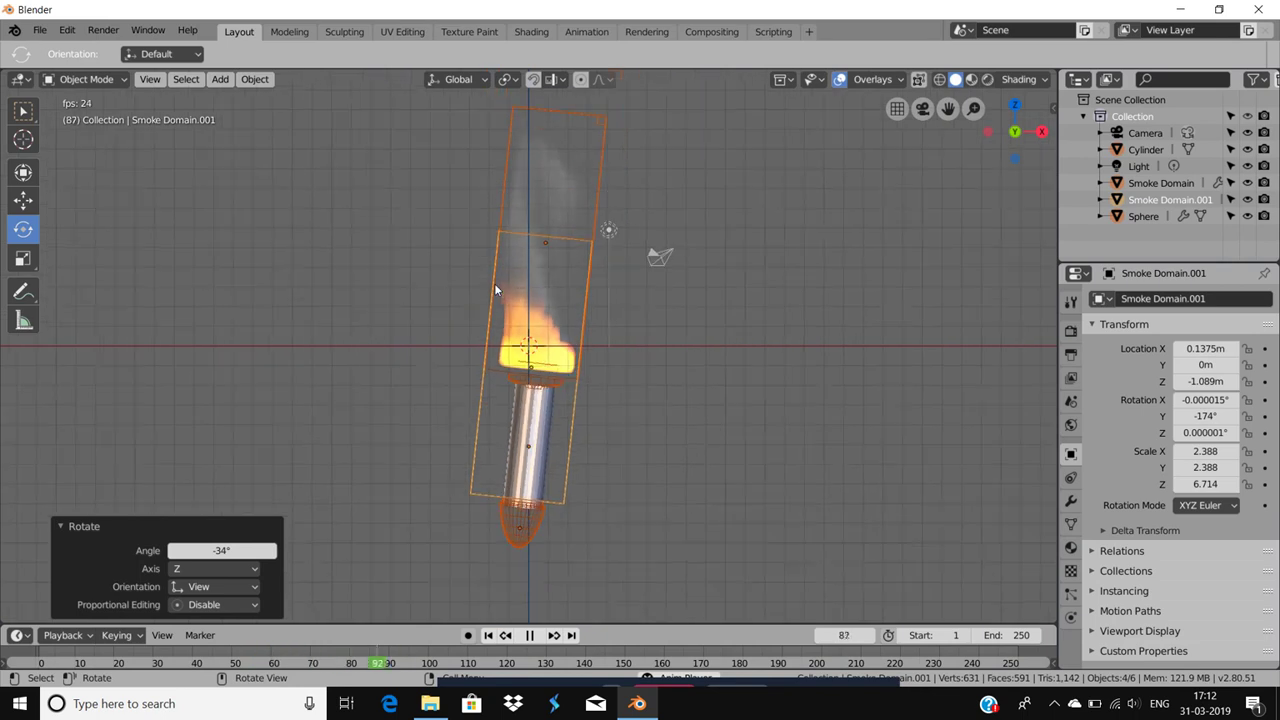
key(r)
right_click(628, 155)
click(628, 155)
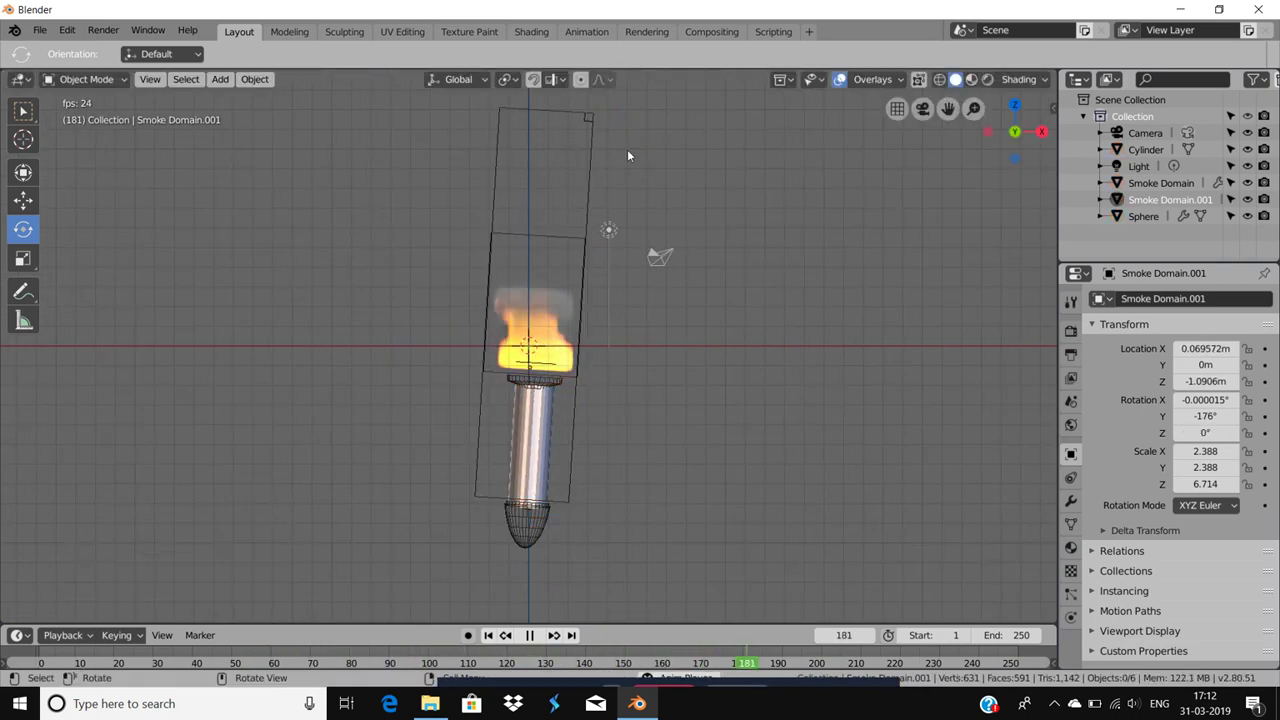